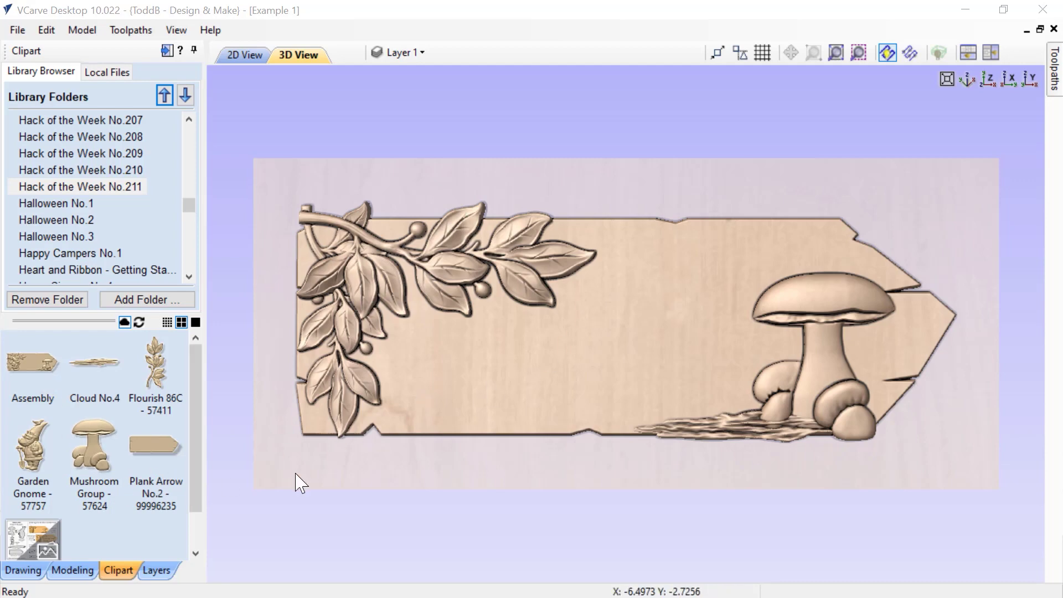
# - Check that Flourish 86C - 57411 has a 0.23-inch base height in Component Properties
pyautogui.click(69, 571)
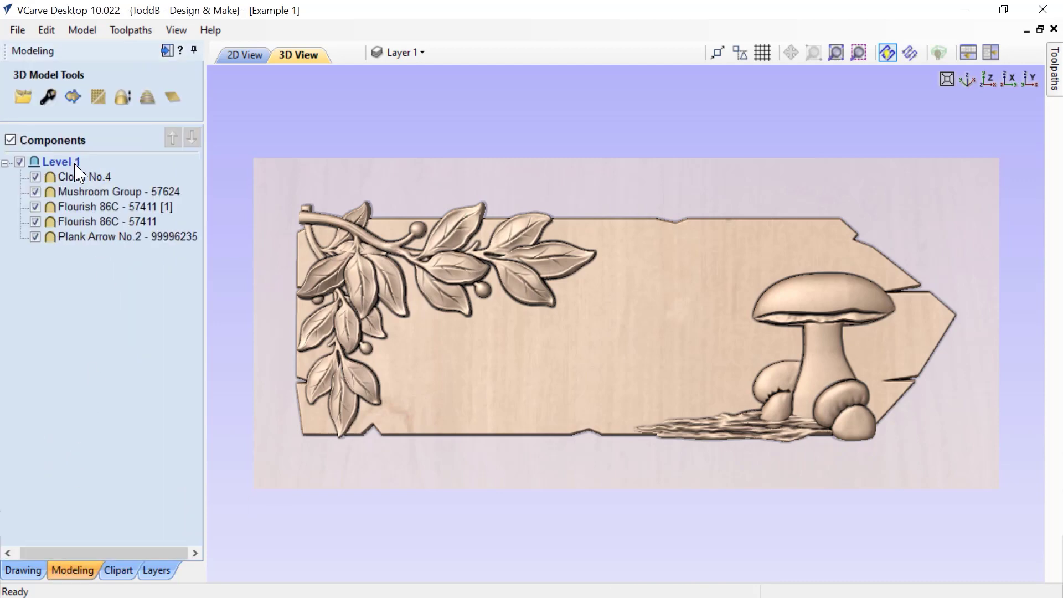
pyautogui.moveTo(77, 241)
pyautogui.moveTo(99, 224)
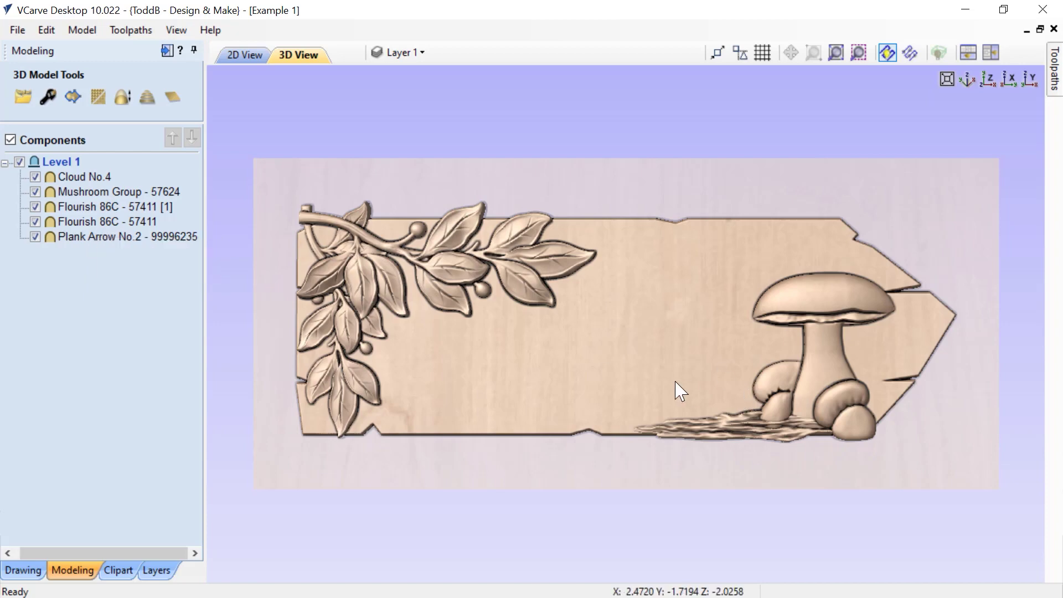
pyautogui.doubleClick(124, 221)
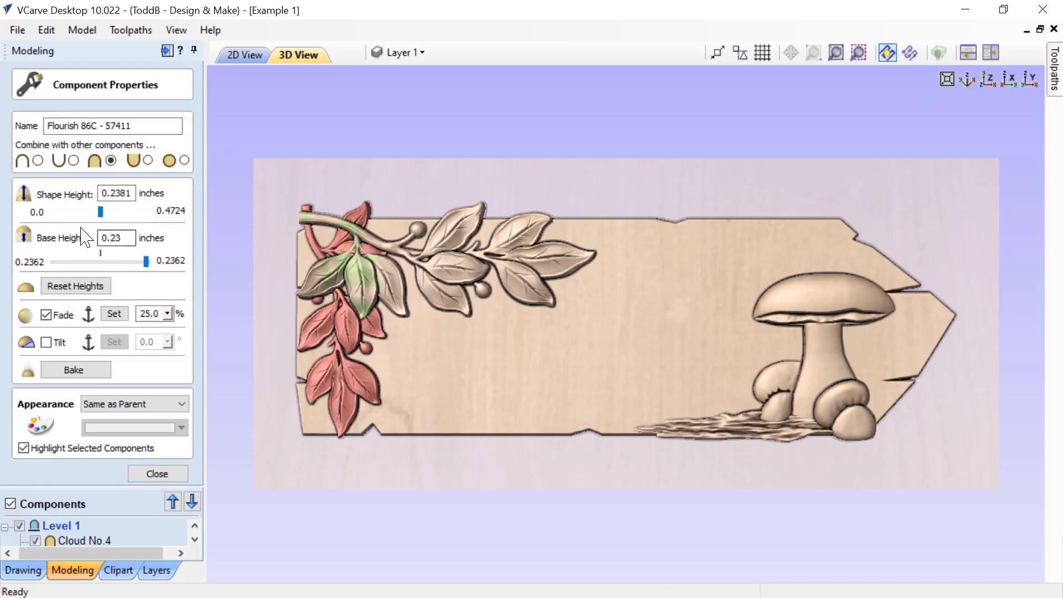
pyautogui.click(114, 240)
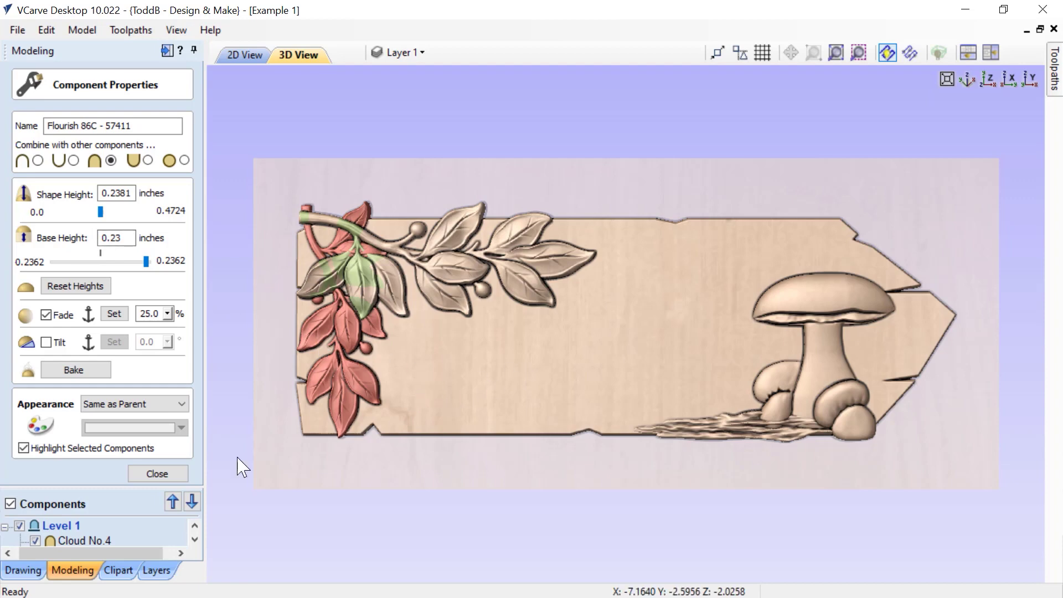
pyautogui.click(169, 474)
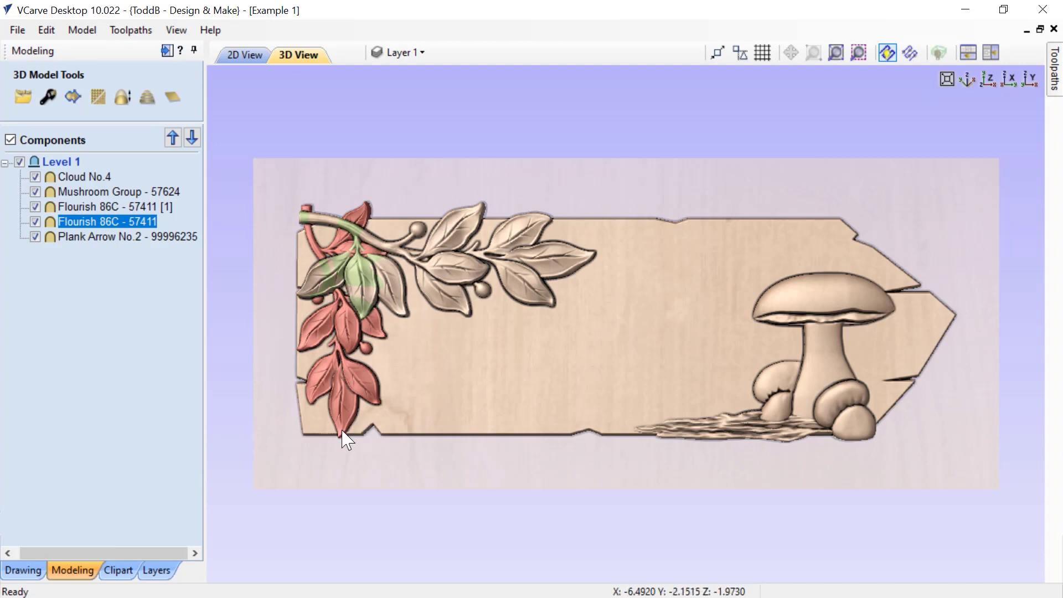
pyautogui.click(119, 571)
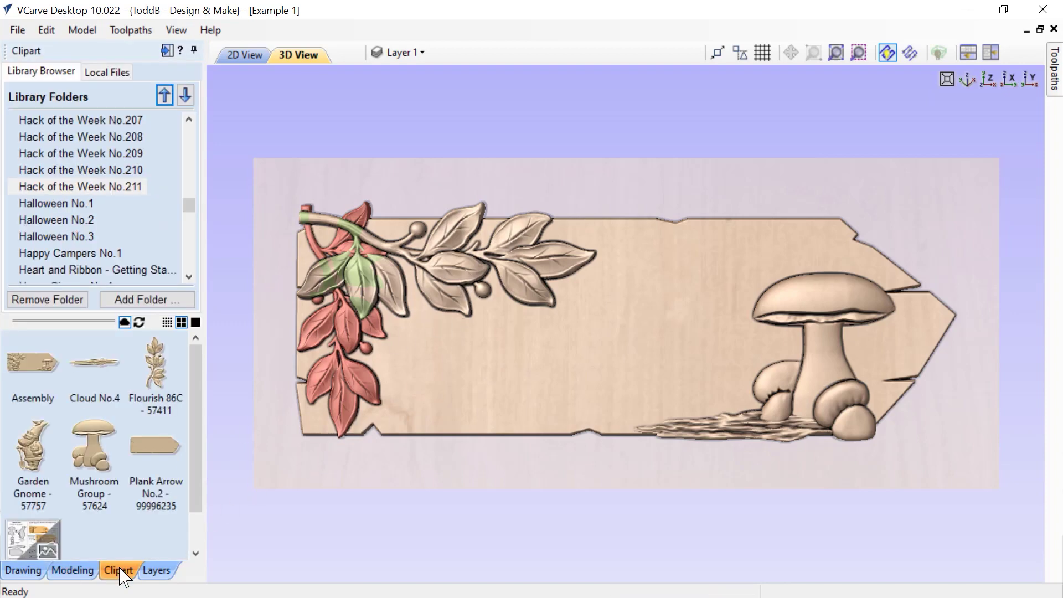
# - Add the Garden Gnome clipart, scale it down, and place it beside the leaves on the left
pyautogui.doubleClick(47, 459)
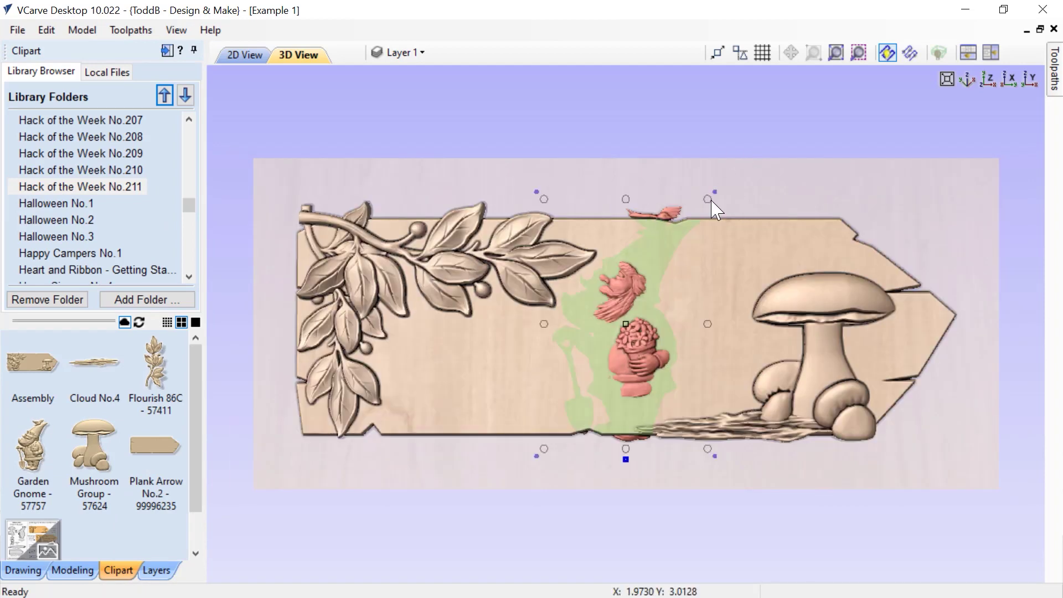
pyautogui.moveTo(709, 199); pyautogui.dragTo(679, 244)
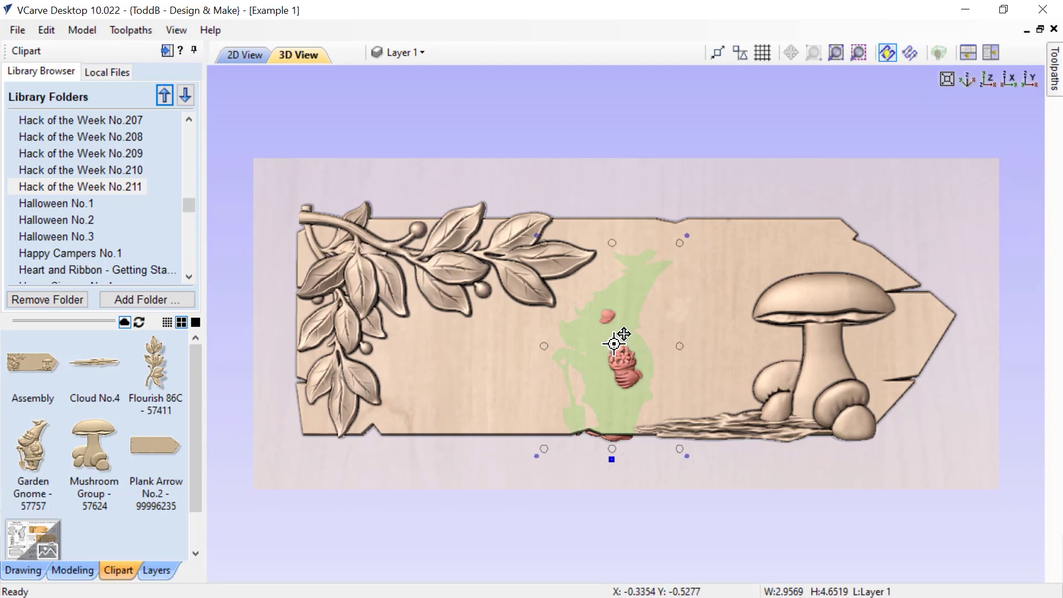
pyautogui.moveTo(614, 344); pyautogui.dragTo(447, 355)
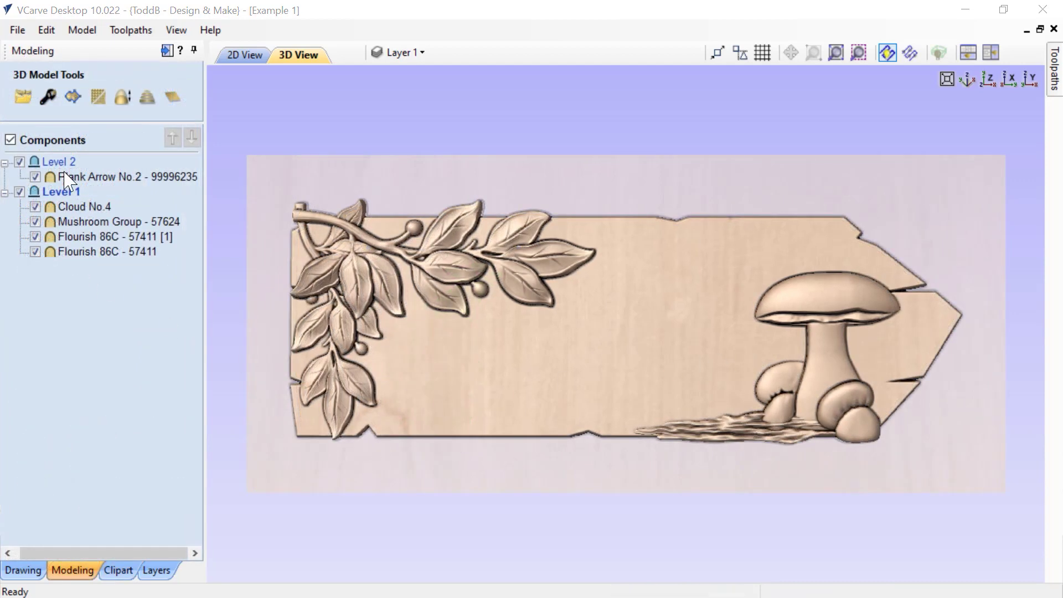
# - Select Cloud No.4, Mushroom Group, both Flourish 86C pieces and Plank Arrow No.2 in the component list
pyautogui.click(72, 207)
pyautogui.click(74, 222)
pyautogui.click(76, 237)
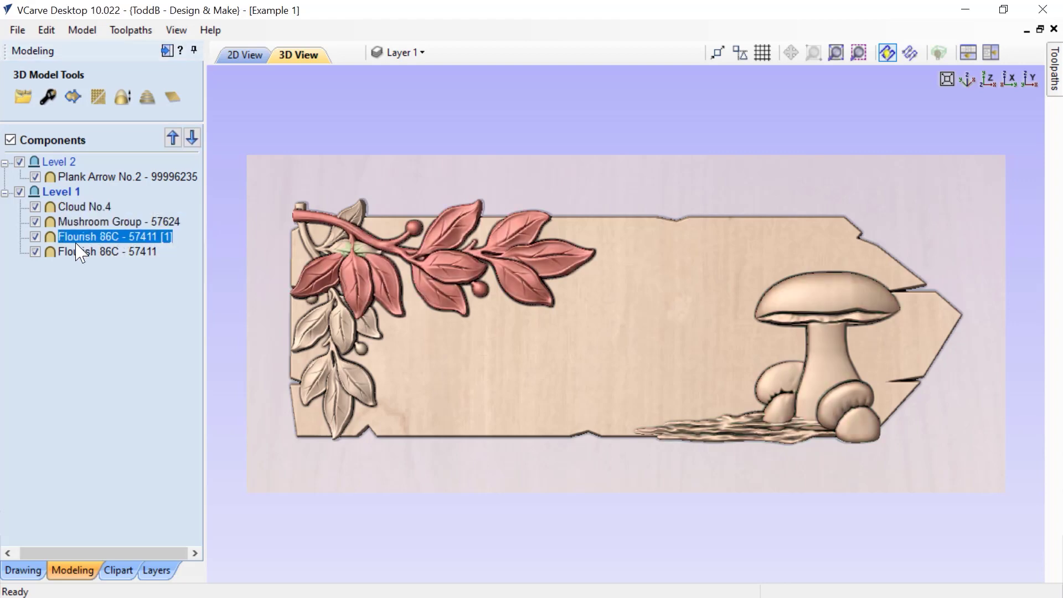
pyautogui.click(82, 254)
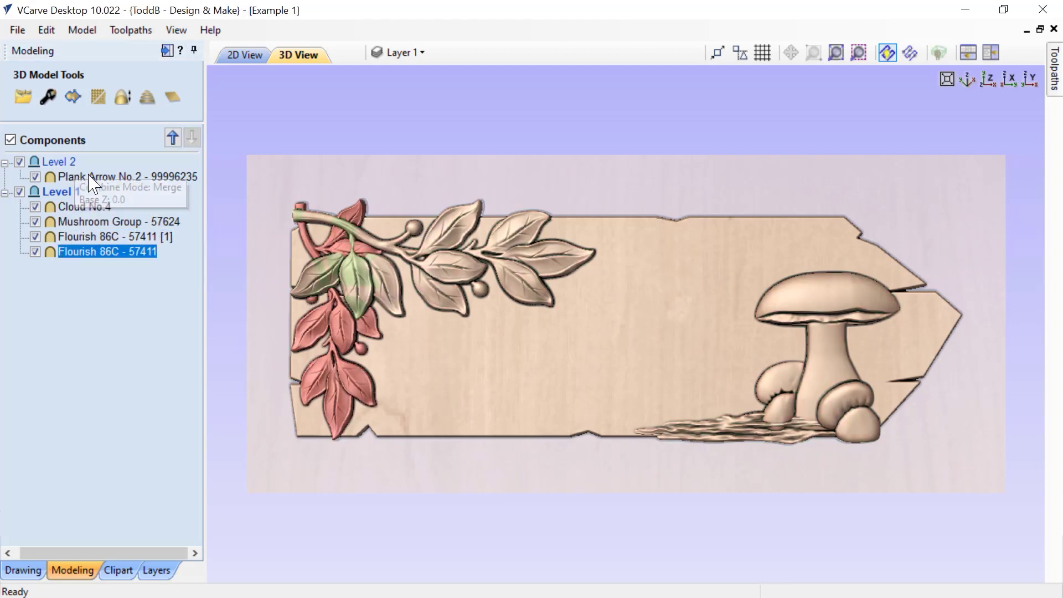
pyautogui.click(91, 178)
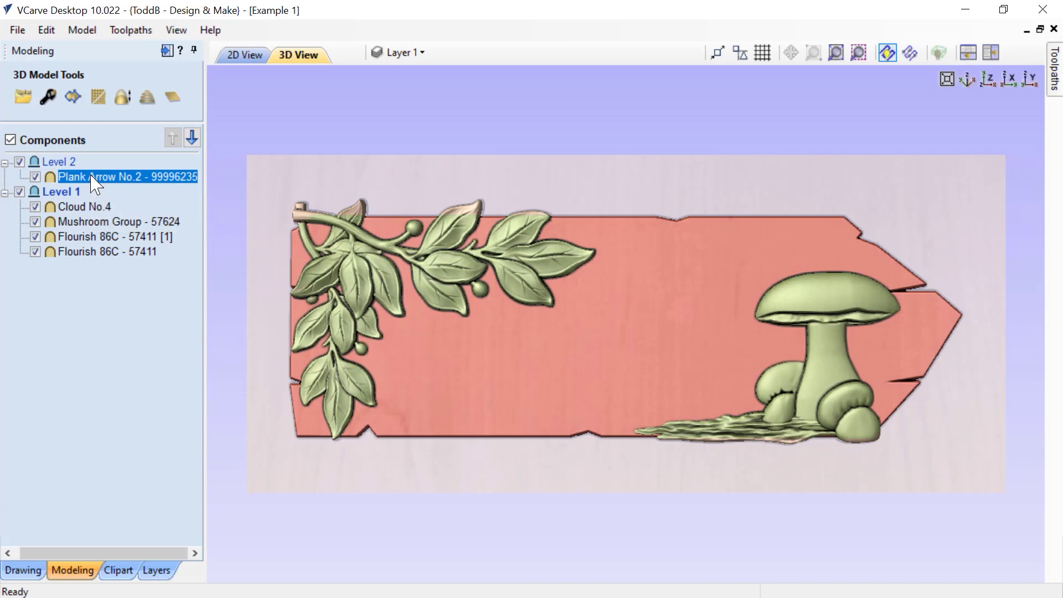
# - Review Cloud No.4 and Level 1 properties, confirming Level 1's 0.23-inch base height
pyautogui.click(67, 209)
pyautogui.click(49, 97)
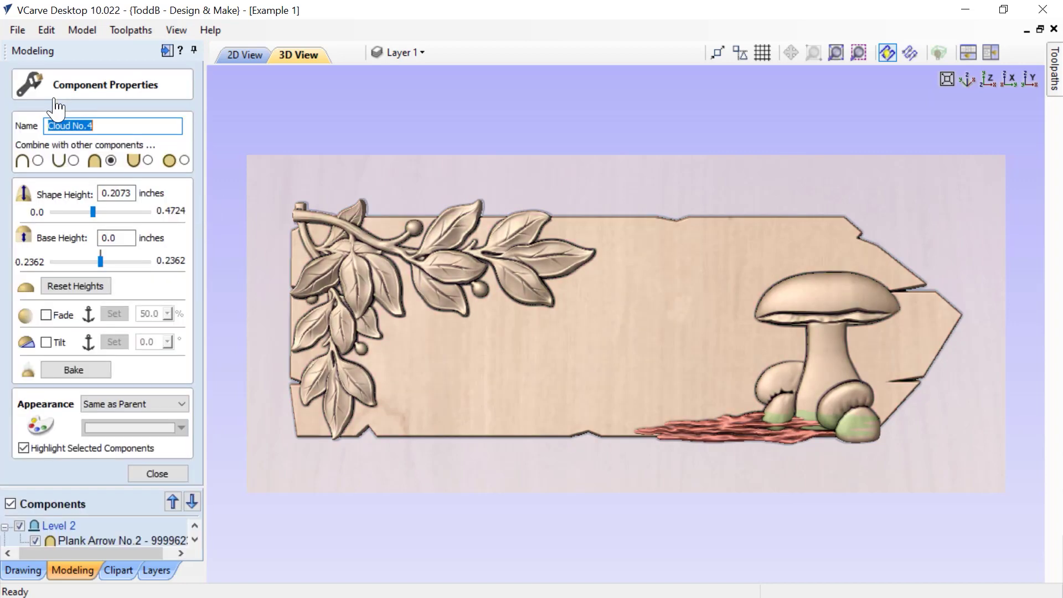
pyautogui.click(176, 475)
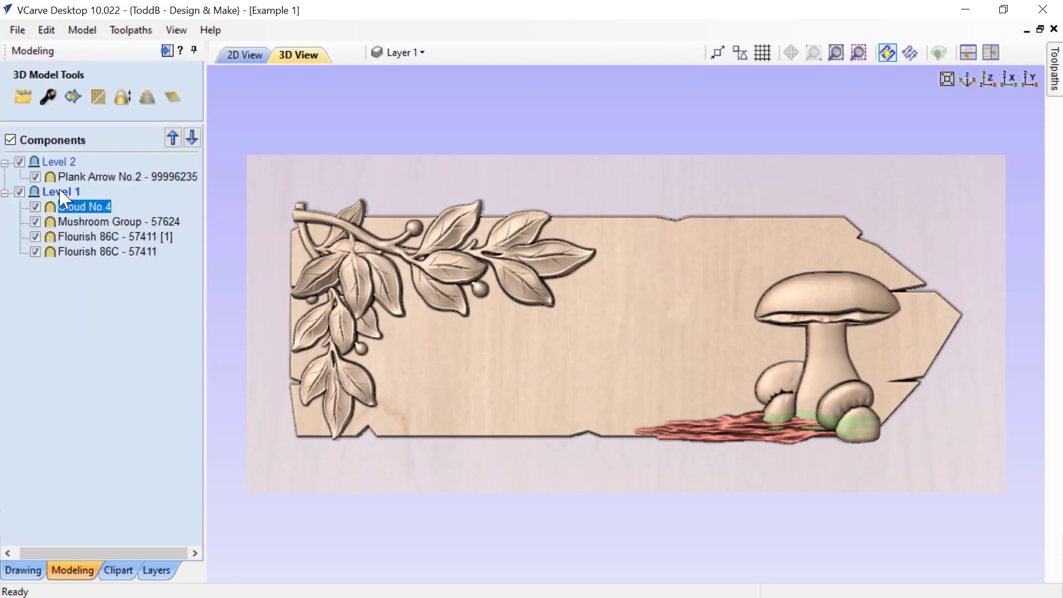
pyautogui.moveTo(60, 191)
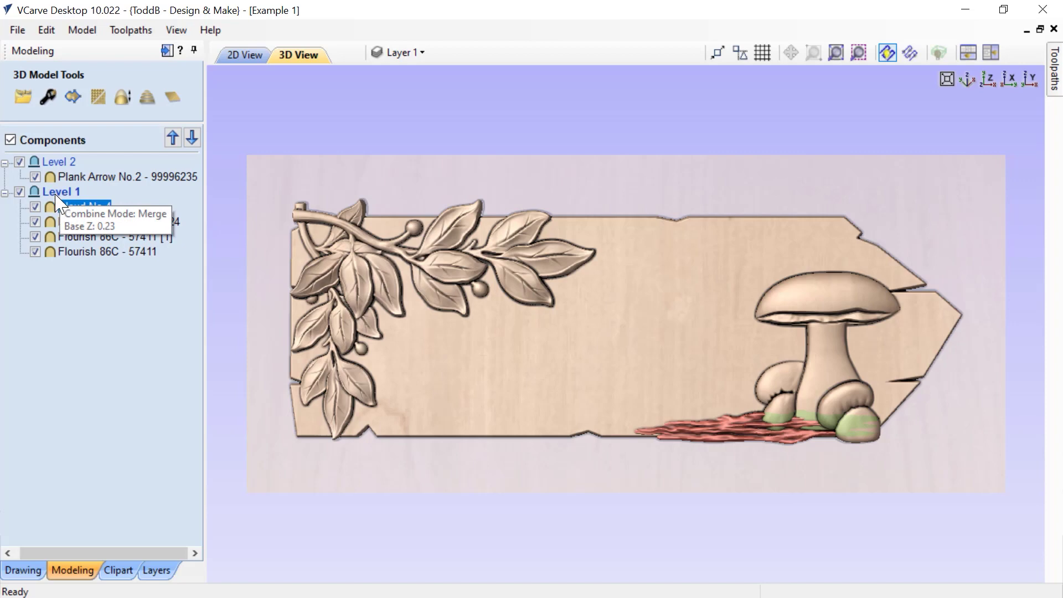
pyautogui.click(53, 192)
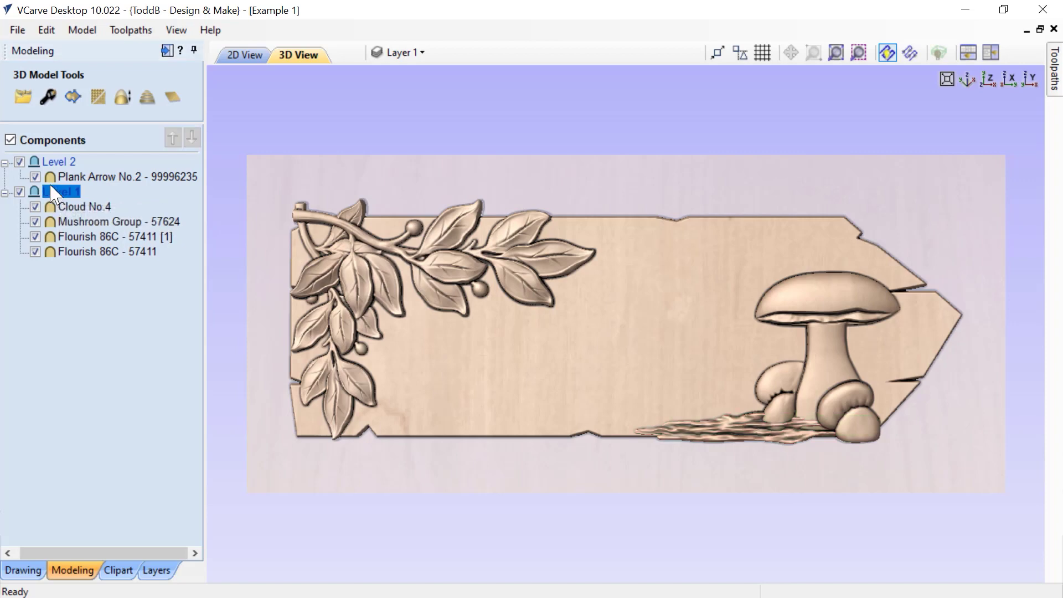
pyautogui.click(49, 99)
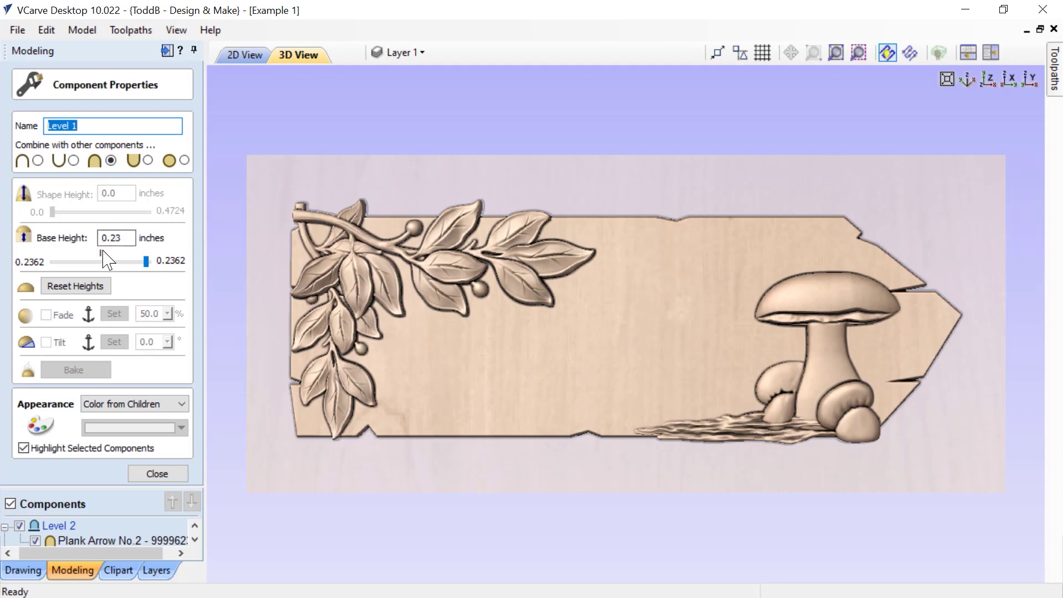
pyautogui.click(172, 475)
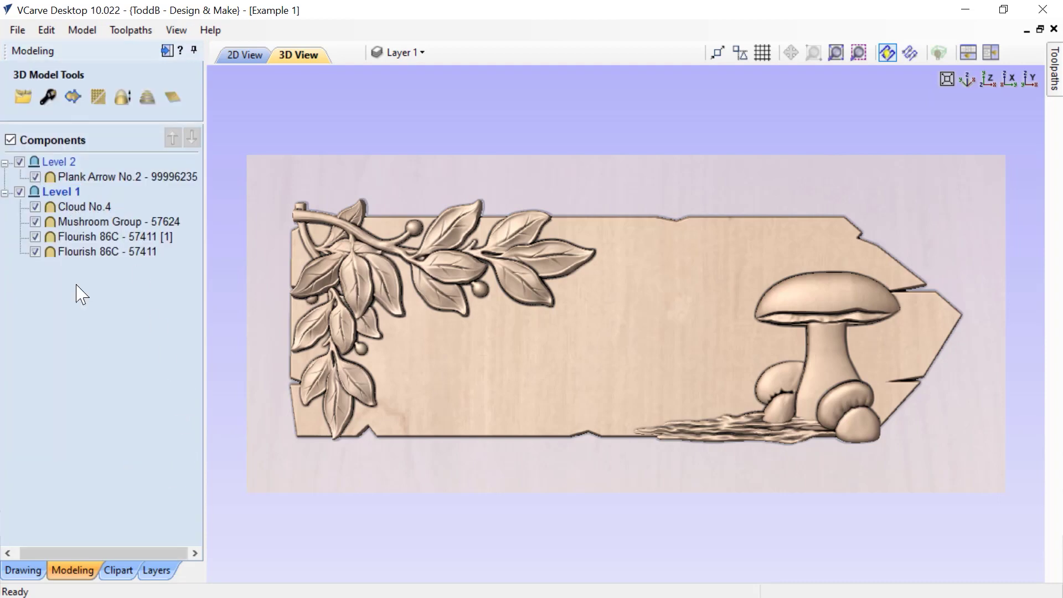
# - Add Garden Gnome again, mirror it, shrink it, and tuck it under the left leaves
pyautogui.click(118, 570)
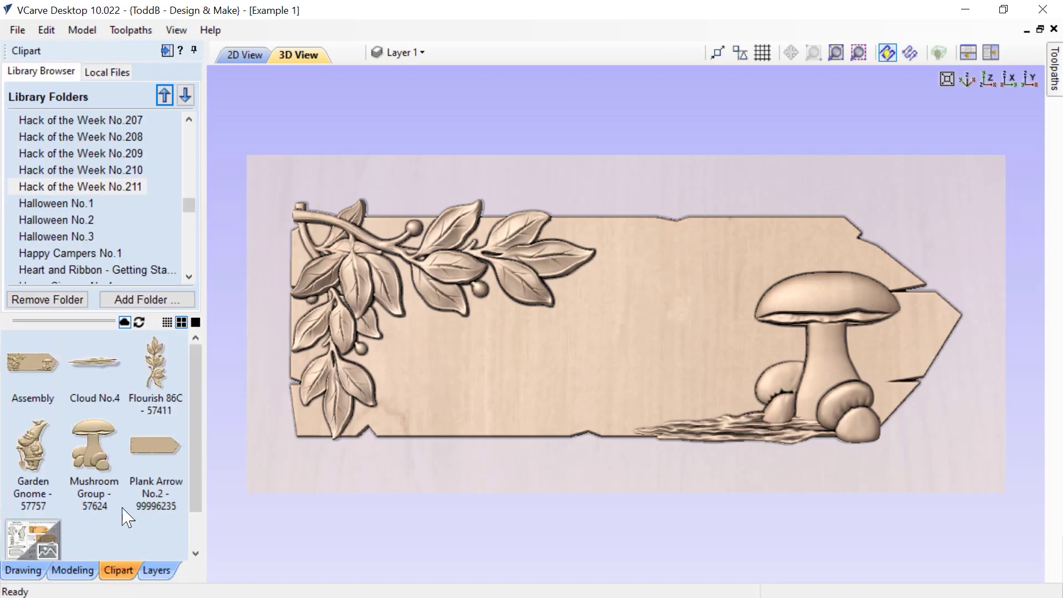
pyautogui.doubleClick(35, 462)
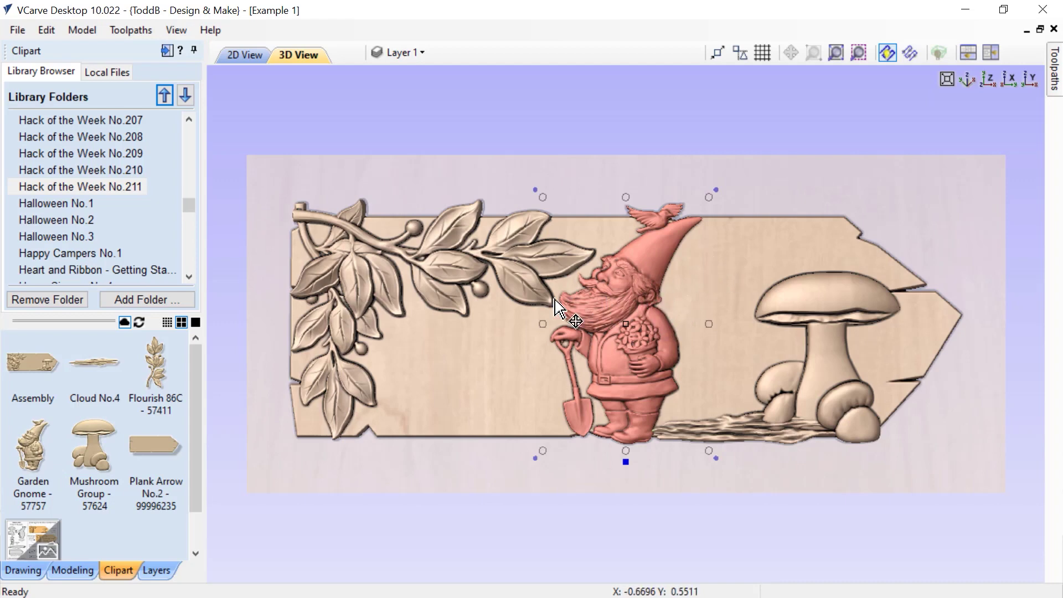
pyautogui.click(73, 571)
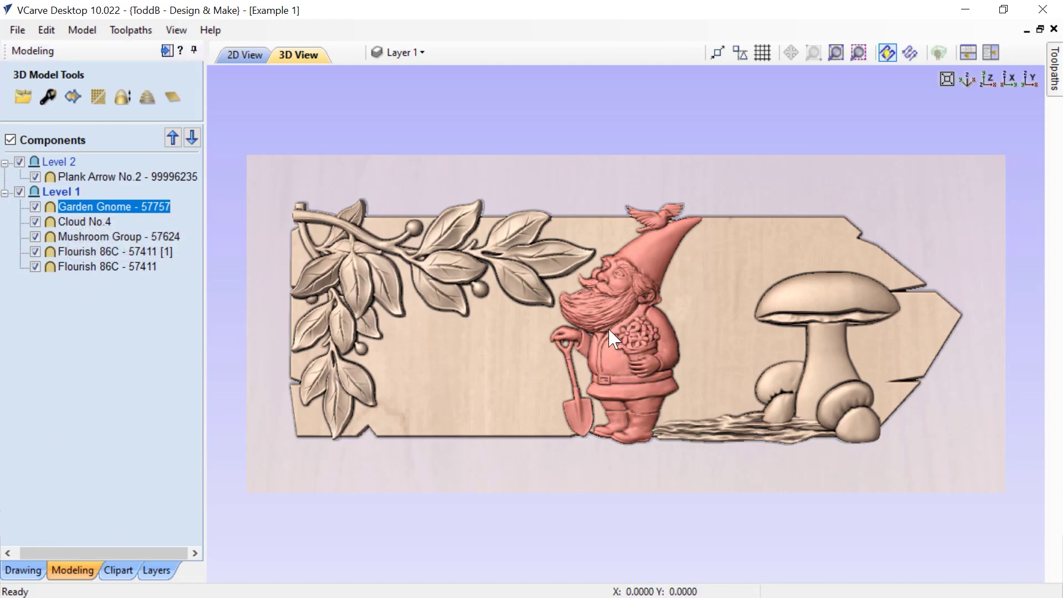
pyautogui.moveTo(627, 330); pyautogui.dragTo(434, 329)
pyautogui.press('m')
pyautogui.moveTo(355, 213); pyautogui.dragTo(390, 259)
pyautogui.moveTo(442, 382); pyautogui.dragTo(421, 371)
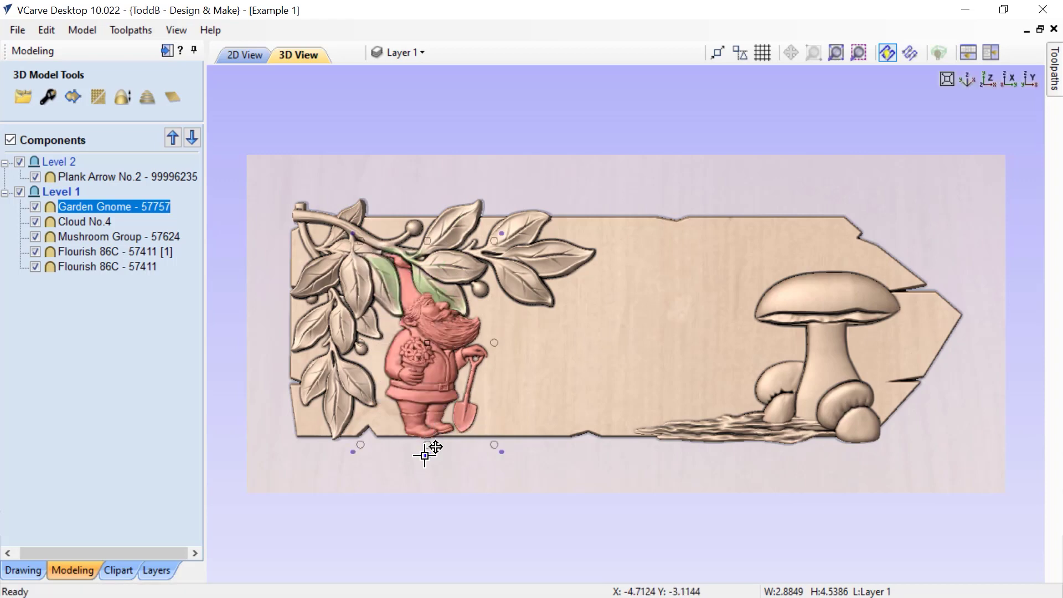
# - Tilt the gnome slightly, with its tilt anchor placed on the gnome and a chosen angle
pyautogui.click(427, 445)
pyautogui.click(460, 551)
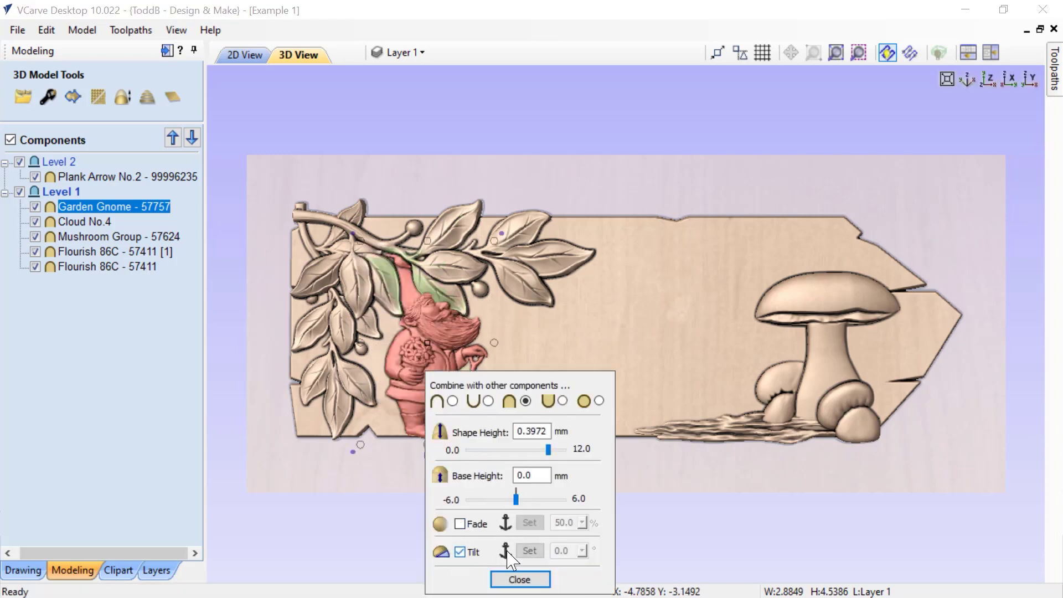
pyautogui.click(530, 550)
pyautogui.click(375, 248)
pyautogui.doubleClick(805, 504)
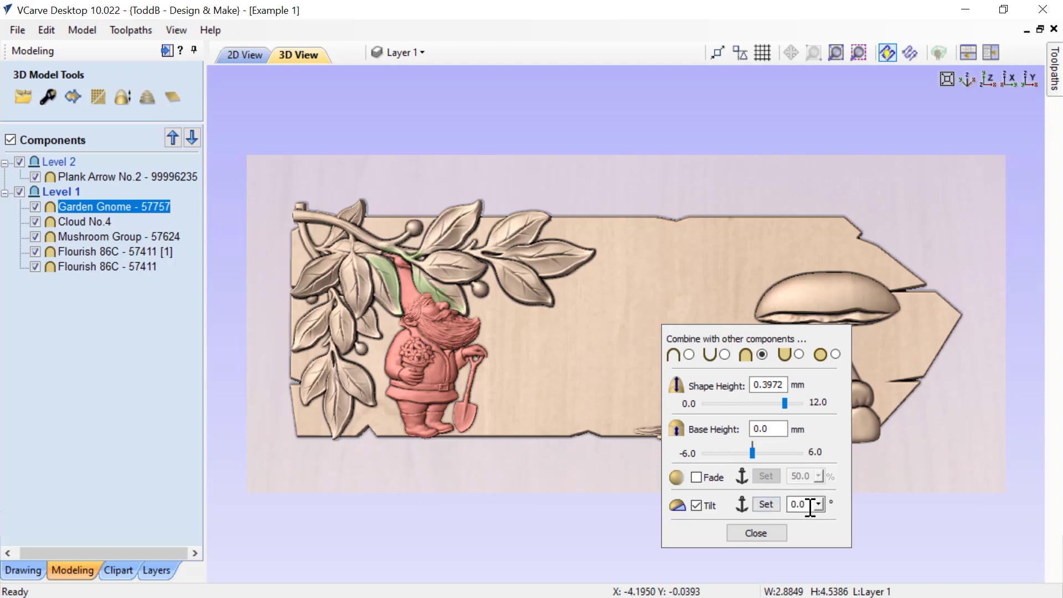
pyautogui.write('1')
pyautogui.click(818, 504)
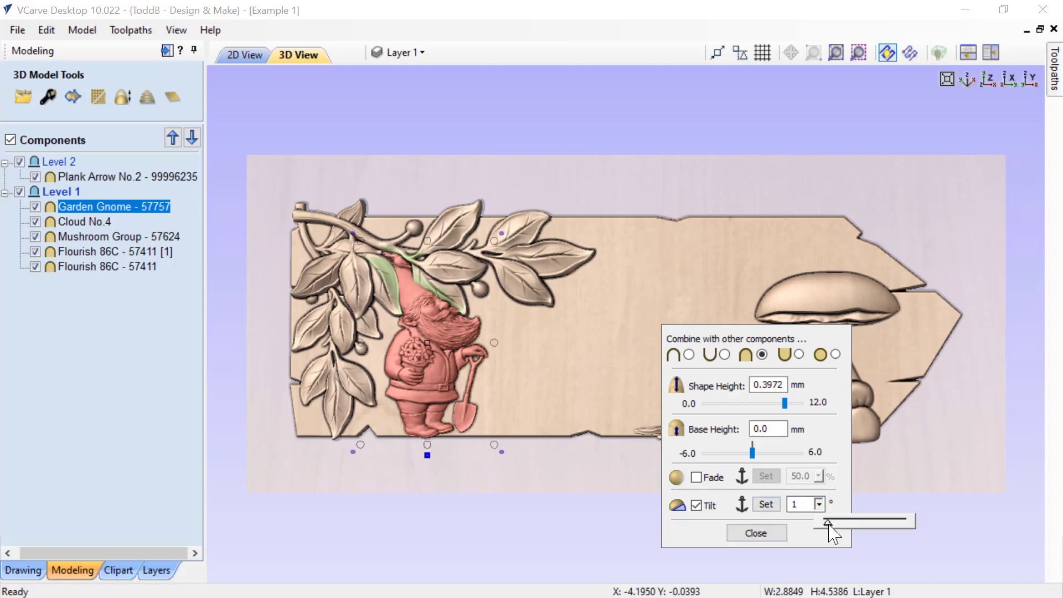
pyautogui.click(828, 523)
pyautogui.click(756, 534)
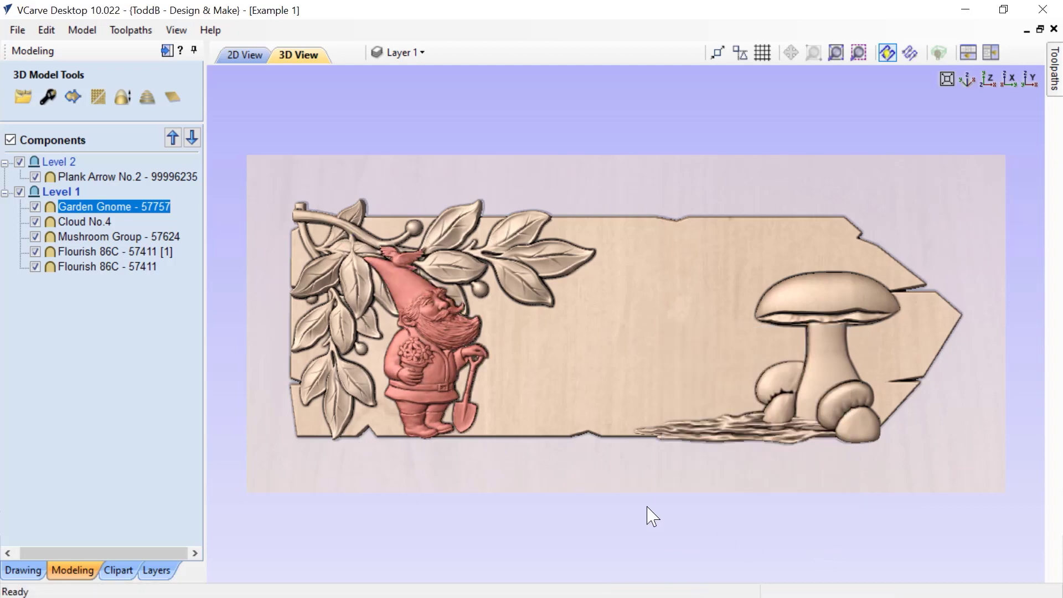
pyautogui.moveTo(648, 515)
pyautogui.mouseDown()
pyautogui.moveTo(672, 491)
pyautogui.moveTo(653, 517)
pyautogui.moveTo(645, 513)
pyautogui.mouseUp()
pyautogui.click(628, 493)
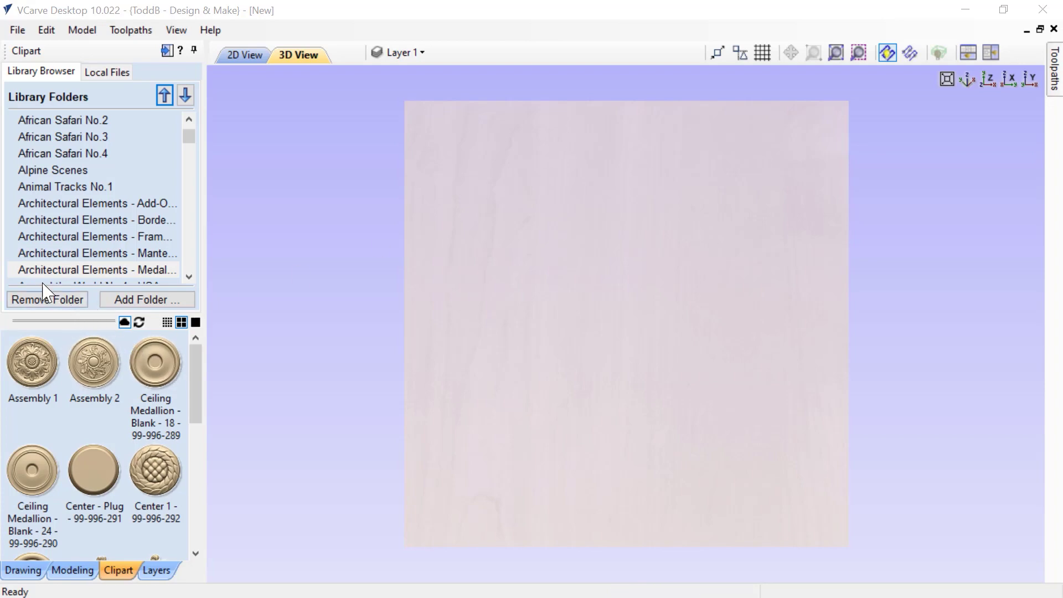
# - Add the Center 1 and Center - Plug clipart and confirm both appear in the component list
pyautogui.scroll(-3, 147, 388)
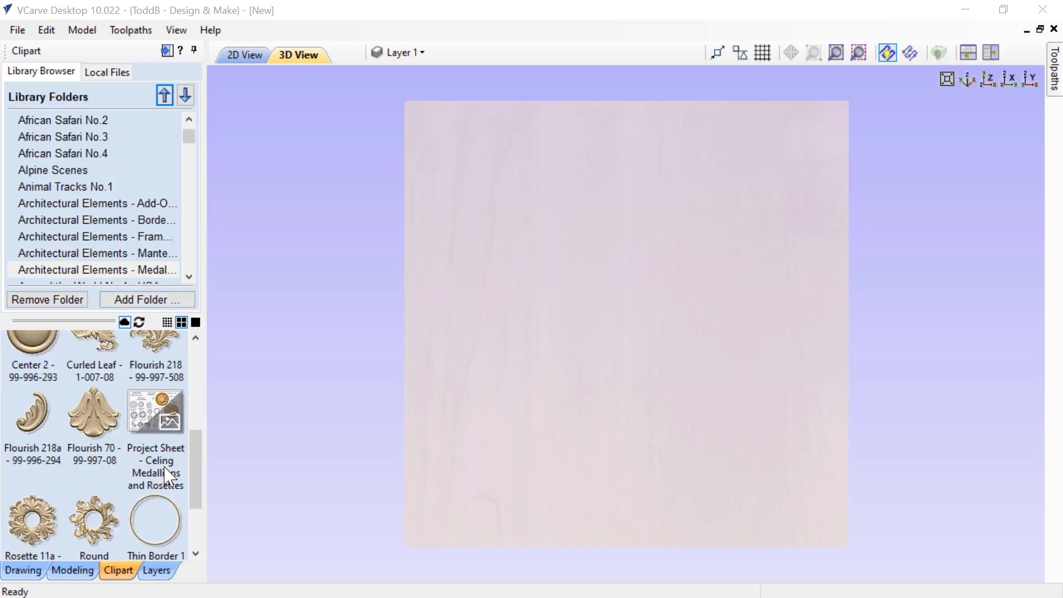
pyautogui.scroll(3, 167, 473)
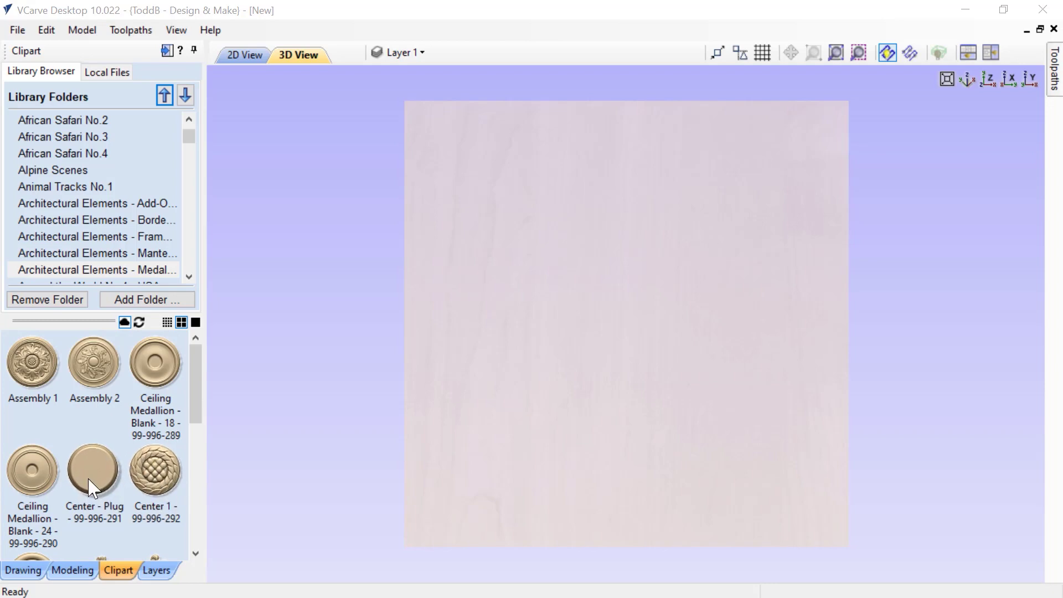
pyautogui.doubleClick(157, 477)
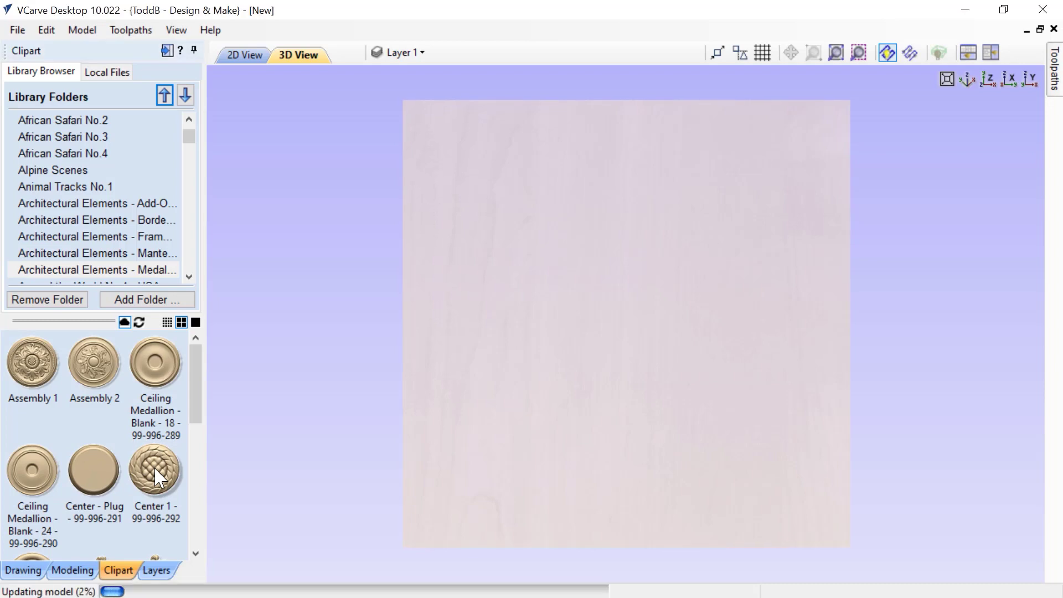
pyautogui.doubleClick(103, 477)
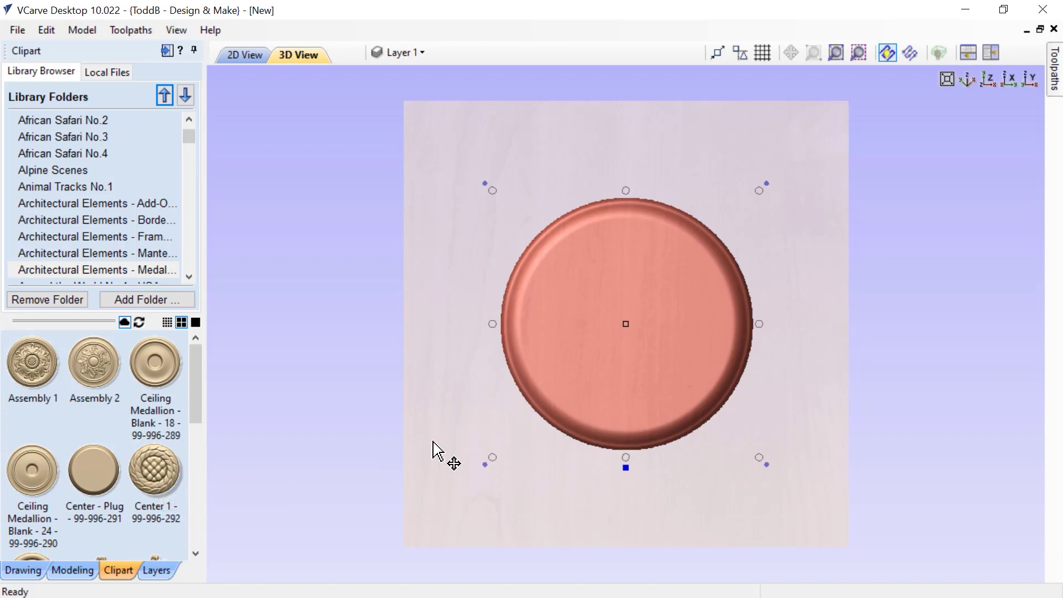
pyautogui.click(83, 570)
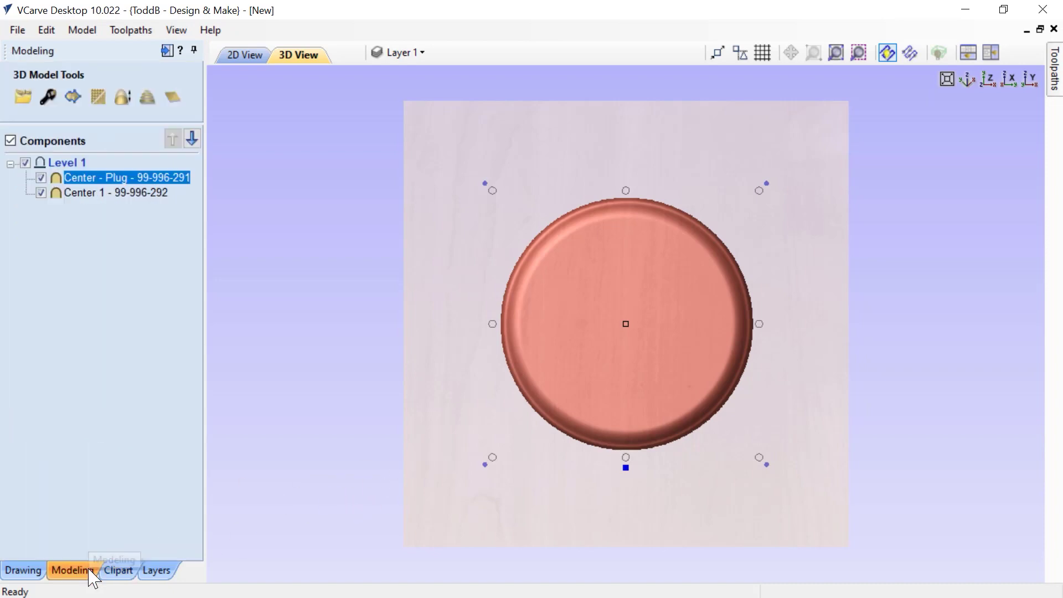
pyautogui.click(119, 571)
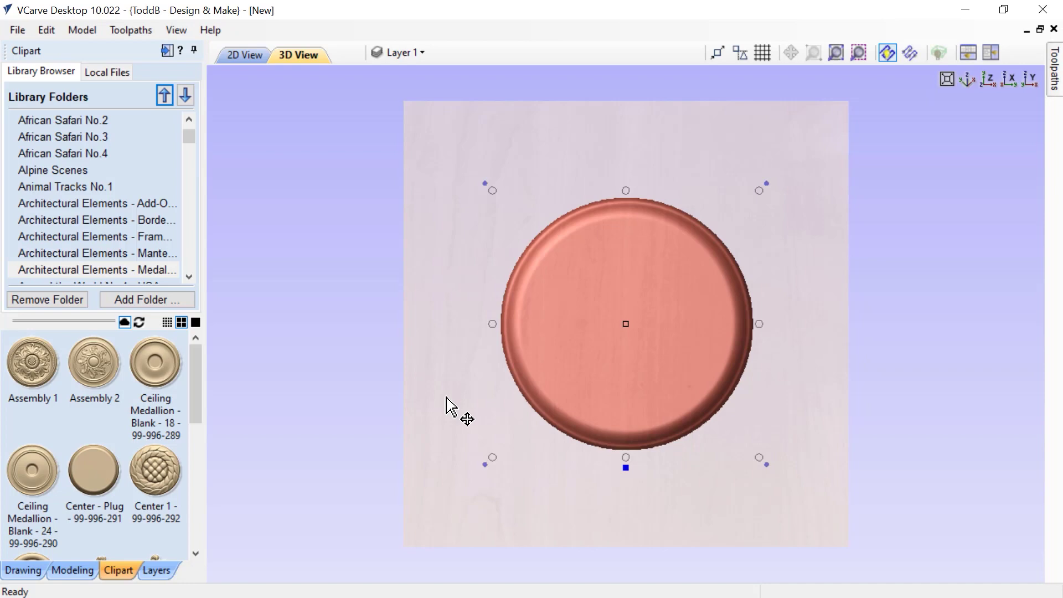
# - Select Center 1 beneath the plug and enlarge it into a wide ring around the plug
pyautogui.click(446, 407)
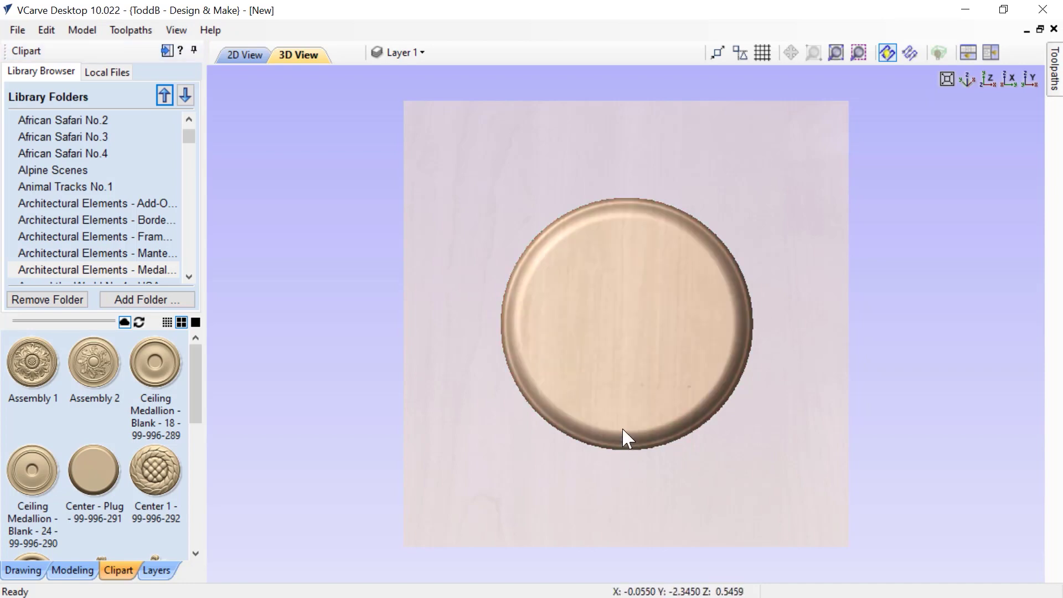
pyautogui.rightClick(578, 311)
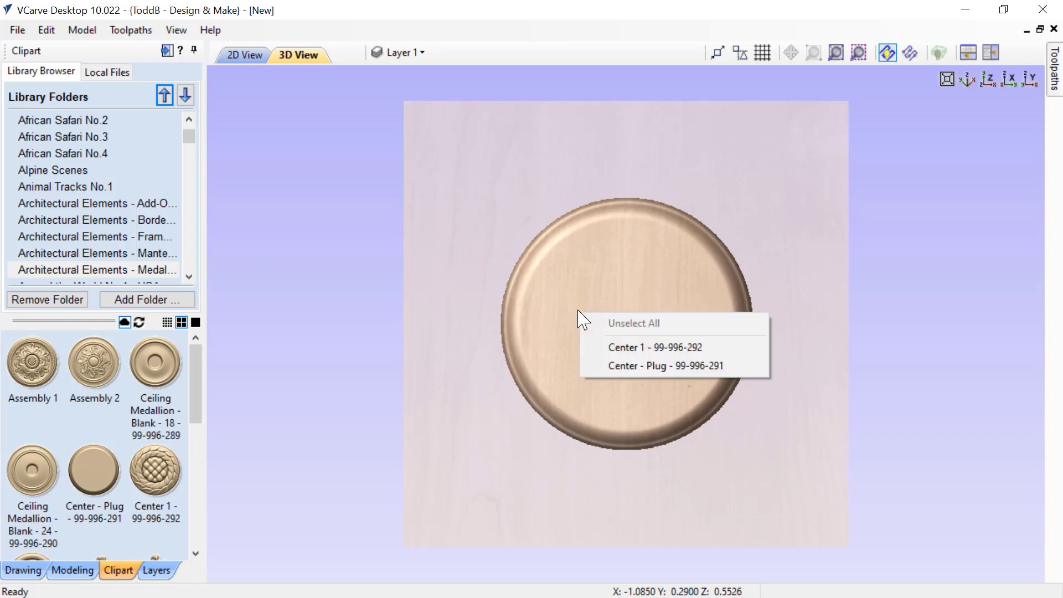
pyautogui.click(632, 349)
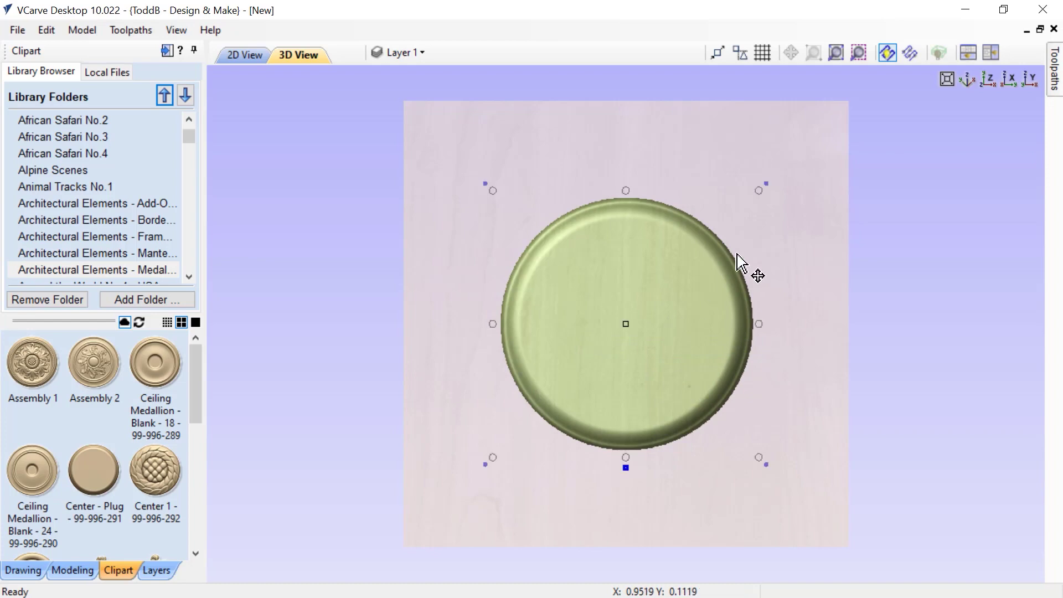
pyautogui.moveTo(760, 191); pyautogui.dragTo(800, 152)
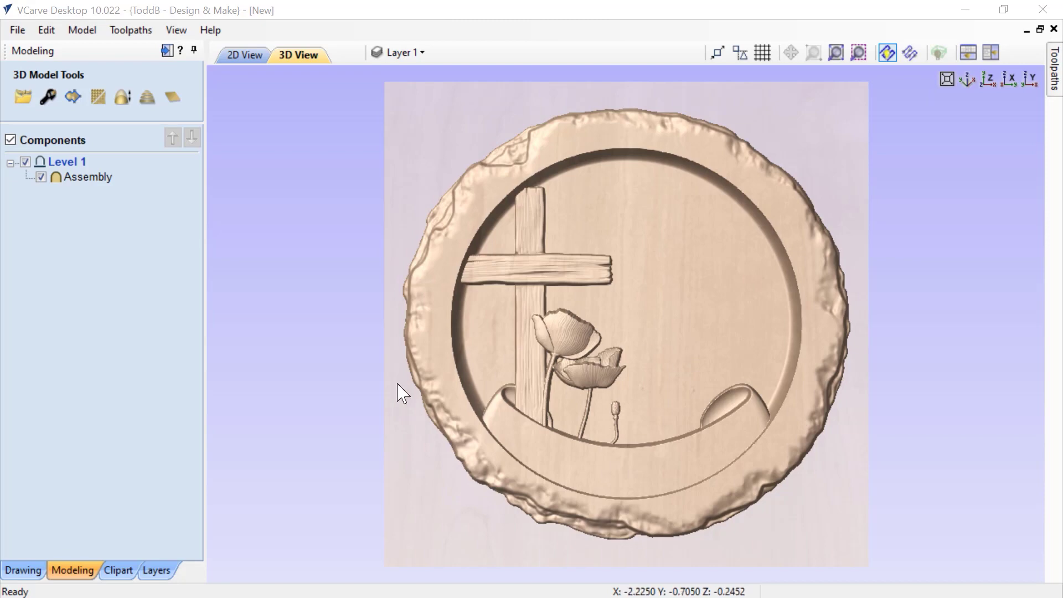
# - Open the clipart library to reach the Hack of the Week No.201 folder
pyautogui.click(123, 573)
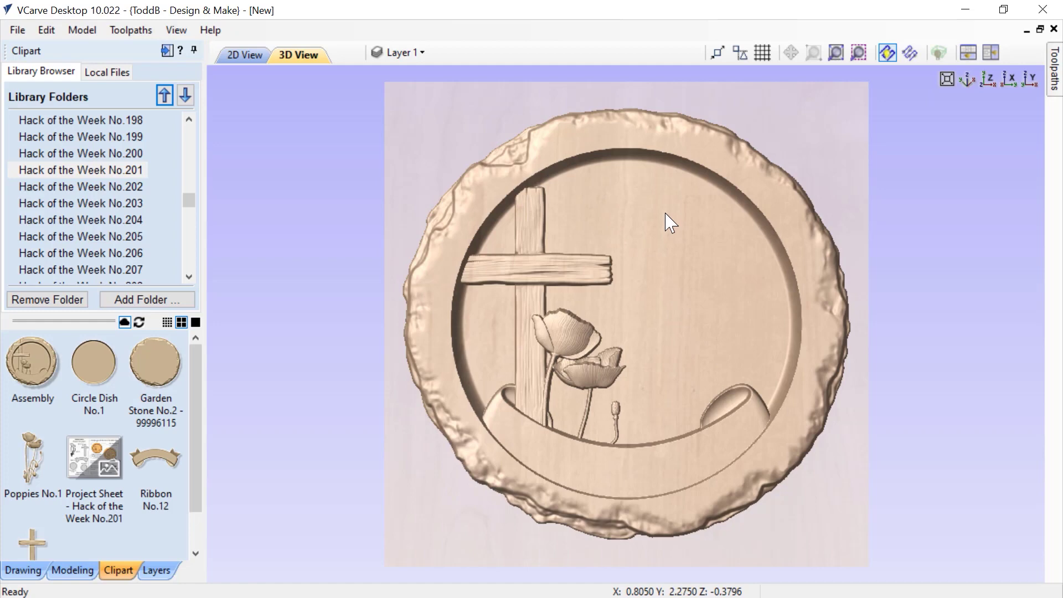
# - Tile the 2D and 3D views side by side and select the plaque relief
pyautogui.click(991, 53)
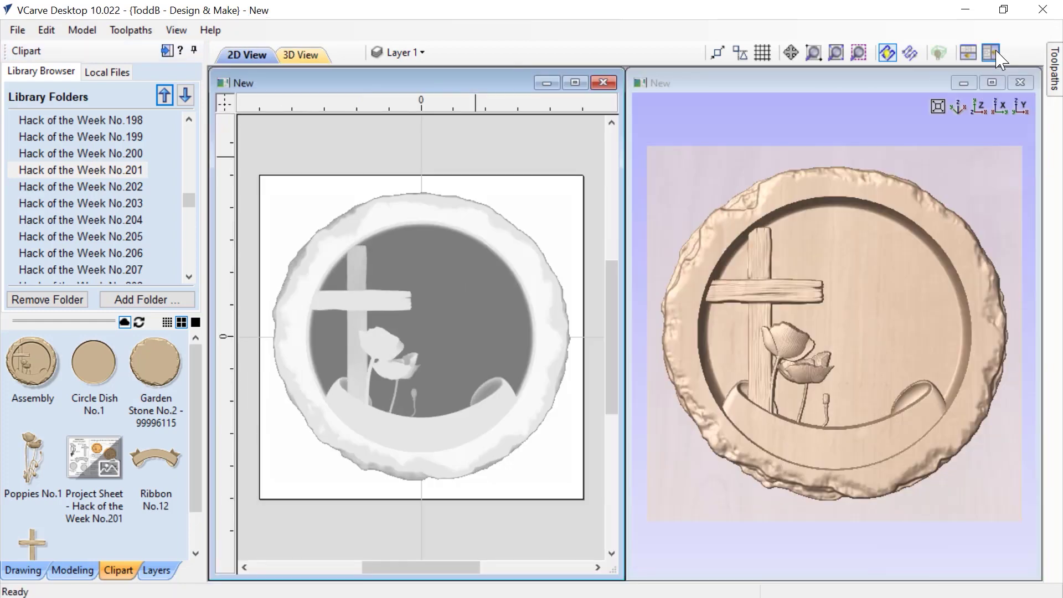
pyautogui.click(23, 570)
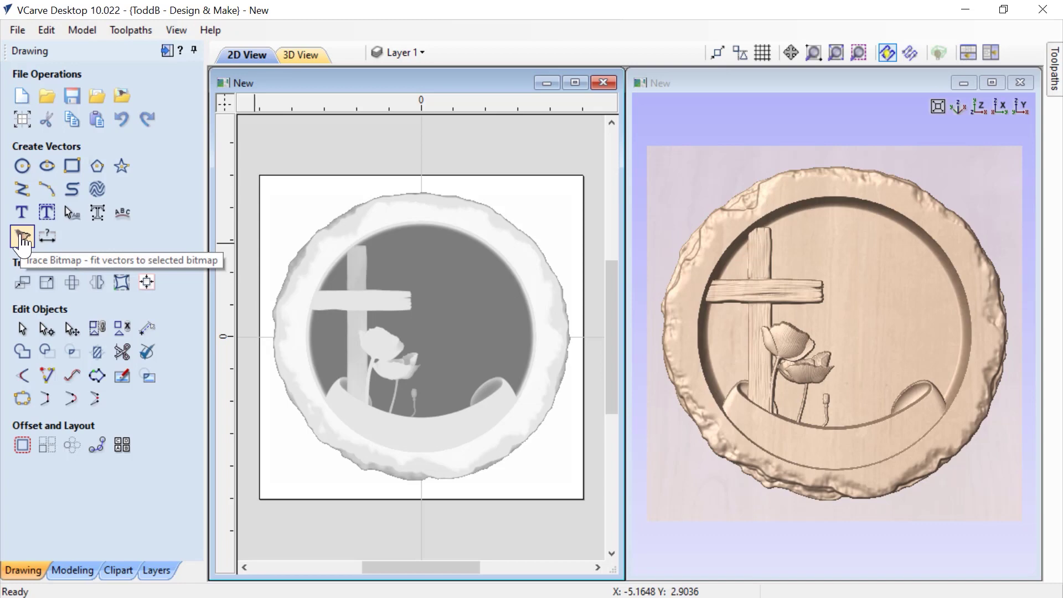
pyautogui.click(380, 287)
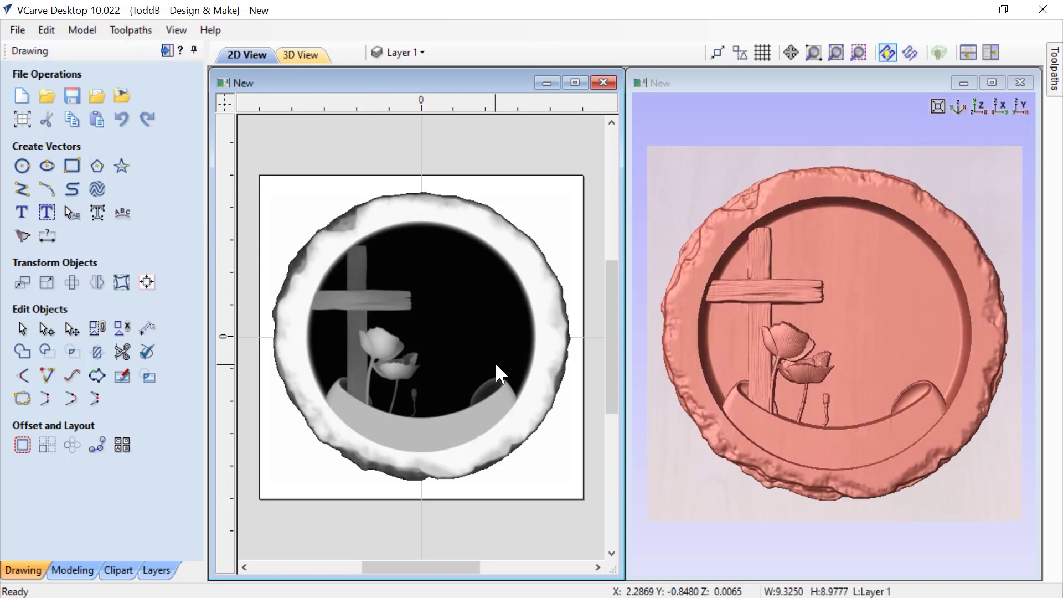
# - Trace the relief's darkest colour region into vector outlines with Trace Bitmap
pyautogui.click(22, 238)
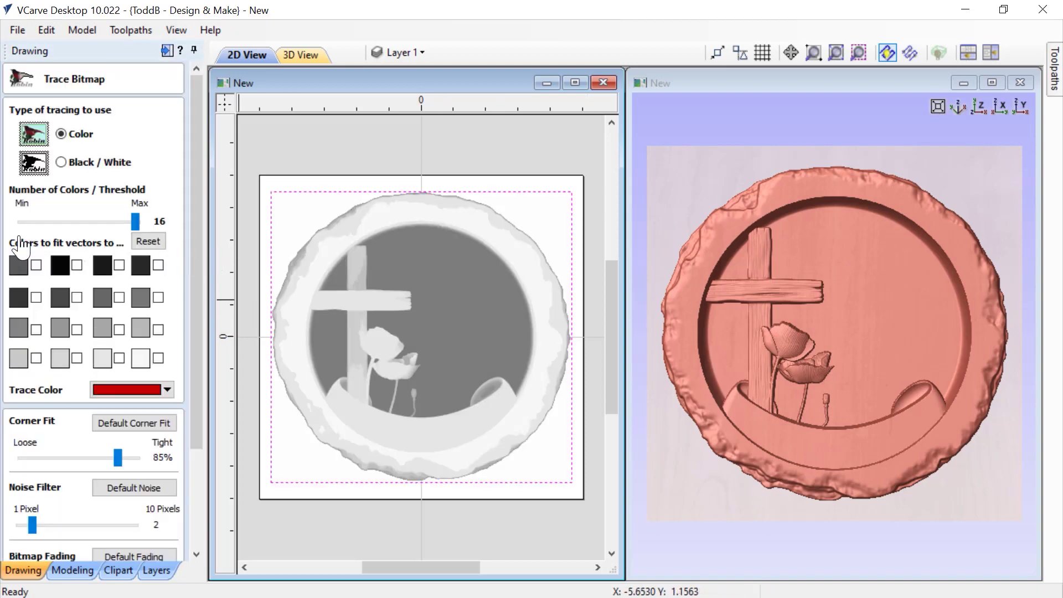
pyautogui.click(77, 265)
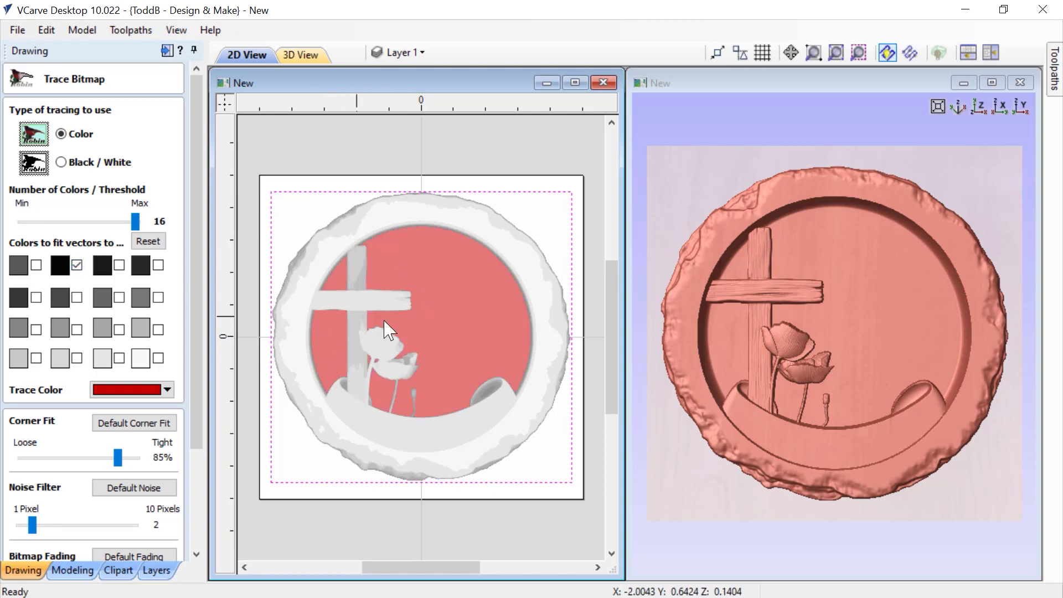
pyautogui.moveTo(195, 404)
pyautogui.mouseDown()
pyautogui.moveTo(205, 509)
pyautogui.moveTo(221, 496)
pyautogui.mouseUp()
pyautogui.click(105, 527)
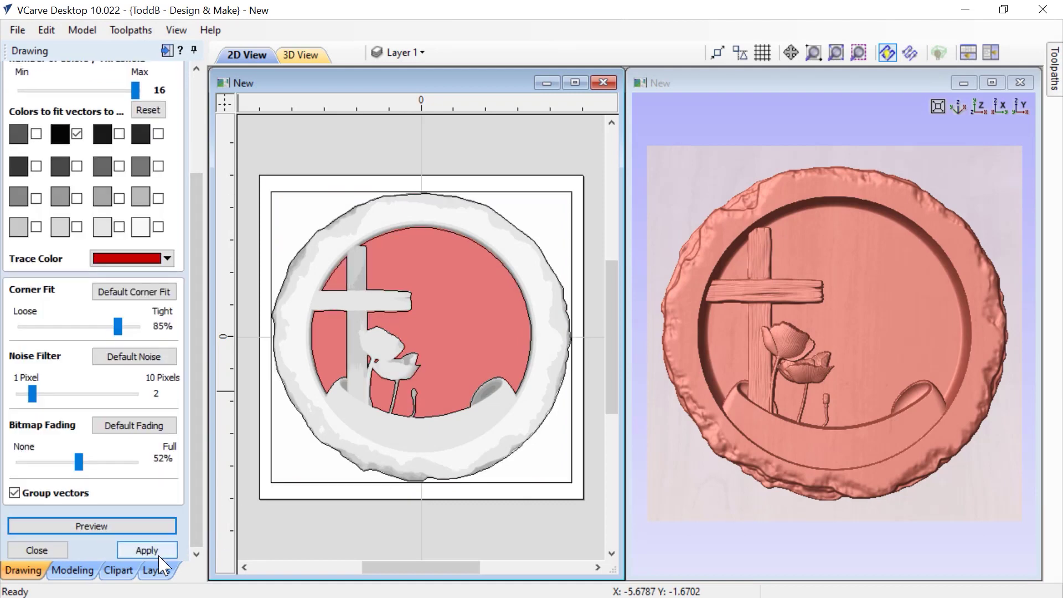
pyautogui.click(147, 551)
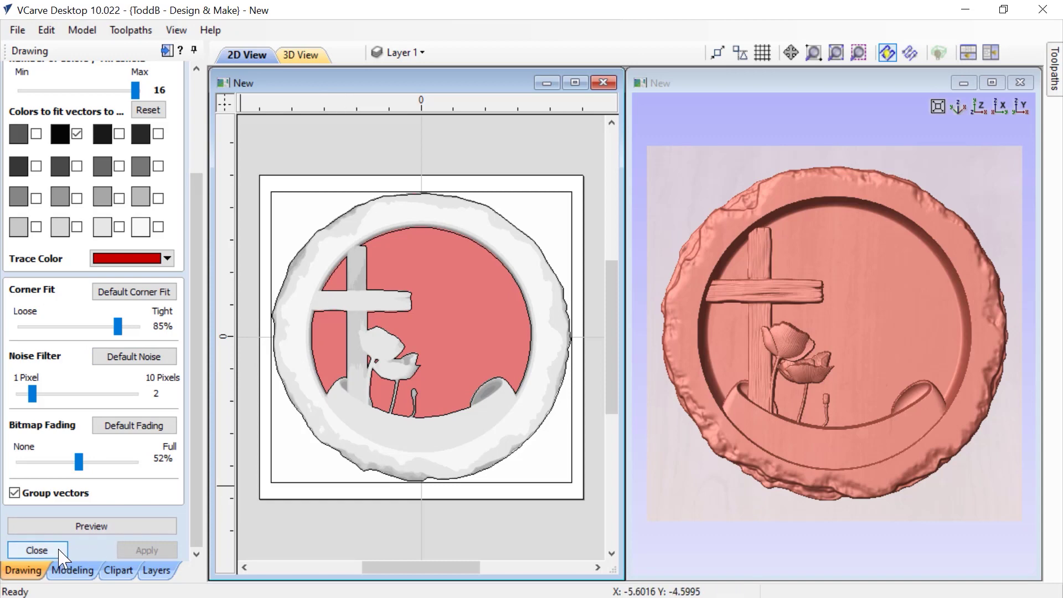
pyautogui.click(36, 549)
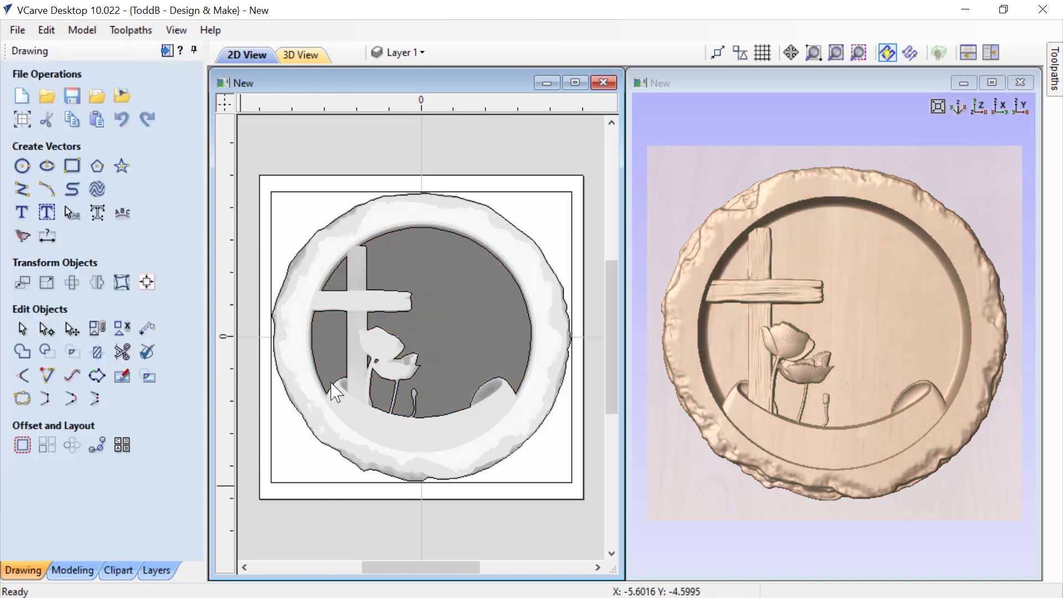
# - Ungroup the traced vectors back onto their original object layers
pyautogui.click(293, 414)
pyautogui.rightClick(295, 415)
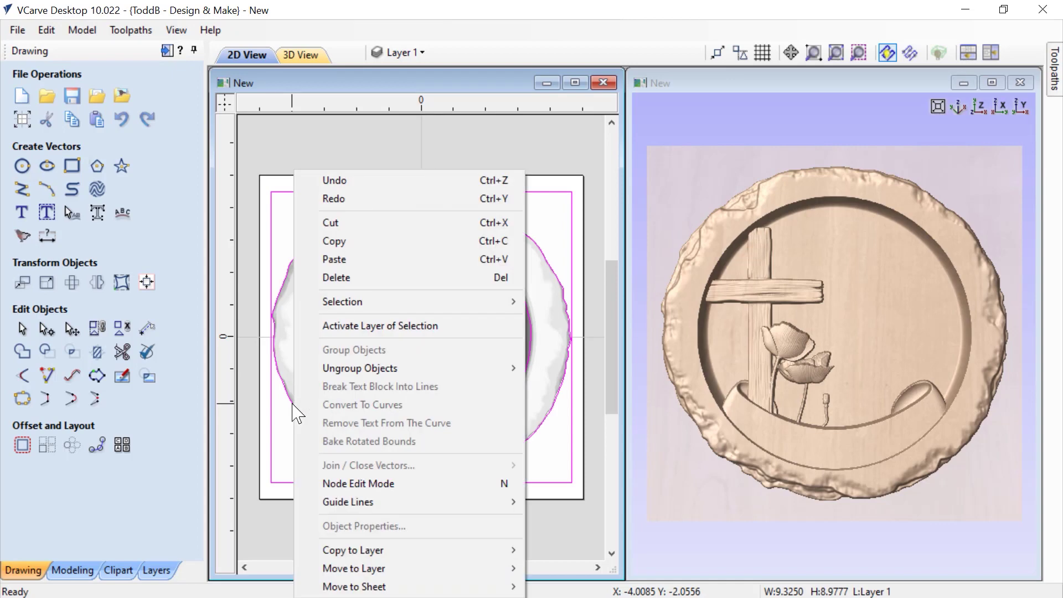
pyautogui.moveTo(512, 369)
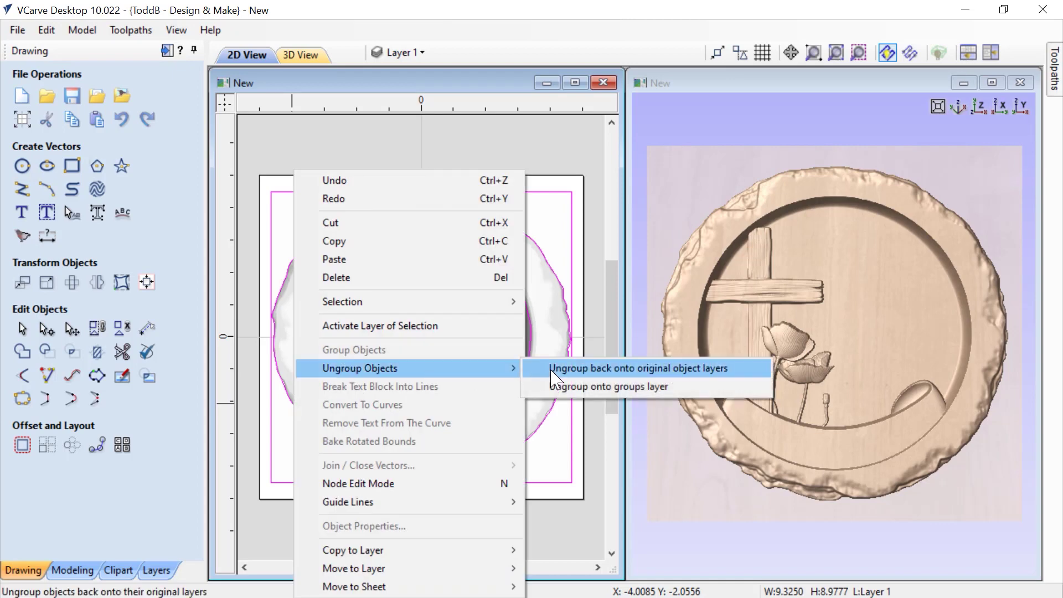
pyautogui.click(554, 369)
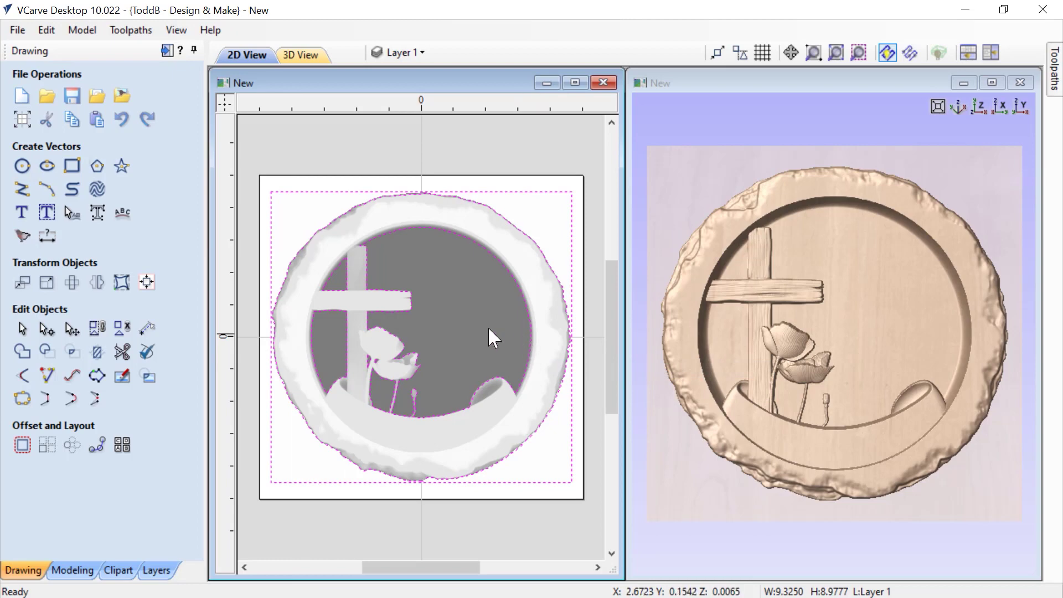
# - Select the traced regions beside the cross, clear them, then select the plaque model
pyautogui.click(332, 283)
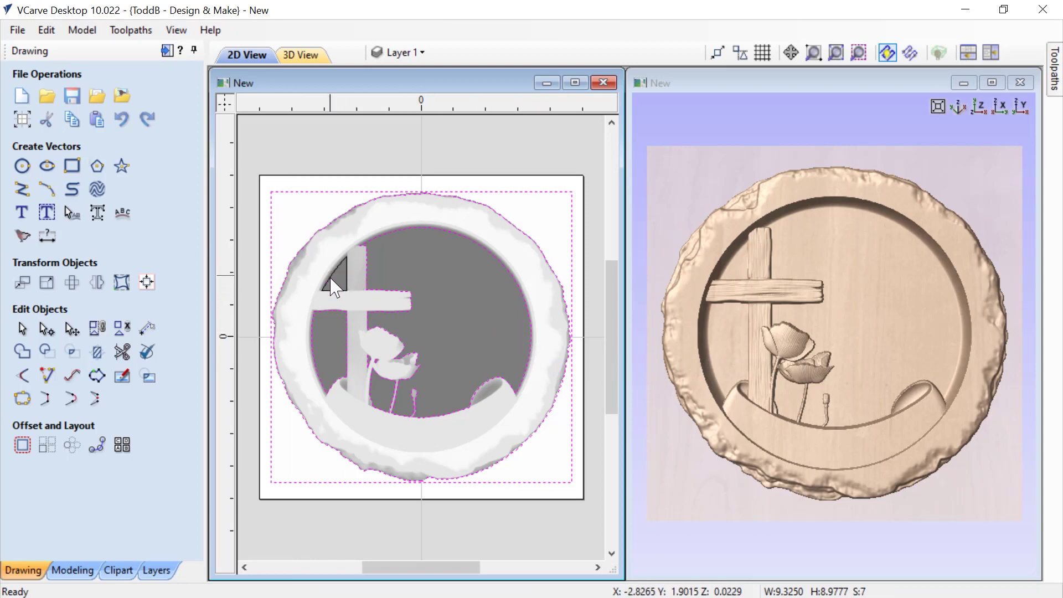
pyautogui.click(320, 313)
pyautogui.click(372, 289)
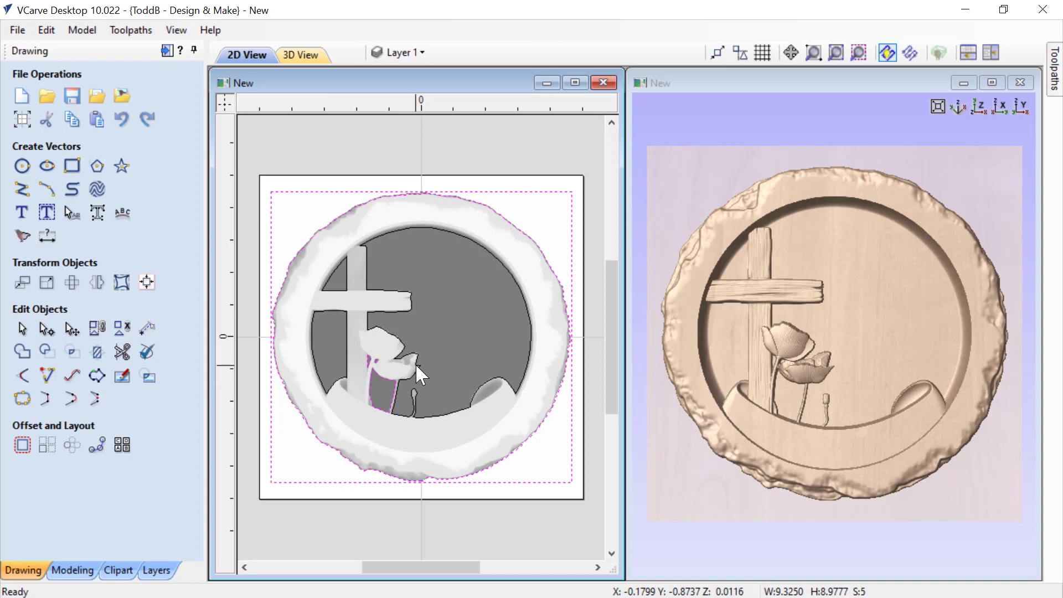
pyautogui.press('Escape')
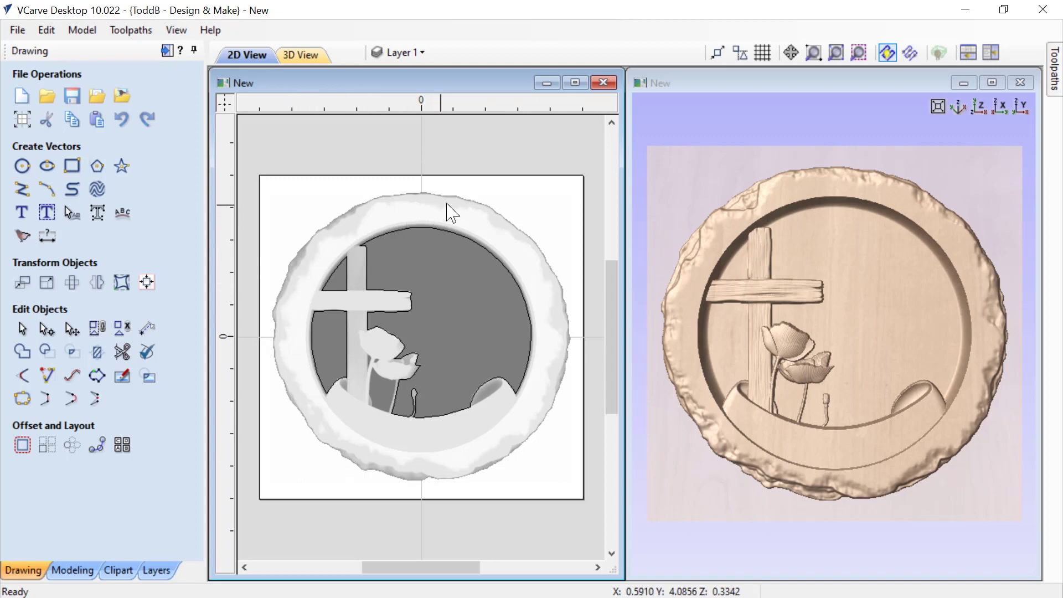
pyautogui.click(468, 220)
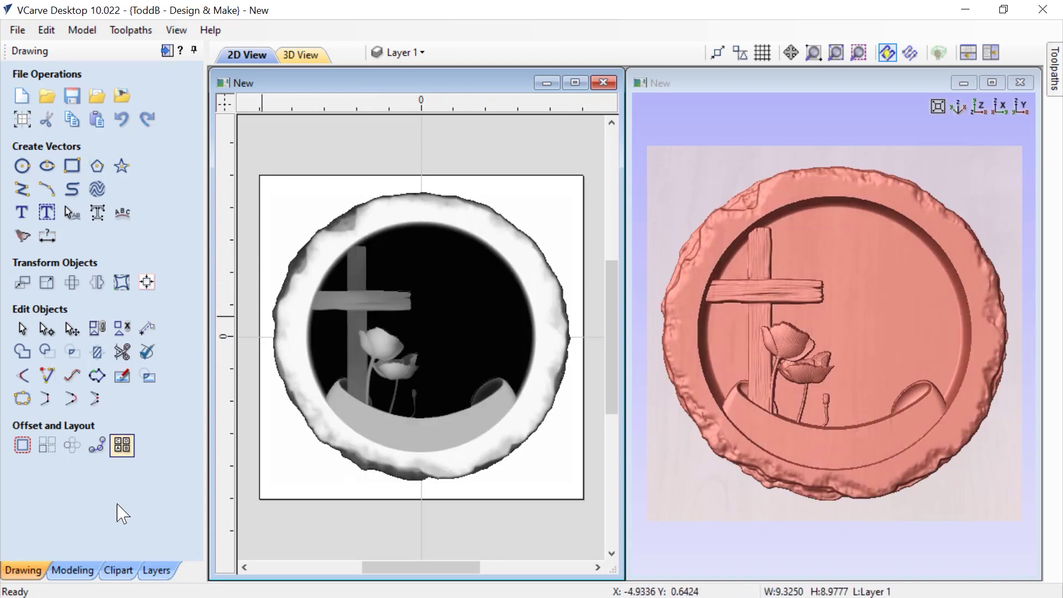
# - Create a vector boundary around the Assembly and delete the small triangle by the cross
pyautogui.click(72, 570)
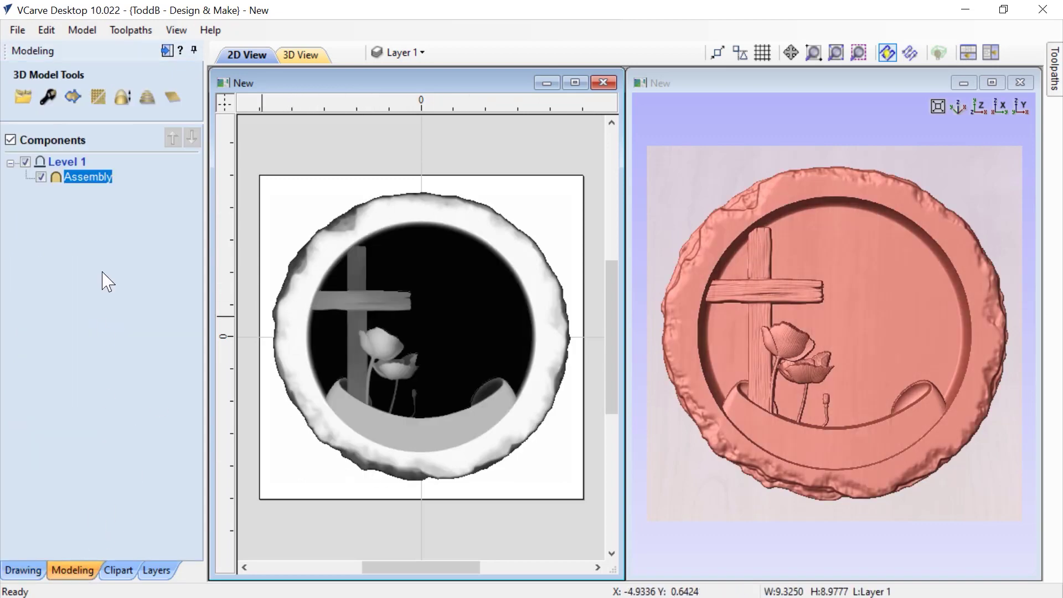
pyautogui.click(73, 97)
pyautogui.click(349, 164)
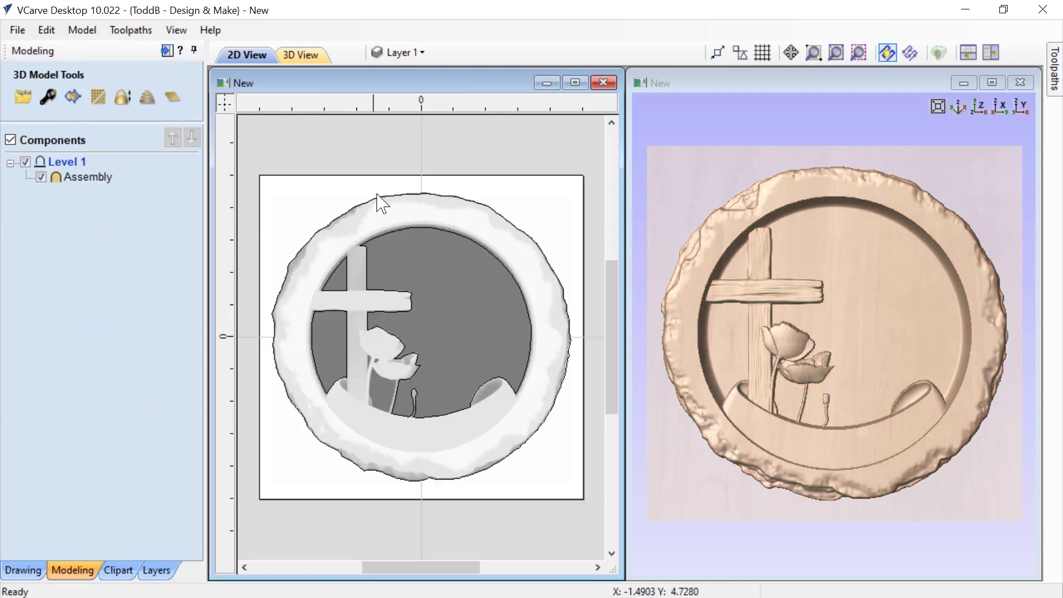
pyautogui.click(380, 239)
pyautogui.click(349, 289)
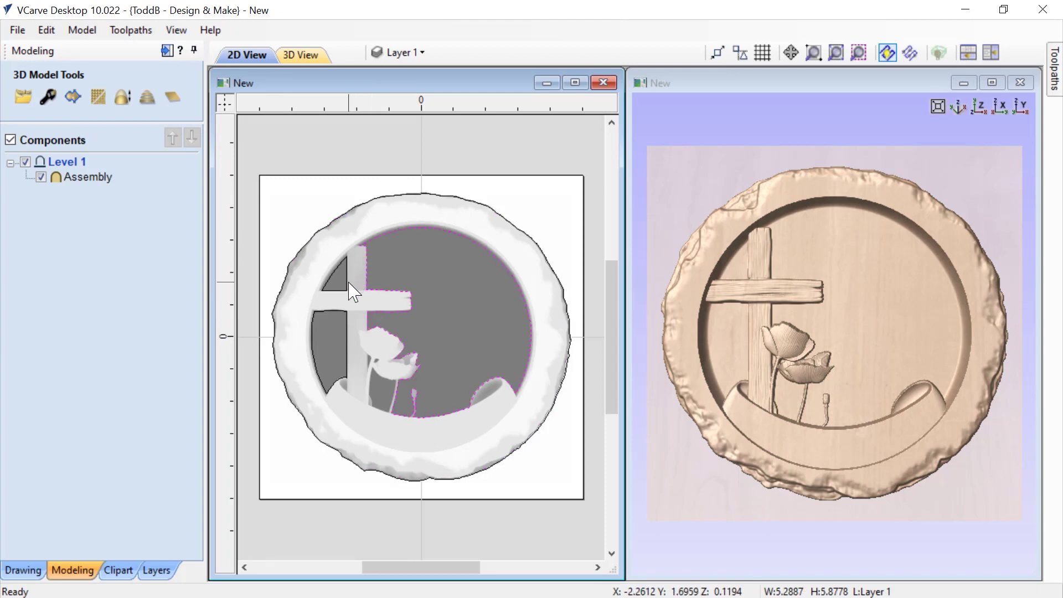
pyautogui.click(351, 249)
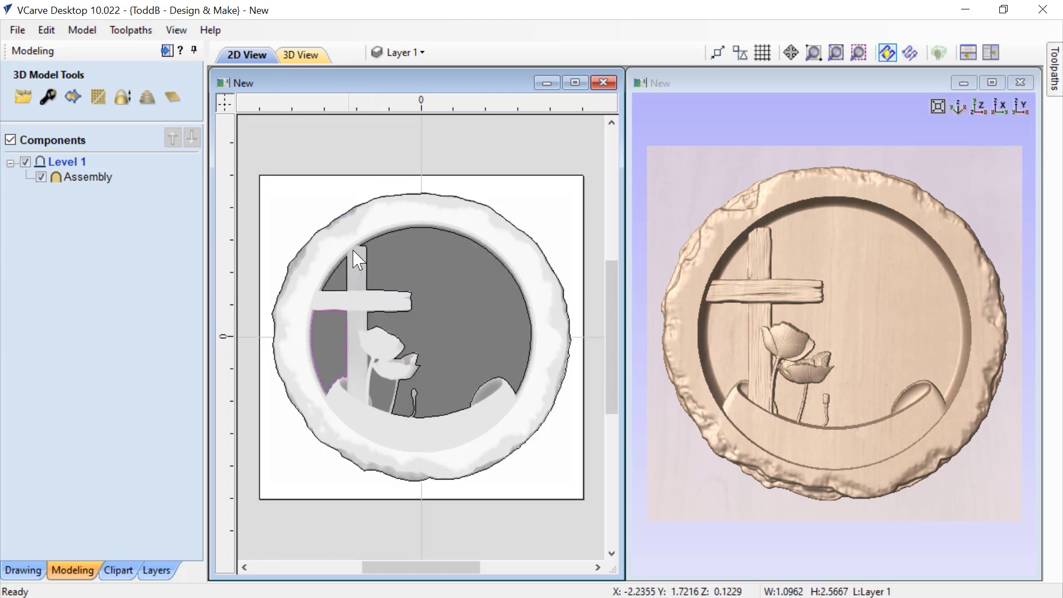
pyautogui.click(343, 149)
# - Dock the toolpaths panel and select only the inner circular vector, excluding the Assembly
pyautogui.click(1055, 69)
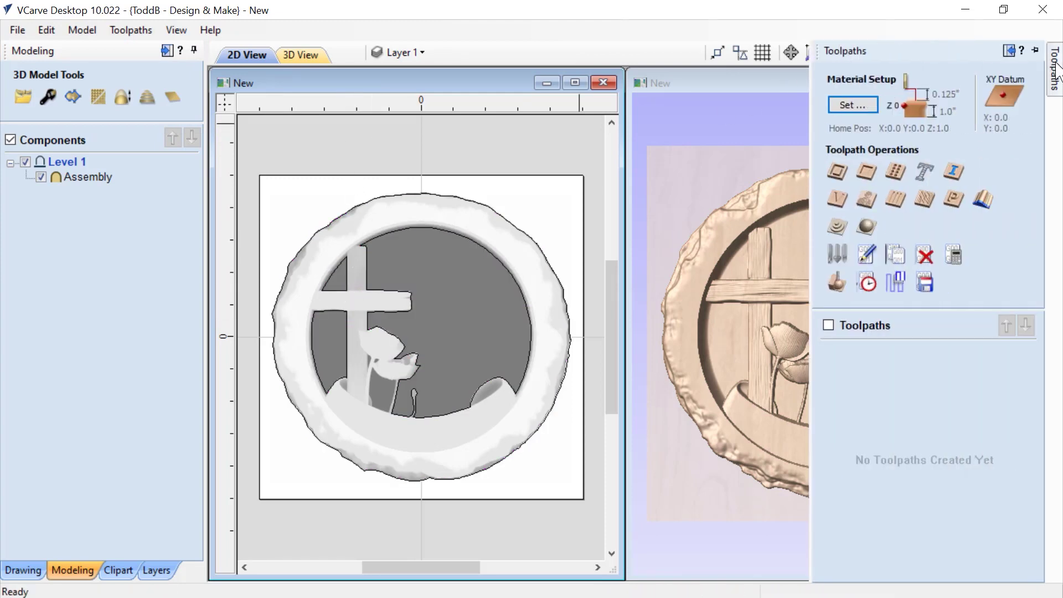
pyautogui.click(1036, 50)
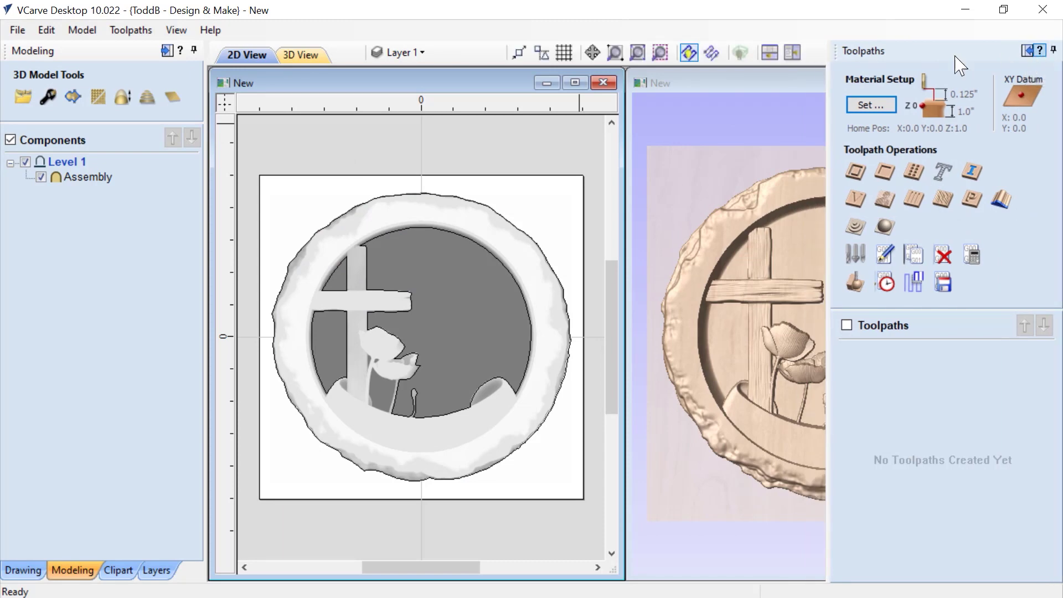
pyautogui.click(793, 55)
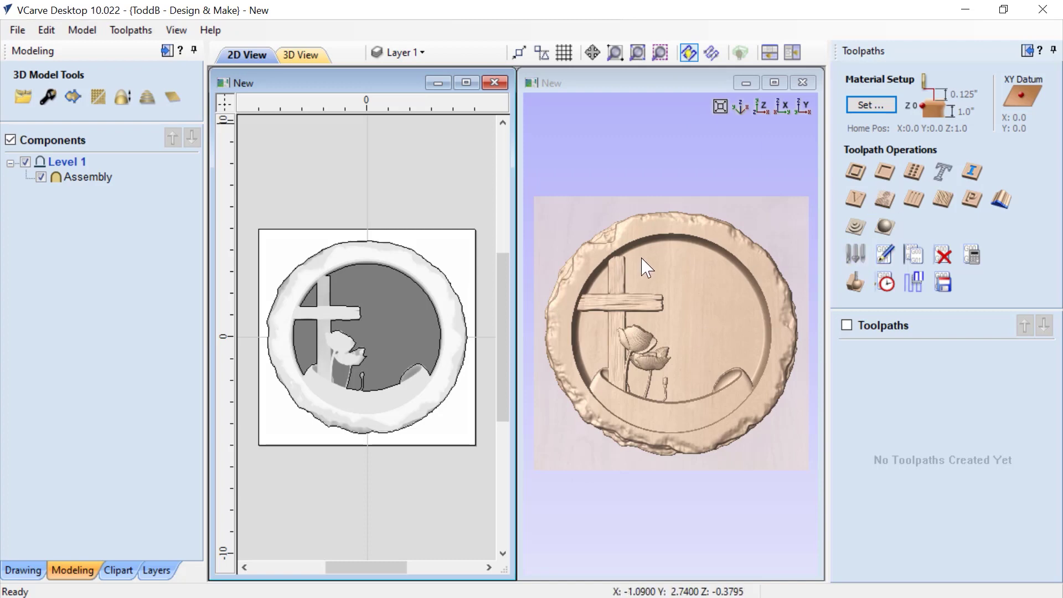
pyautogui.click(335, 315)
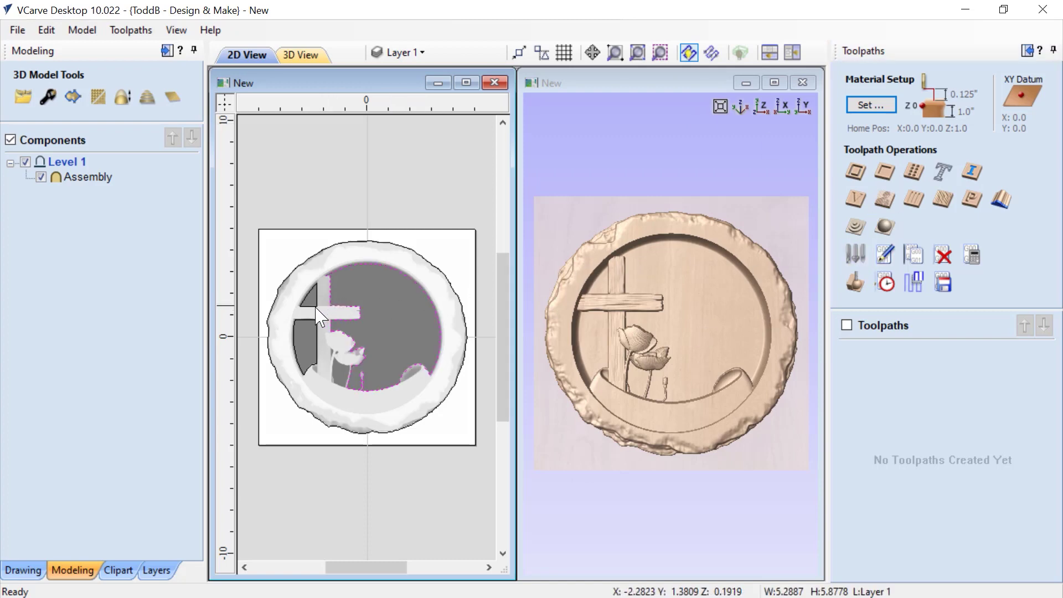
pyautogui.keyDown('shift'); pyautogui.click(321, 331); pyautogui.keyUp('shift')
pyautogui.click(314, 320)
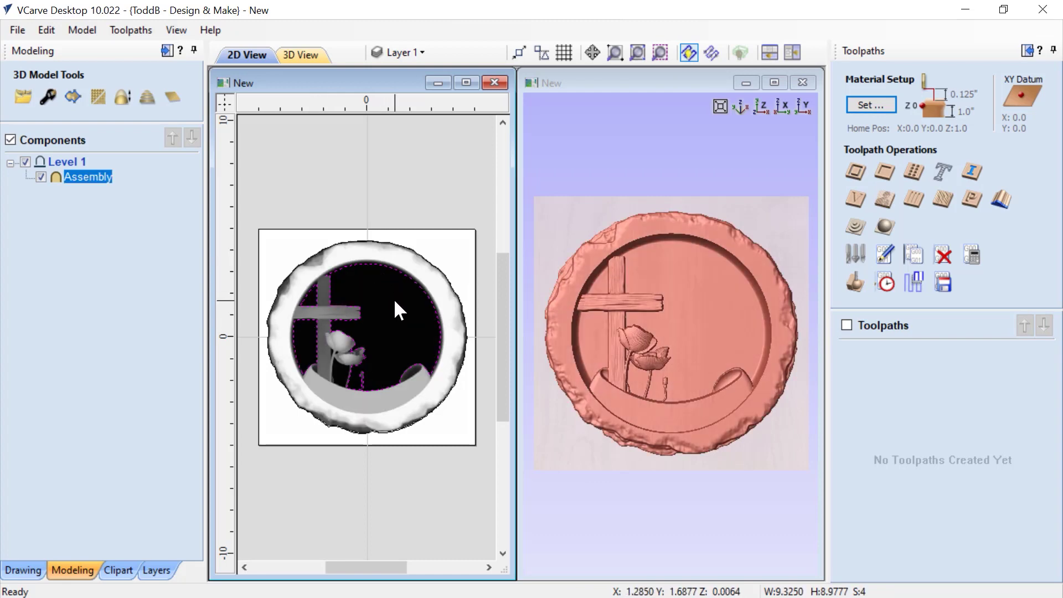
pyautogui.keyDown('ctrl'); pyautogui.click(404, 331); pyautogui.keyUp('ctrl')
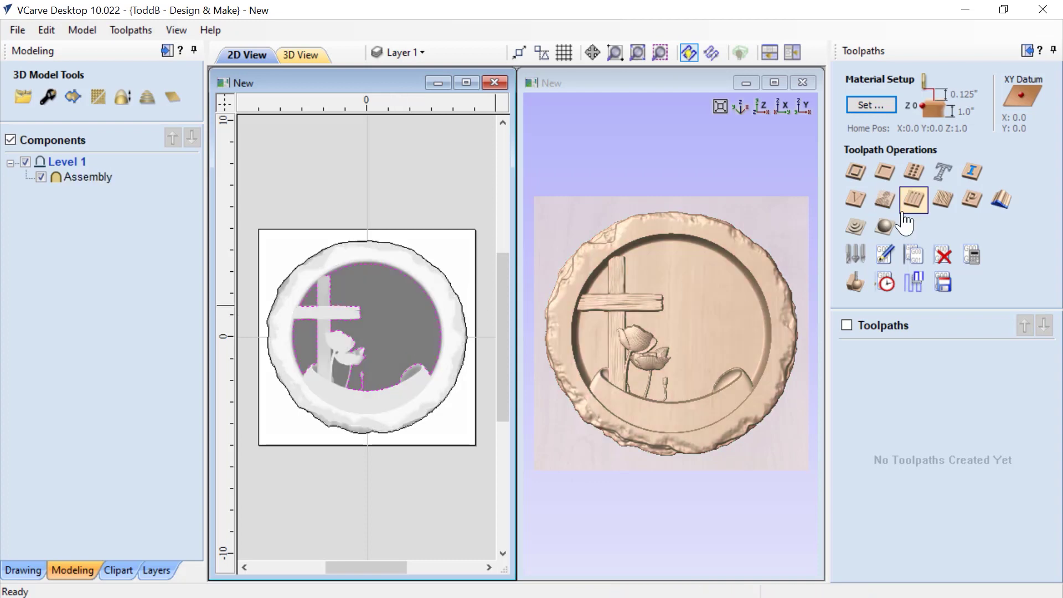
pyautogui.click(885, 172)
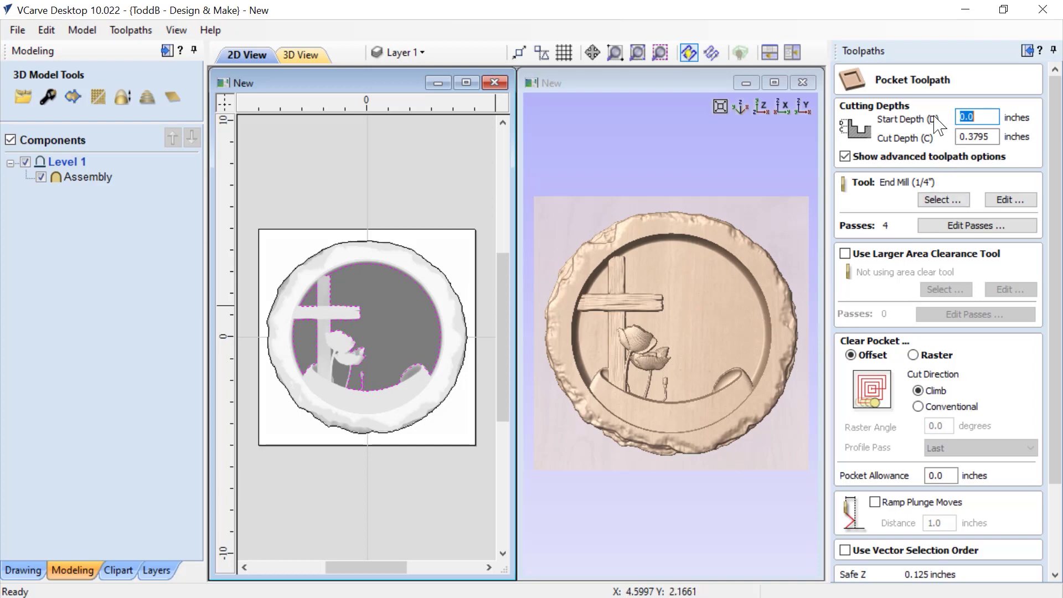
# - Give the inner-circle pocket toolpath a 0.3796-inch cut depth and 0.0625-inch pocket allowance
pyautogui.click(988, 138)
pyautogui.moveTo(985, 142); pyautogui.dragTo(982, 140)
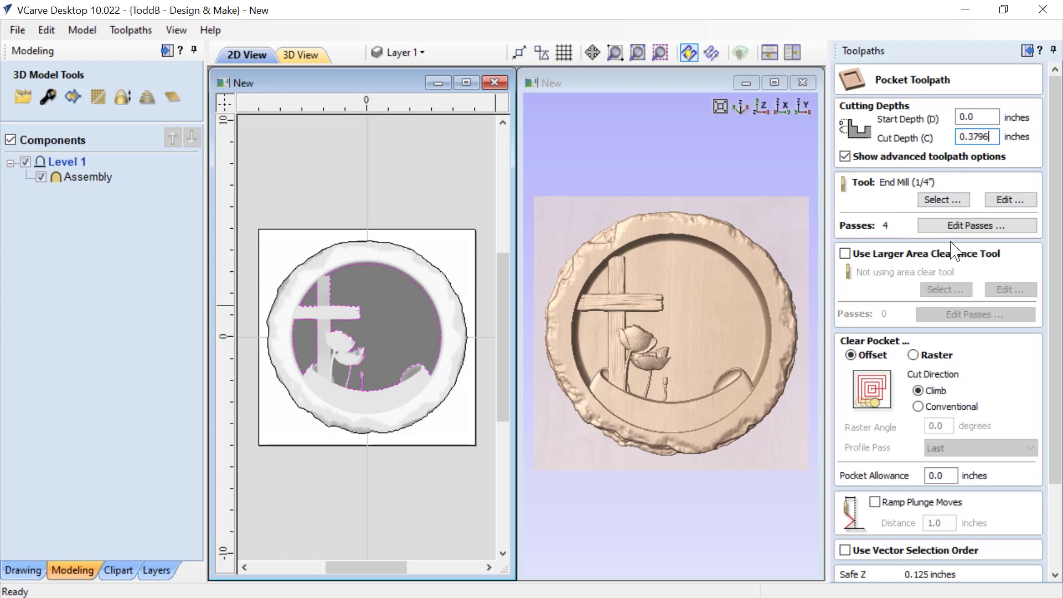
pyautogui.scroll(-1, 930, 260)
pyautogui.scroll(-1, 933, 271)
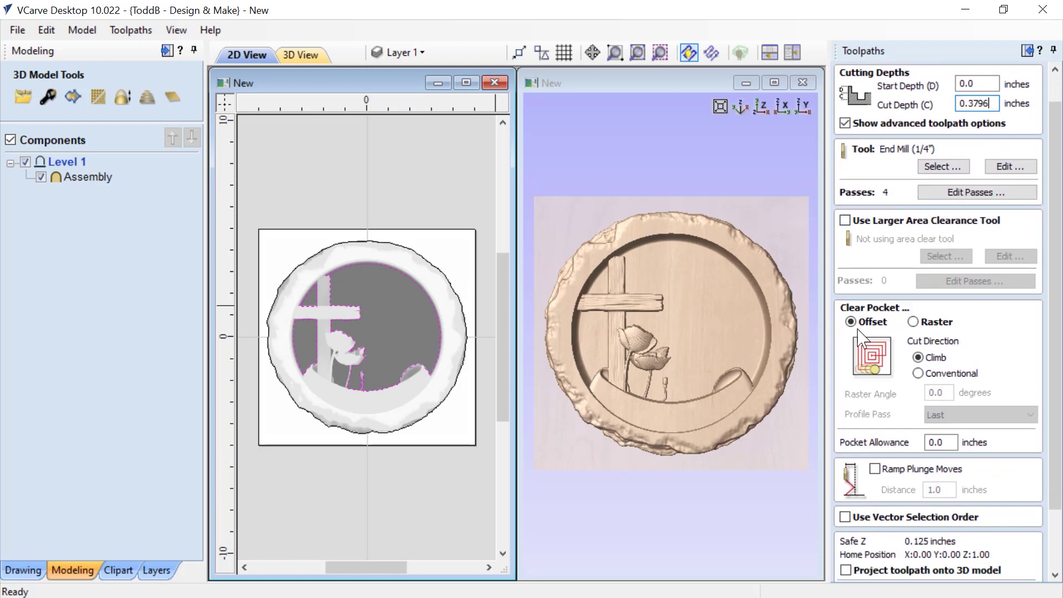
pyautogui.scroll(-3, 952, 333)
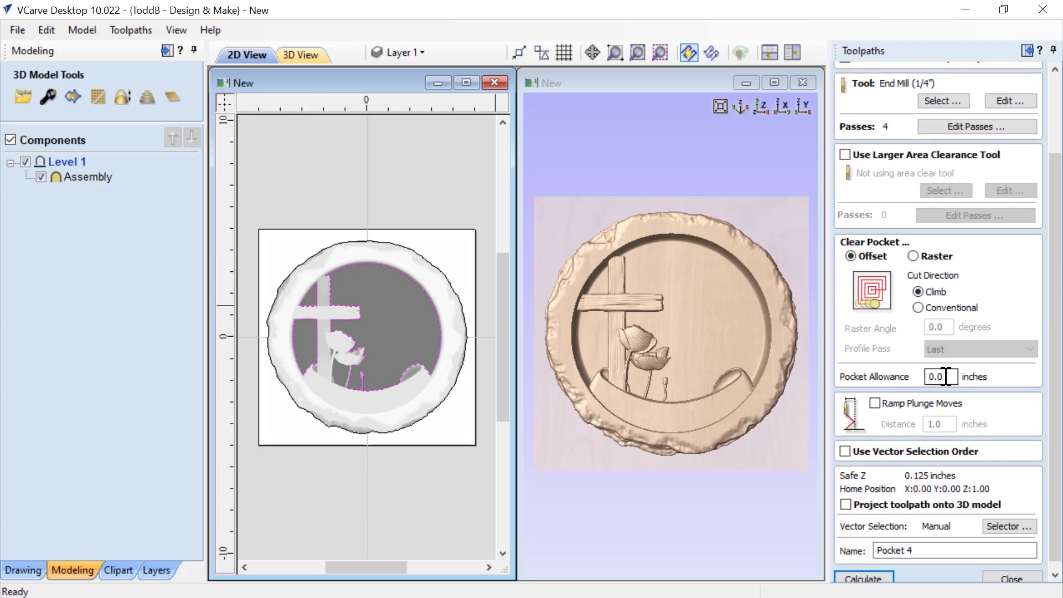
pyautogui.doubleClick(941, 377)
pyautogui.write('0')
pyautogui.write('.0625')
pyautogui.scroll(-1, 1053, 493)
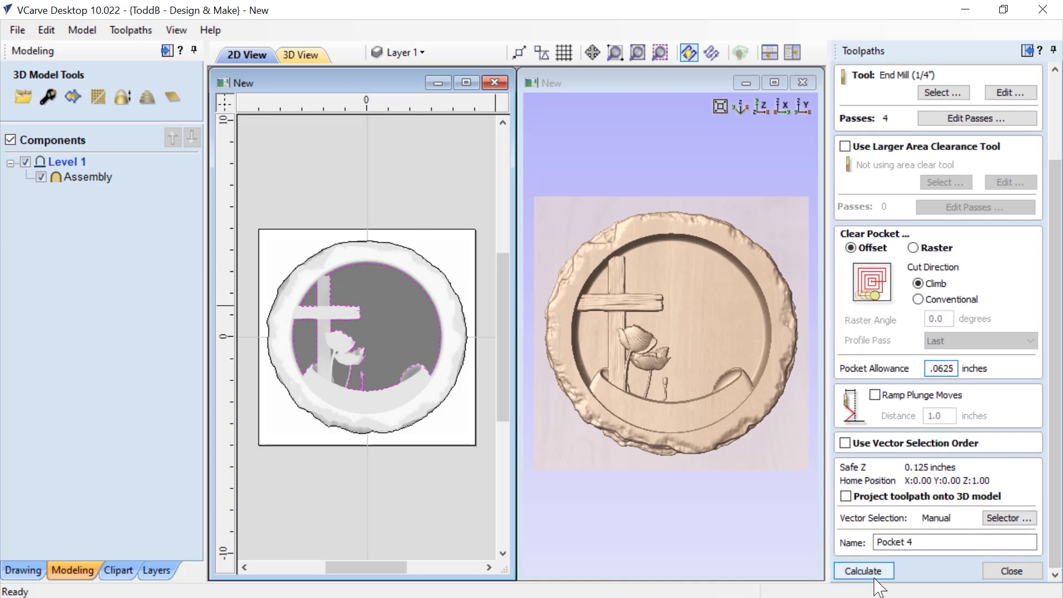
# - Calculate and preview Pocket 4, then select the outer circle boundary for 3D roughing
pyautogui.click(863, 570)
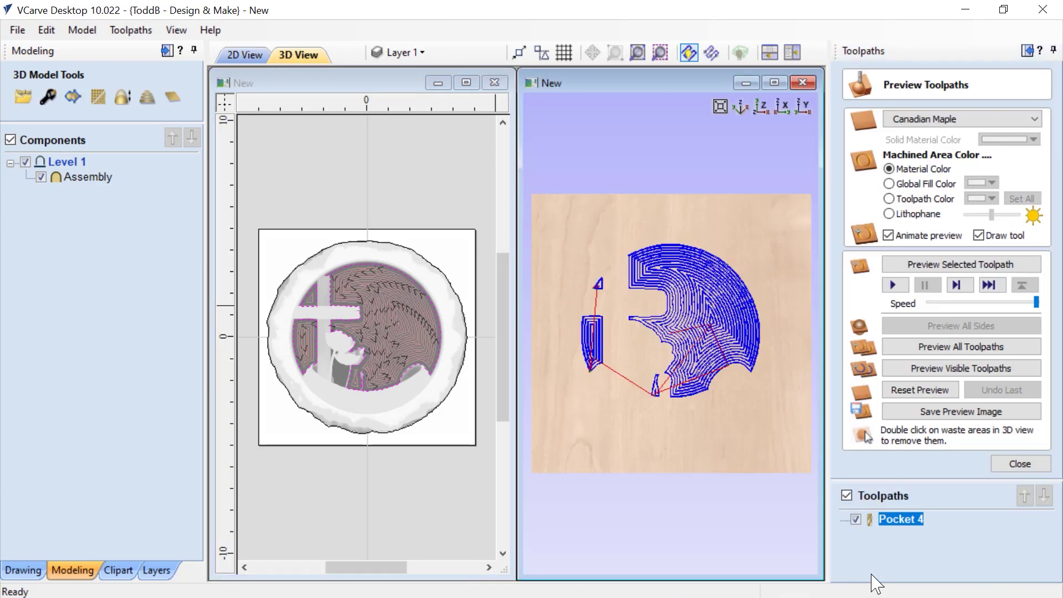
pyautogui.click(931, 369)
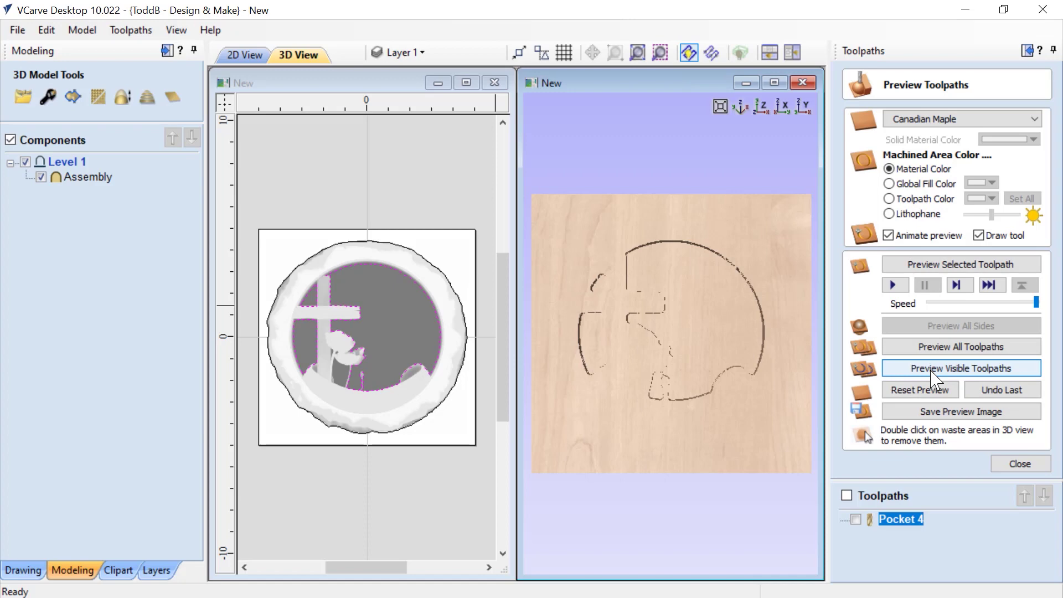
pyautogui.click(1021, 464)
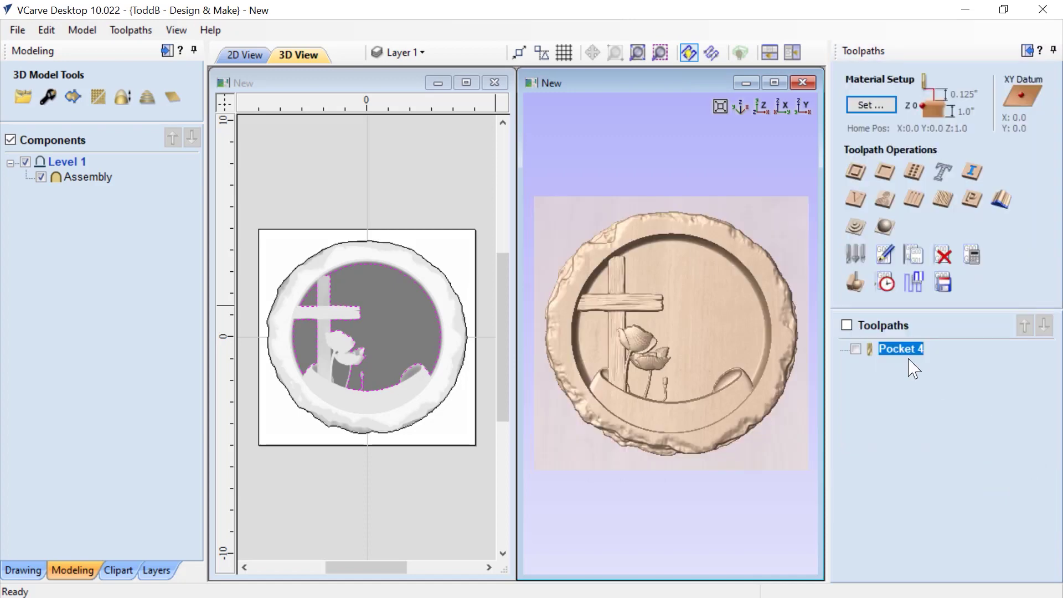
pyautogui.click(427, 265)
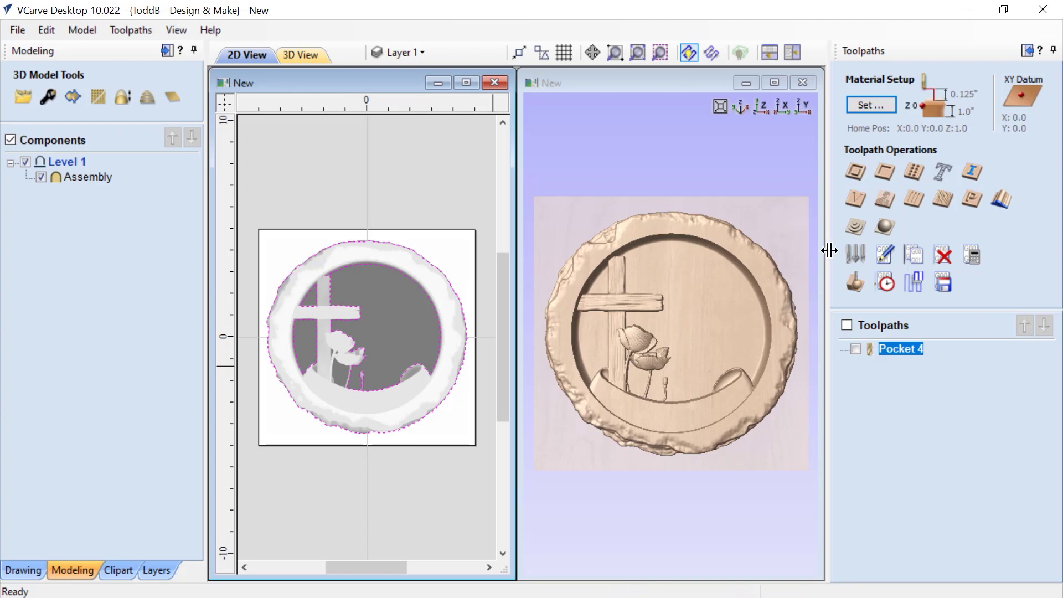
pyautogui.click(855, 227)
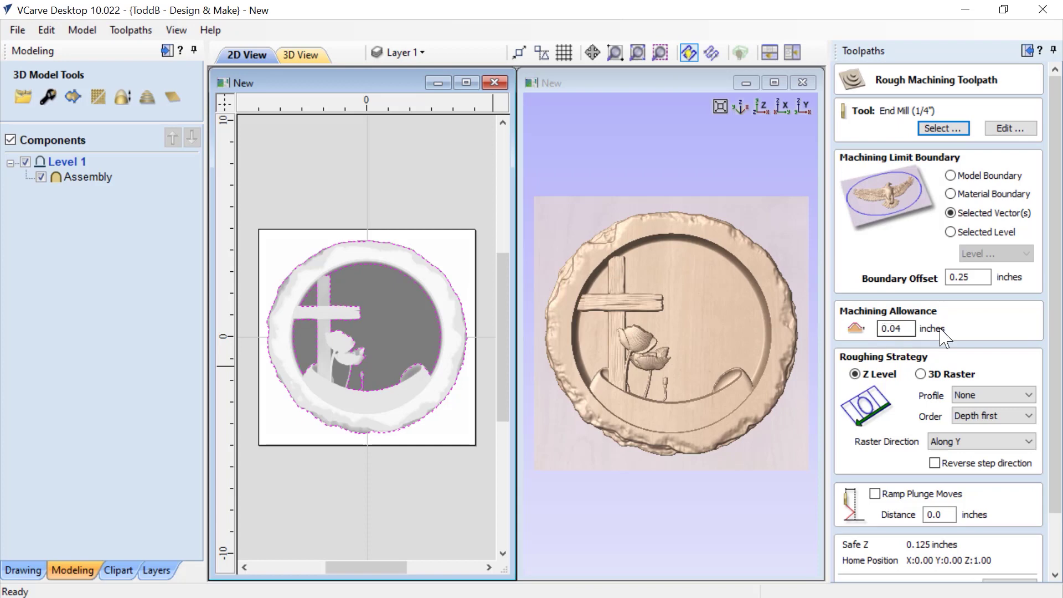
# - Calculate 3D Roughing 2 with default settings and inspect its simulated cut on the board
pyautogui.scroll(-2, 1041, 387)
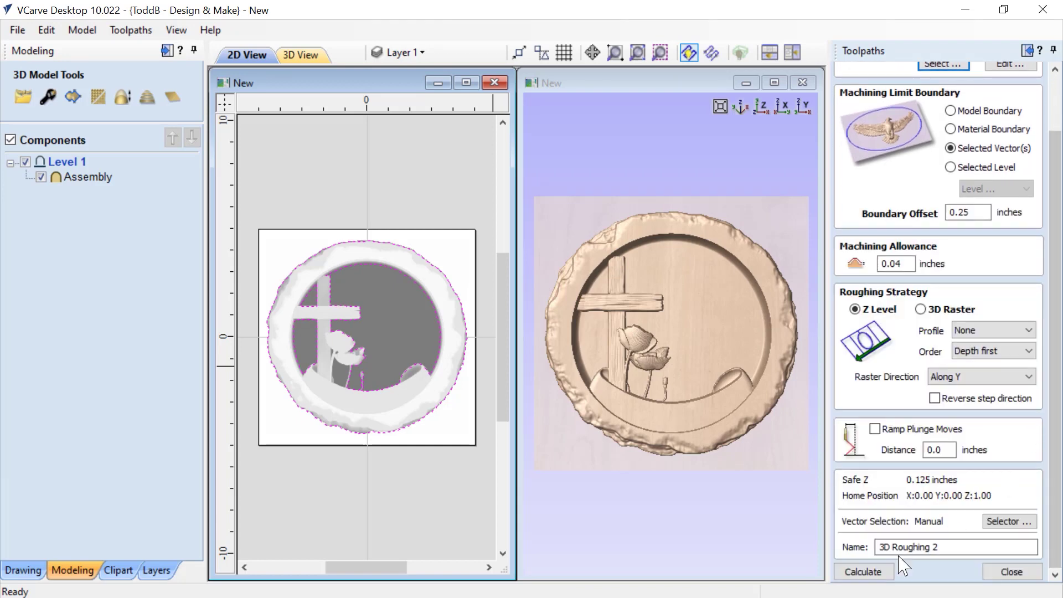
pyautogui.click(861, 572)
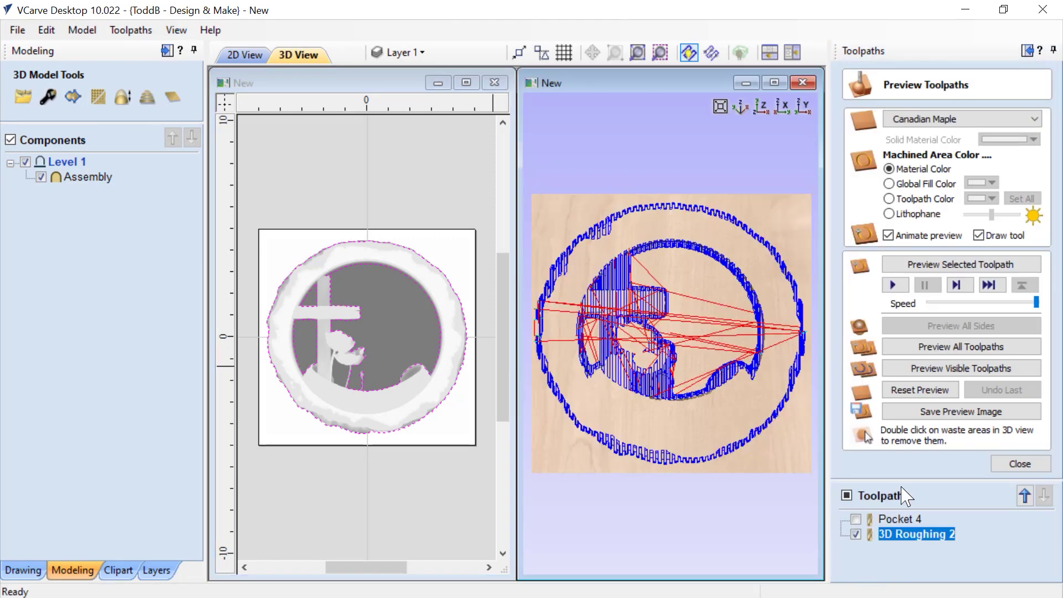
pyautogui.click(969, 370)
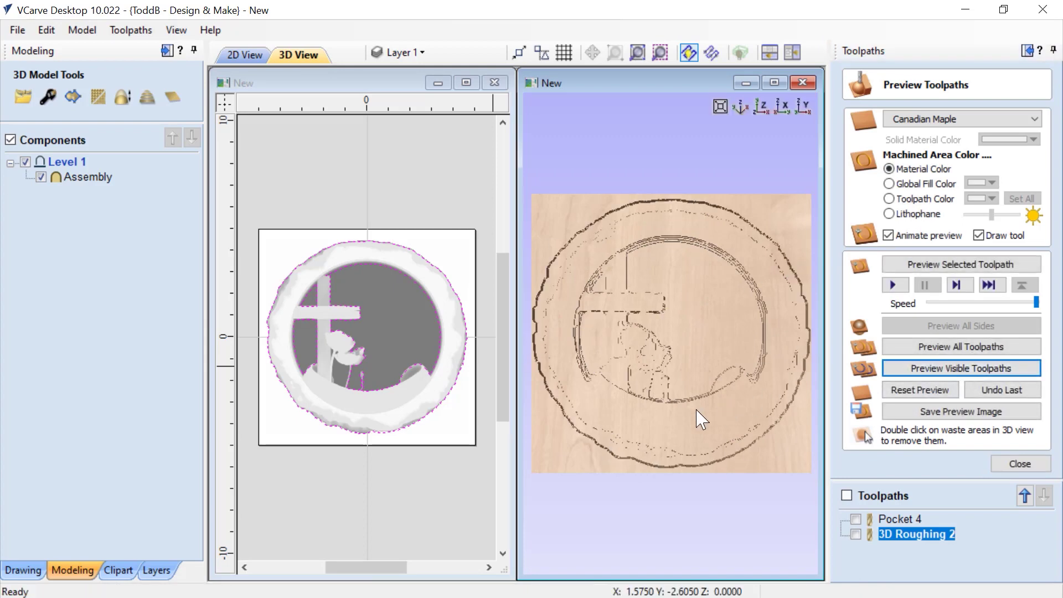
pyautogui.moveTo(703, 418); pyautogui.dragTo(692, 370)
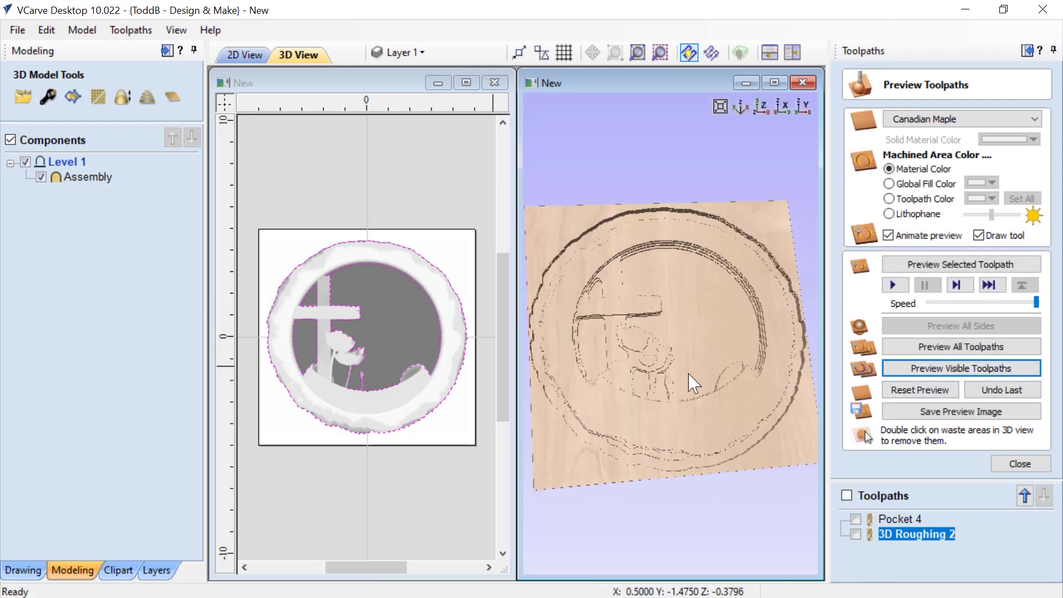
# - Calculate a 3D finishing toolpath using a 1/8-inch ball nose, 0.125-inch offset and raster strategy
pyautogui.click(1021, 464)
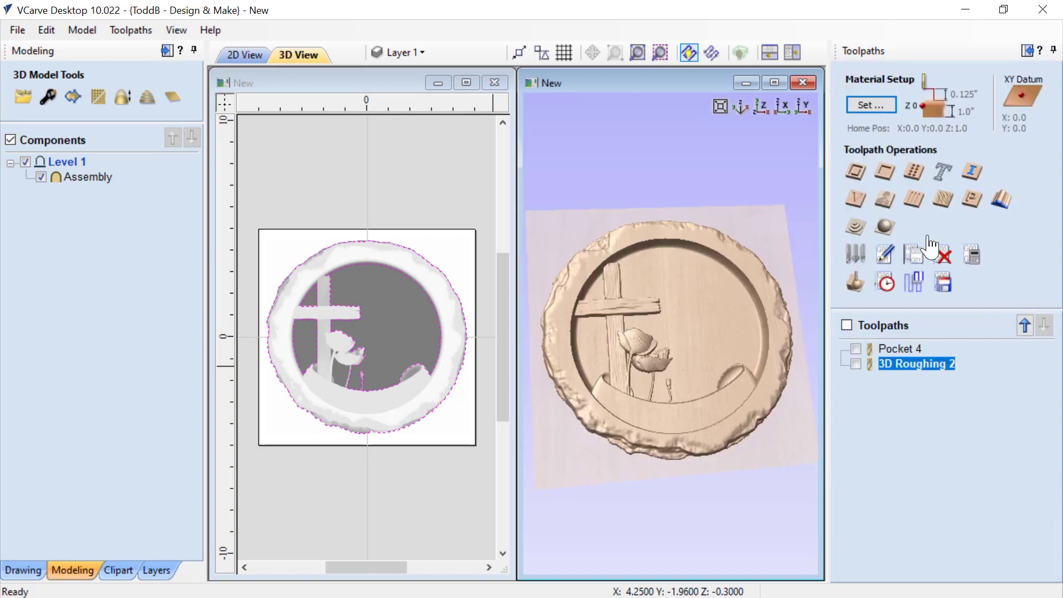
pyautogui.click(884, 227)
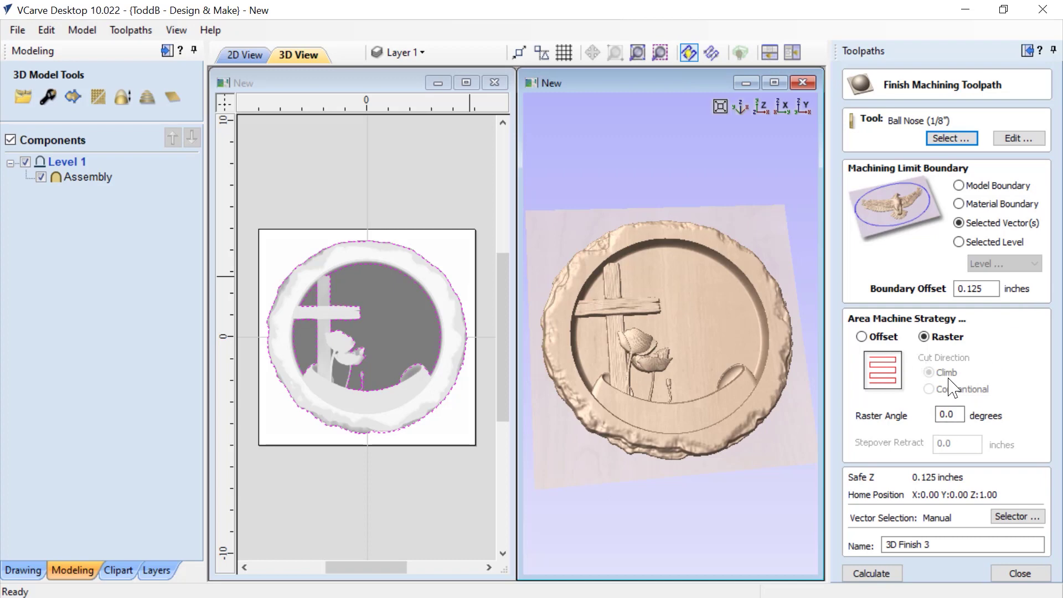
pyautogui.click(859, 576)
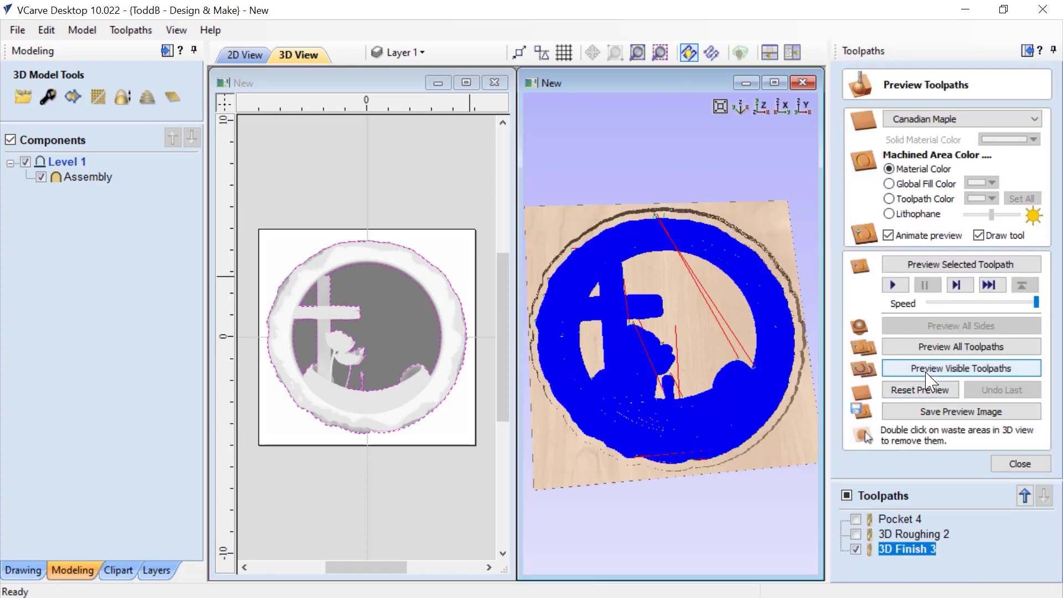
# - Simulate 3D Finish 3 and orbit the carved board to inspect the finish
pyautogui.click(931, 368)
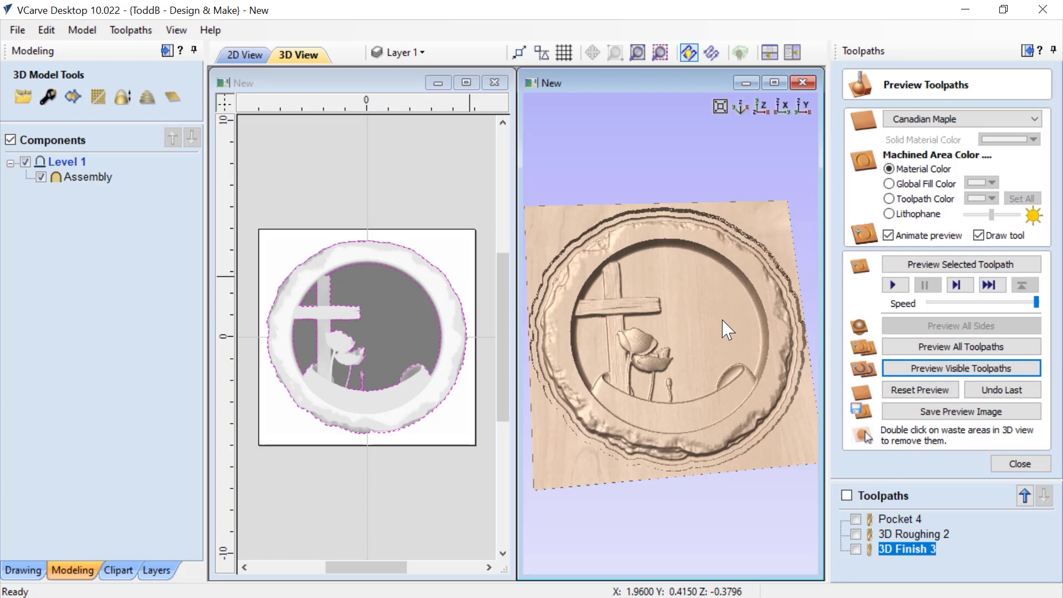
pyautogui.moveTo(727, 330)
pyautogui.mouseDown()
pyautogui.moveTo(705, 356)
pyautogui.moveTo(712, 380)
pyautogui.moveTo(728, 337)
pyautogui.mouseUp()
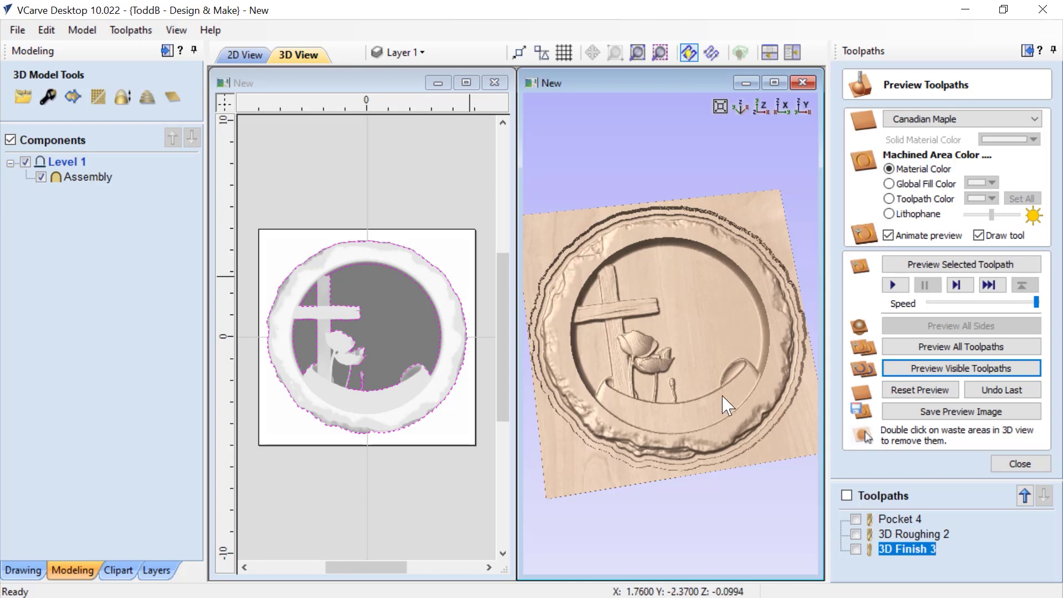
pyautogui.moveTo(714, 381); pyautogui.dragTo(712, 351)
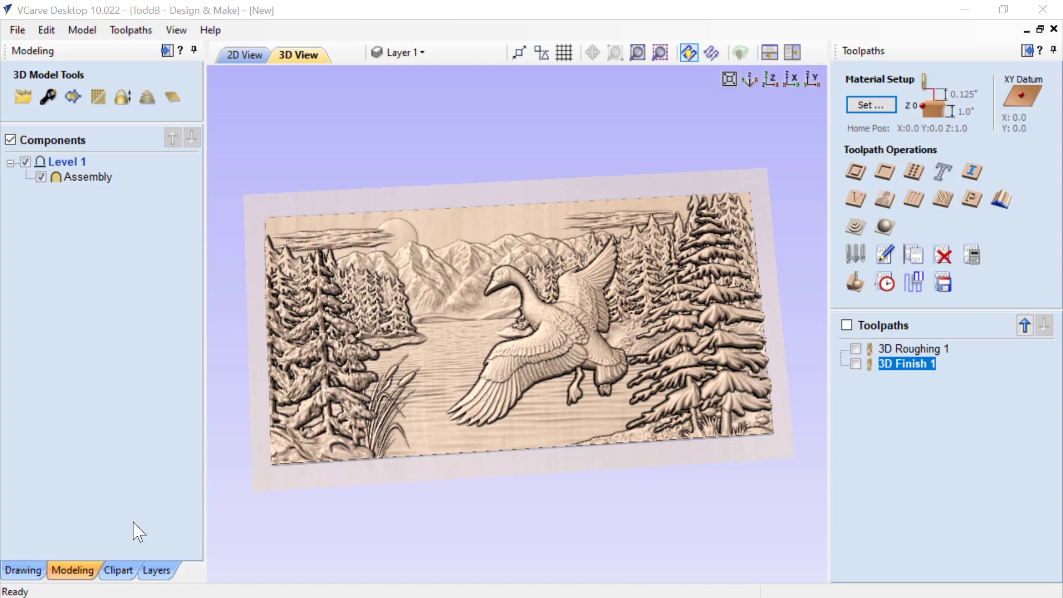
# - View the goose panel from the top with 3D Roughing 1 and 3D Finish 1 made visible
pyautogui.click(117, 570)
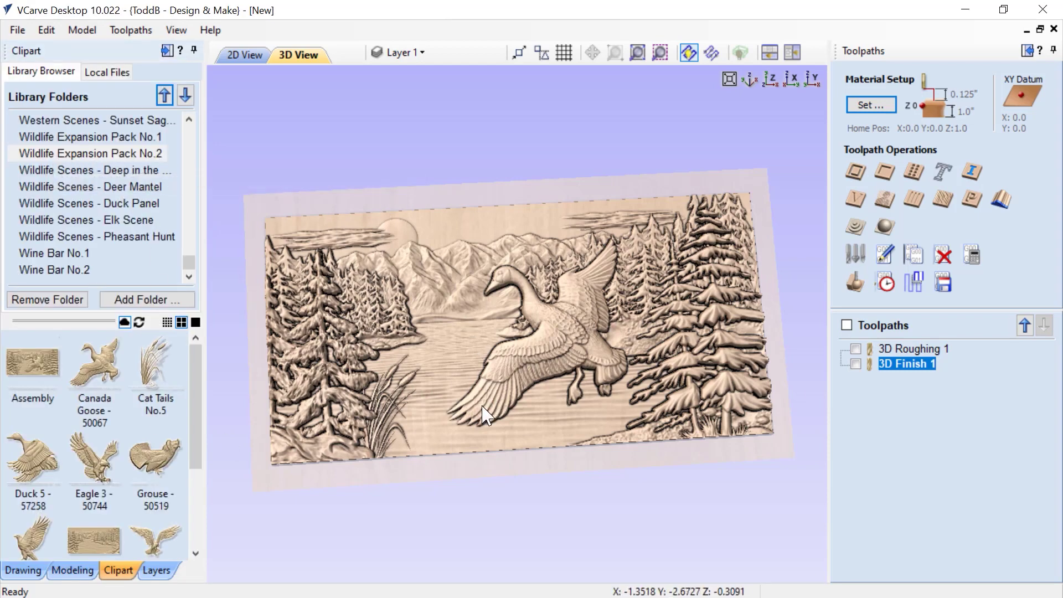
pyautogui.moveTo(457, 424); pyautogui.dragTo(476, 330)
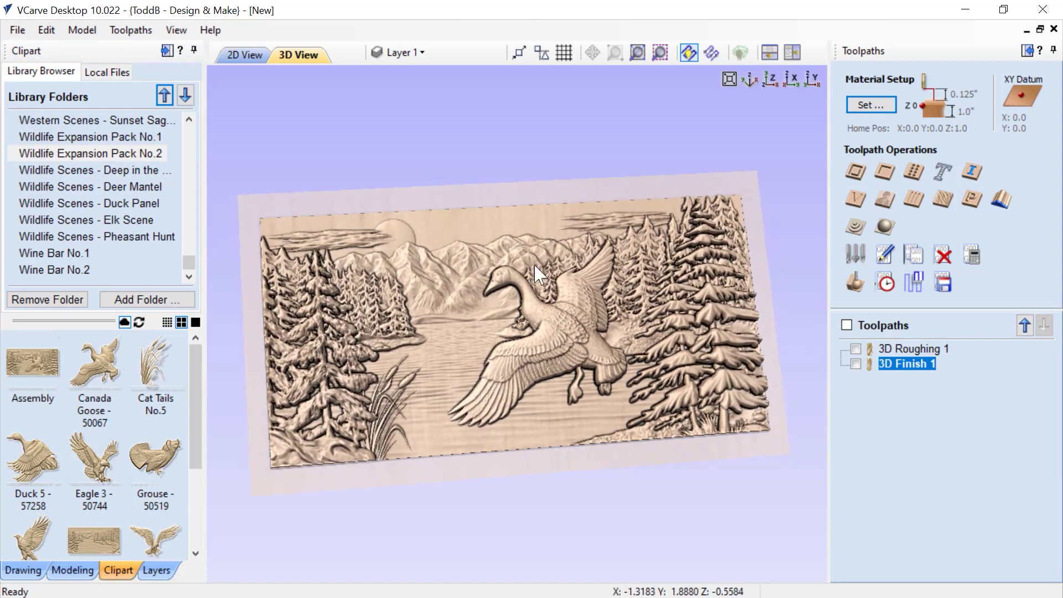
pyautogui.press('1')
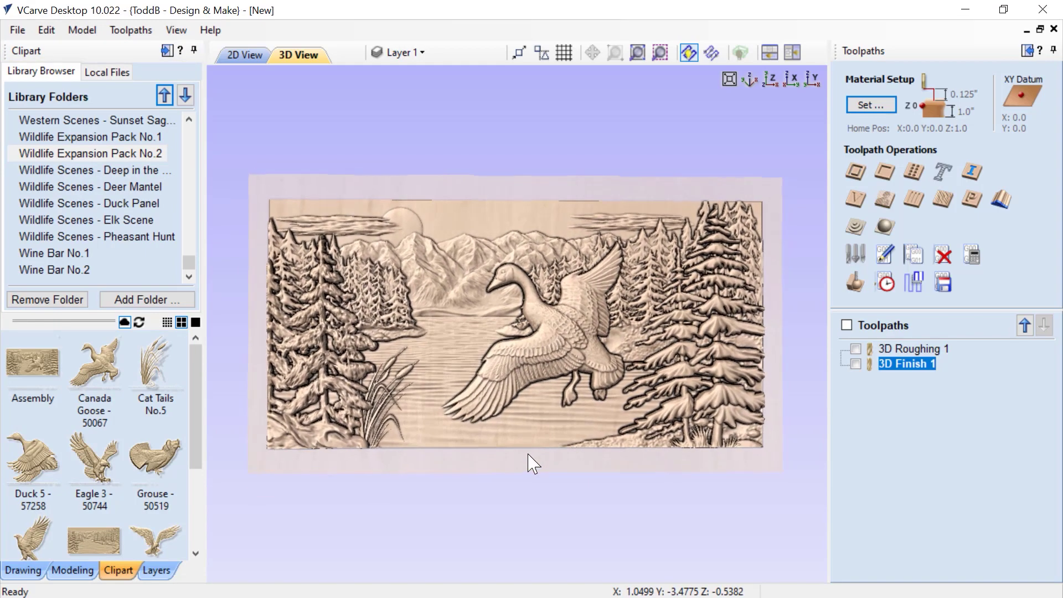
pyautogui.click(770, 80)
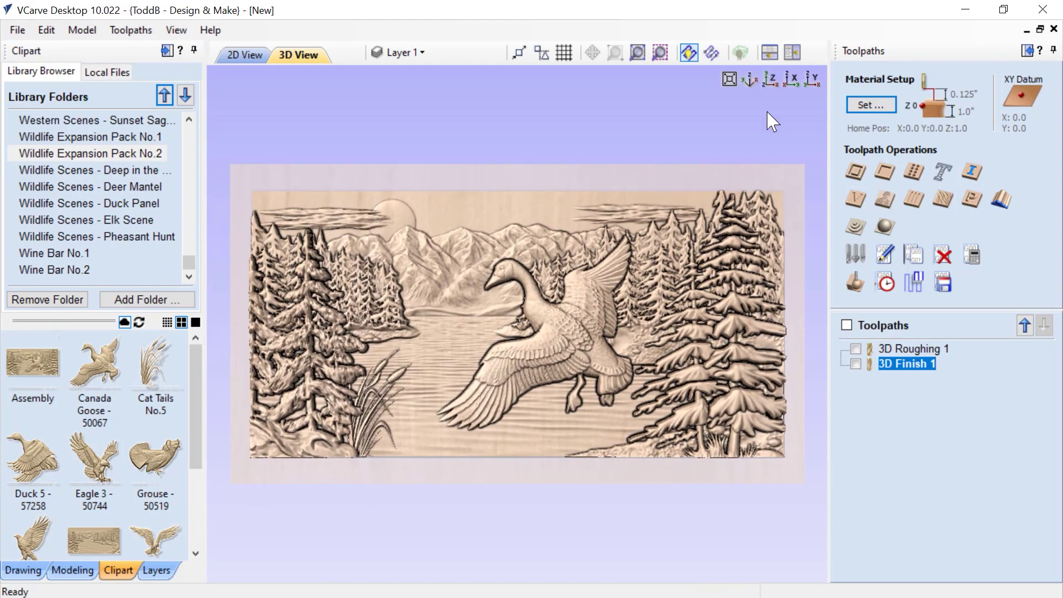
pyautogui.click(856, 349)
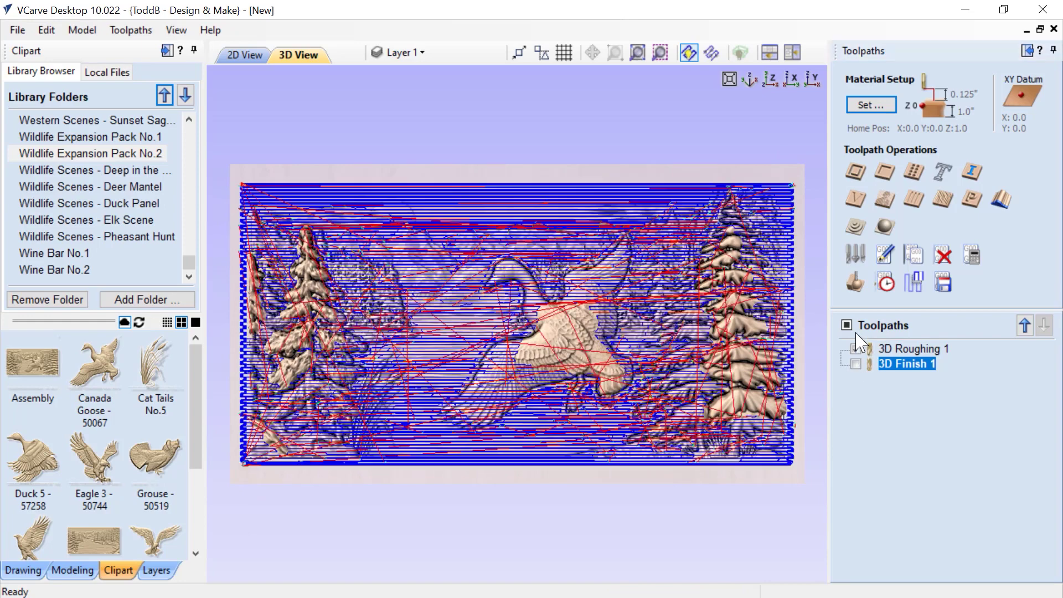
pyautogui.click(856, 364)
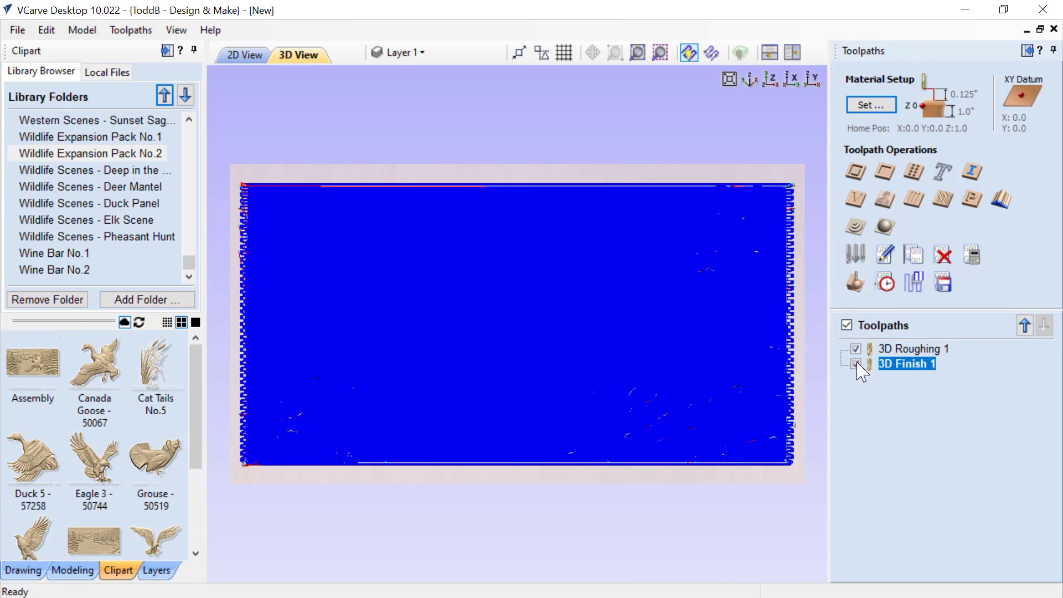
pyautogui.click(855, 291)
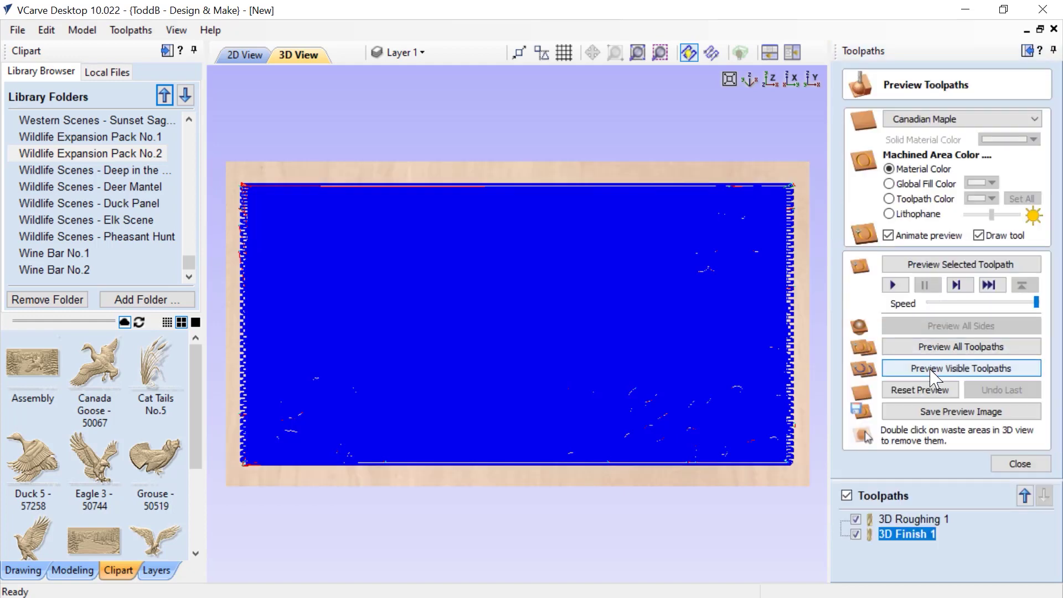
# - Run the preview of both visible goose-panel toolpaths in Canadian Maple
pyautogui.click(931, 373)
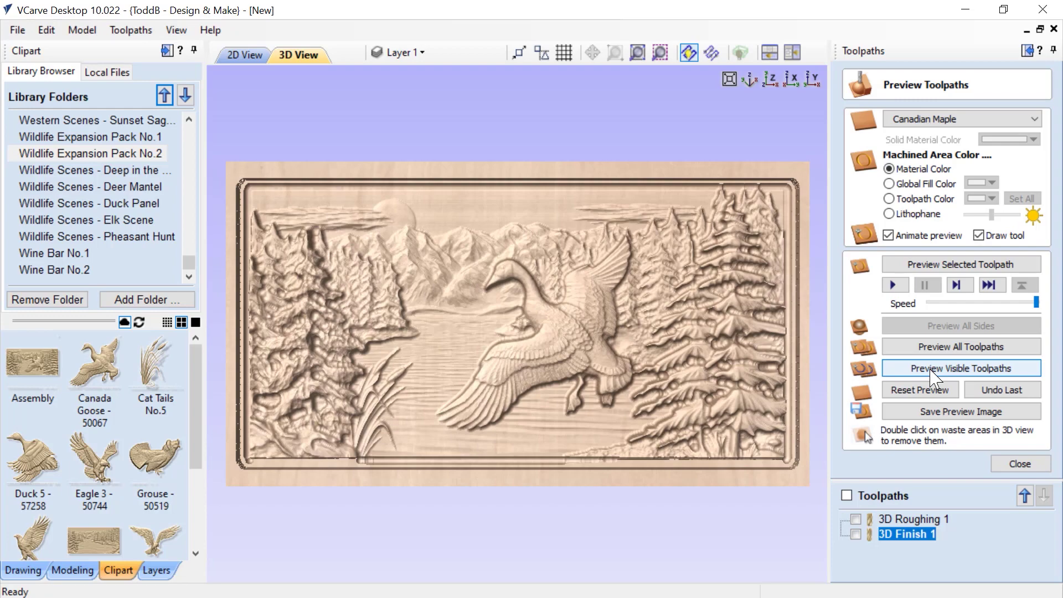
# - Reopen 3D Finish 1, switch to 2D view and import the Canada Goose - 50067 clipart
pyautogui.click(1021, 464)
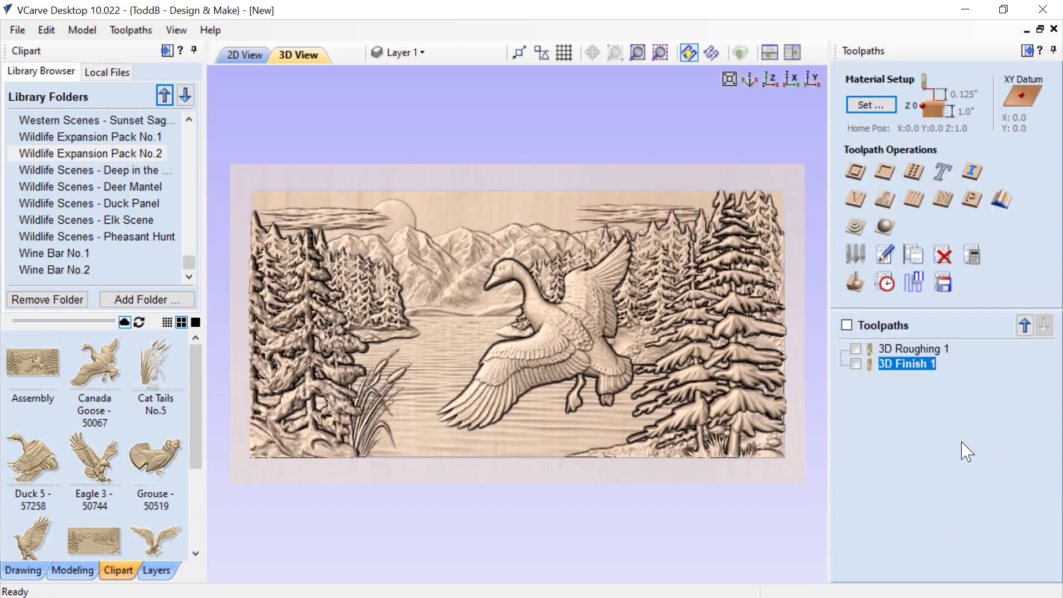
pyautogui.doubleClick(908, 364)
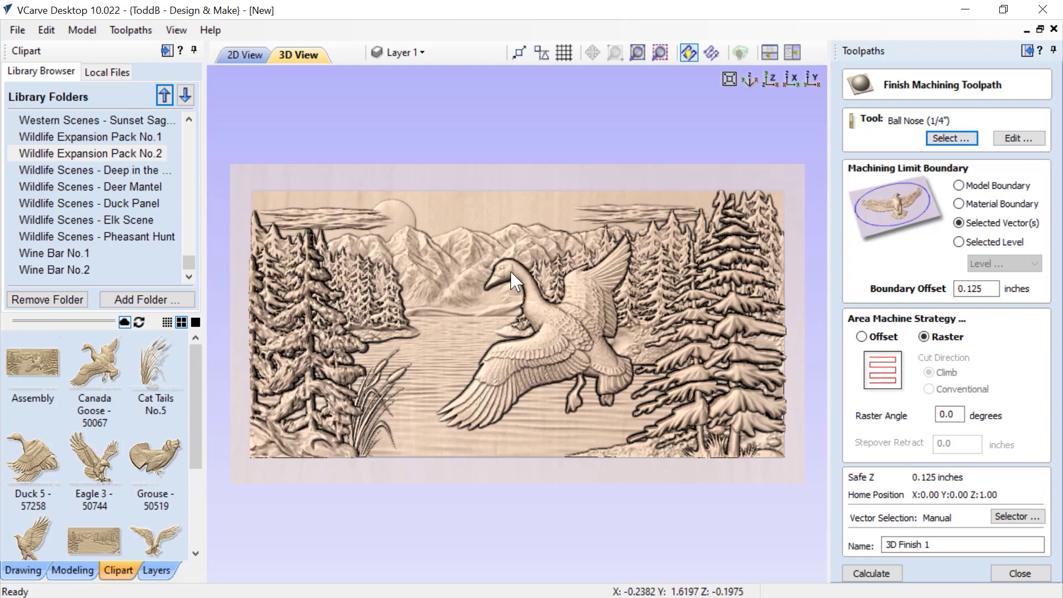
pyautogui.click(249, 55)
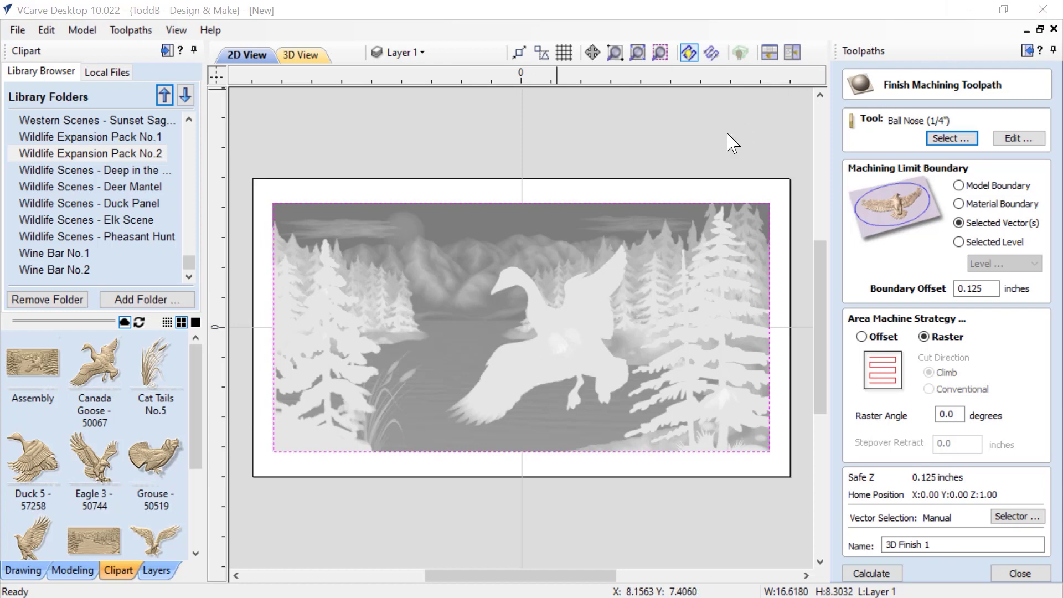
pyautogui.doubleClick(105, 366)
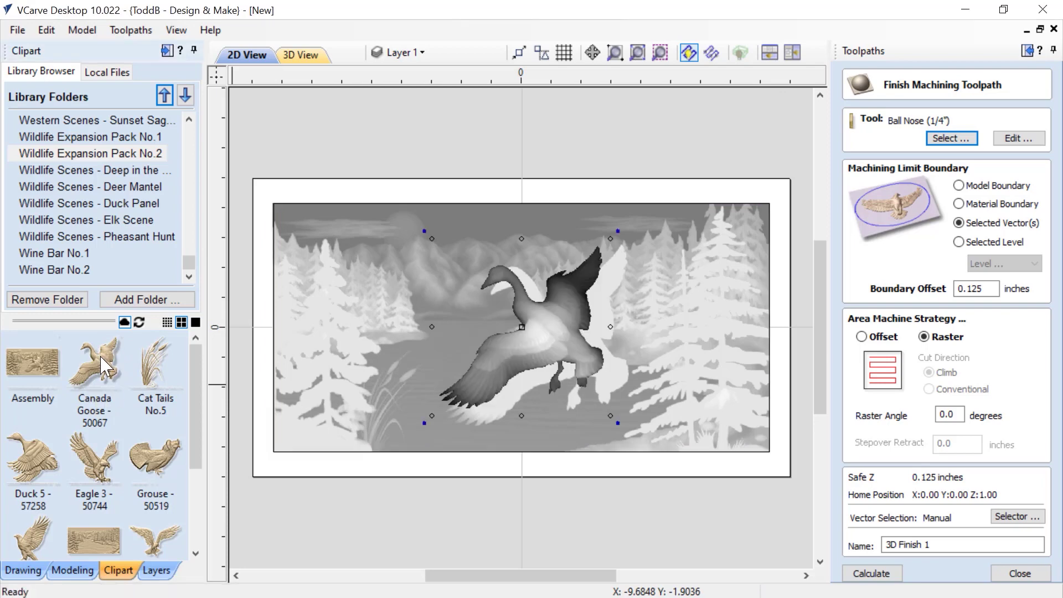
# - Enlarge the Canada Goose clipart to about 6.5 inches and align it over the relief goose
pyautogui.moveTo(618, 231)
pyautogui.mouseDown()
pyautogui.moveTo(635, 230)
pyautogui.moveTo(629, 237)
pyautogui.mouseUp()
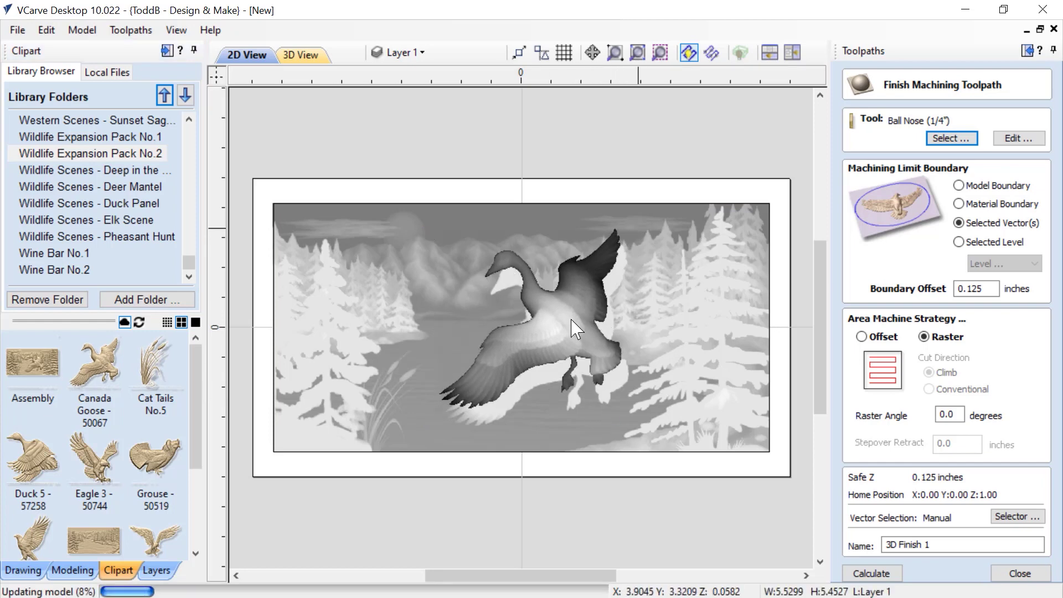
pyautogui.moveTo(577, 330); pyautogui.dragTo(576, 339)
pyautogui.moveTo(633, 238); pyautogui.dragTo(638, 229)
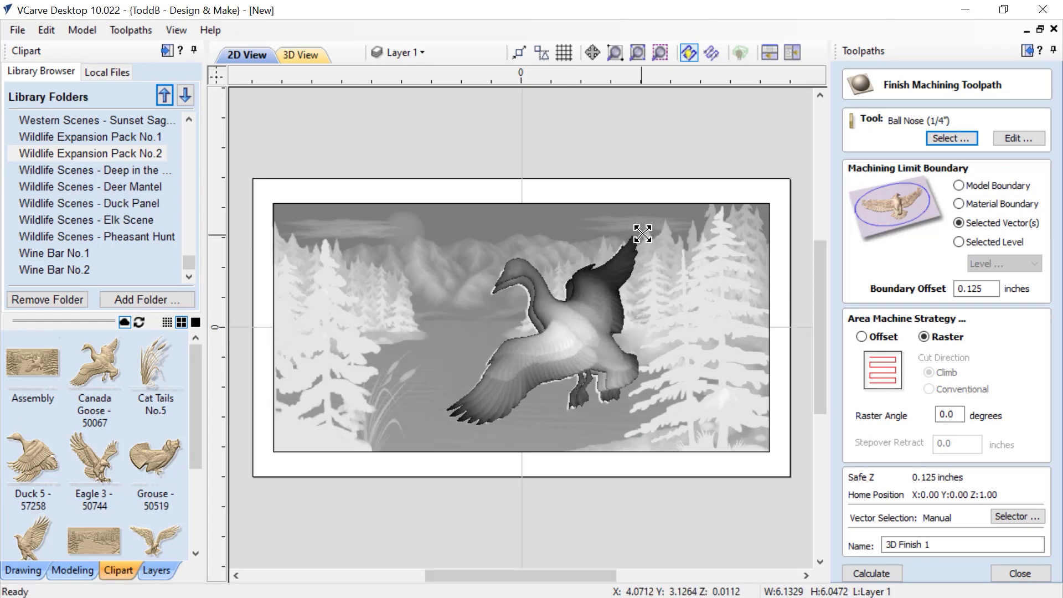
pyautogui.moveTo(566, 329); pyautogui.dragTo(556, 329)
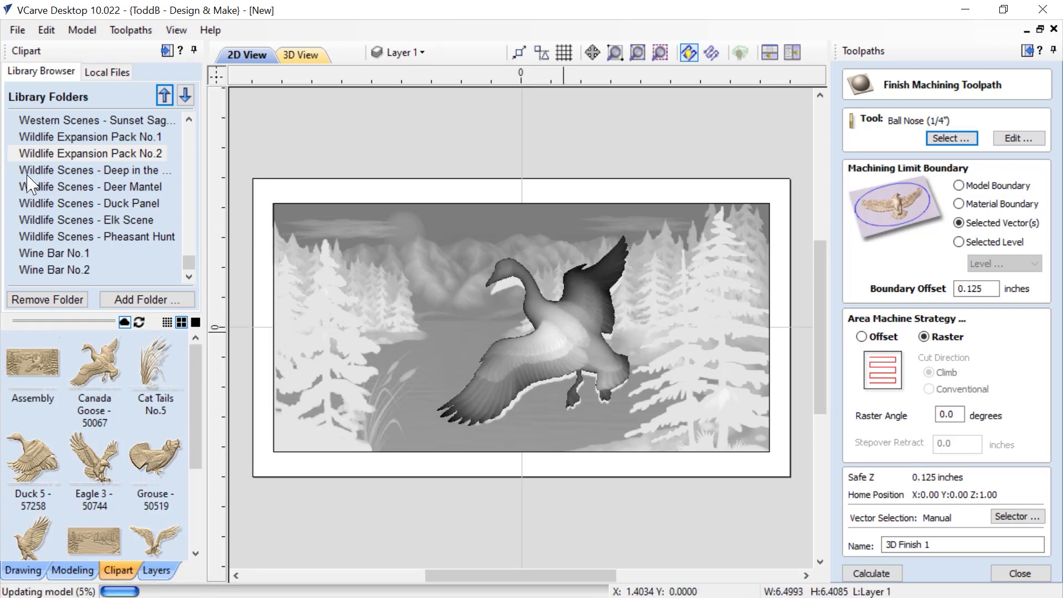
pyautogui.click(69, 570)
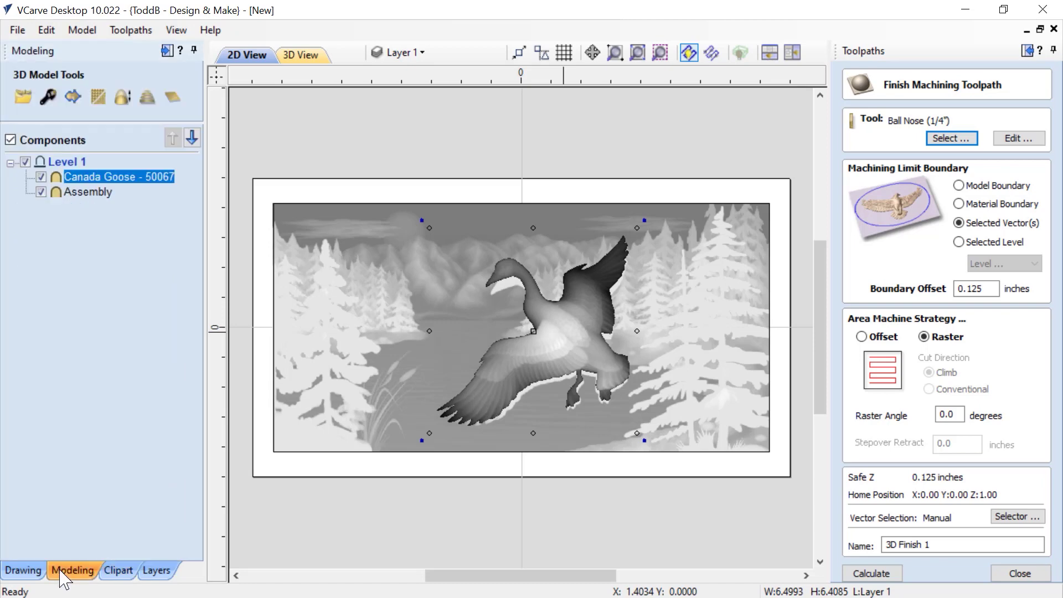
# - Create a vector boundary around the goose clipart, delete the clipart and select the outline
pyautogui.click(72, 97)
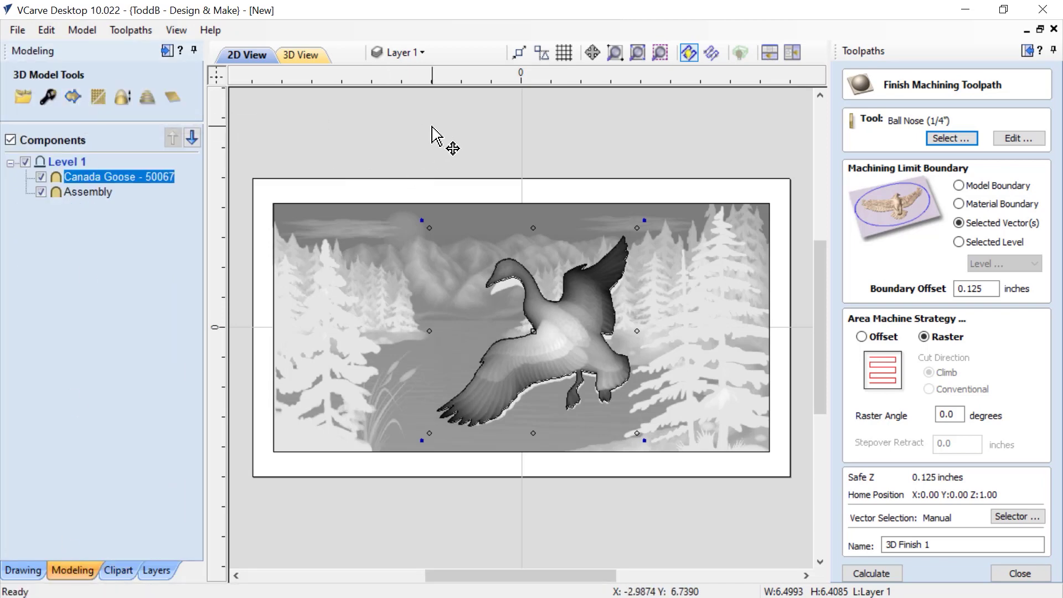
pyautogui.click(590, 309)
pyautogui.press('Delete')
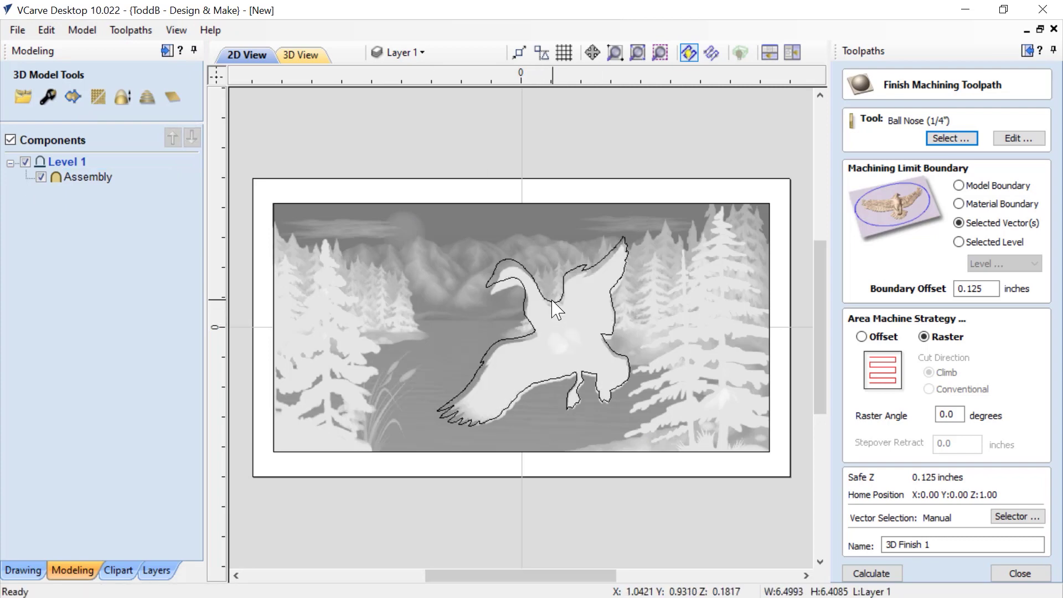
pyautogui.click(561, 320)
# - Rescale the goose outline from its corner handles to fit the carved goose
pyautogui.scroll(4, 557, 314)
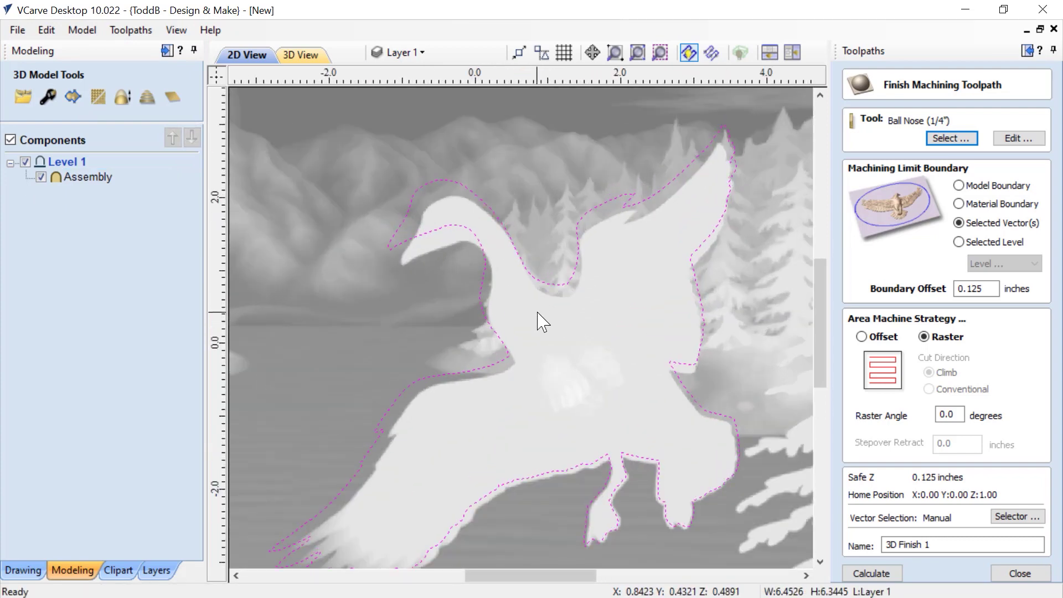
pyautogui.scroll(-3, 593, 310)
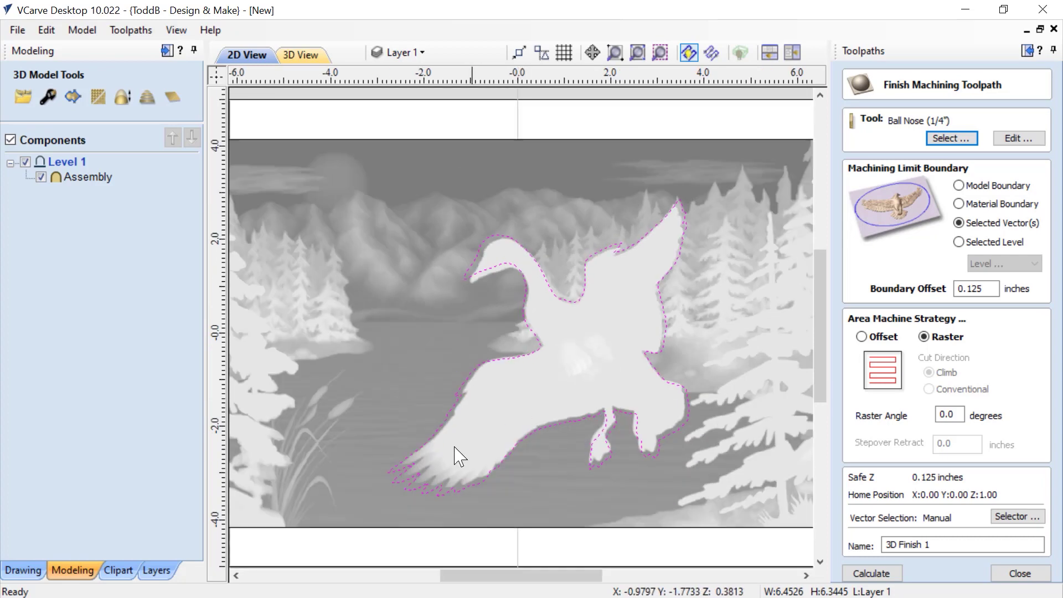
pyautogui.click(421, 486)
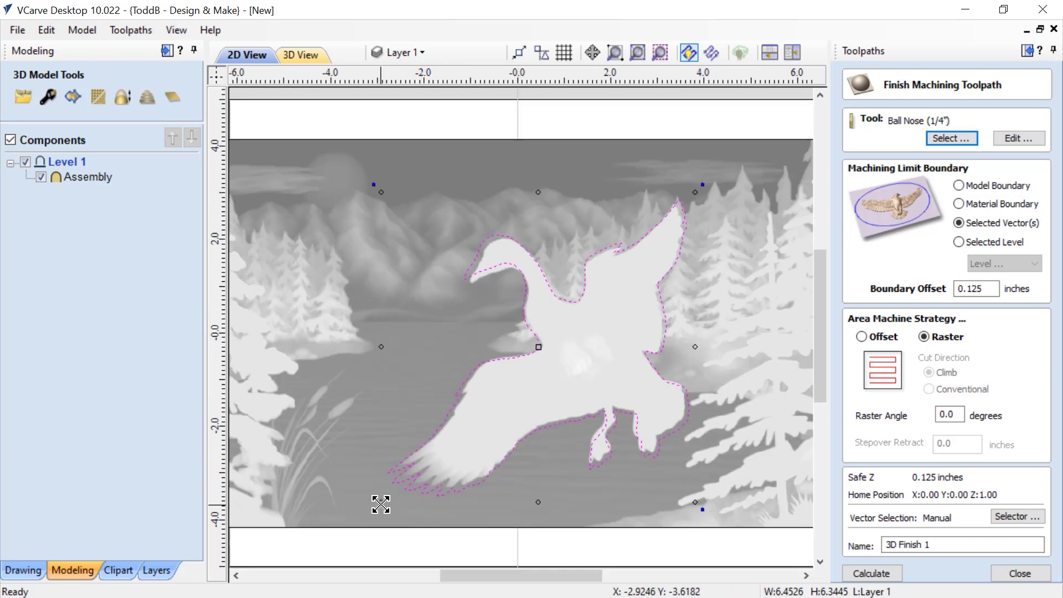
pyautogui.moveTo(381, 504)
pyautogui.mouseDown()
pyautogui.moveTo(396, 489)
pyautogui.moveTo(389, 496)
pyautogui.mouseUp()
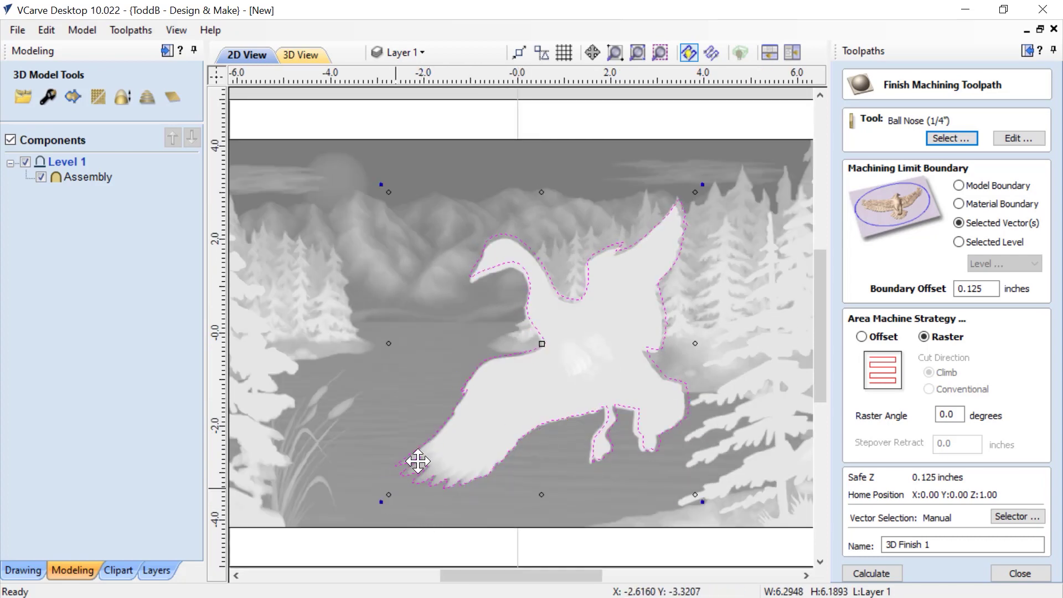
pyautogui.moveTo(695, 192); pyautogui.dragTo(688, 202)
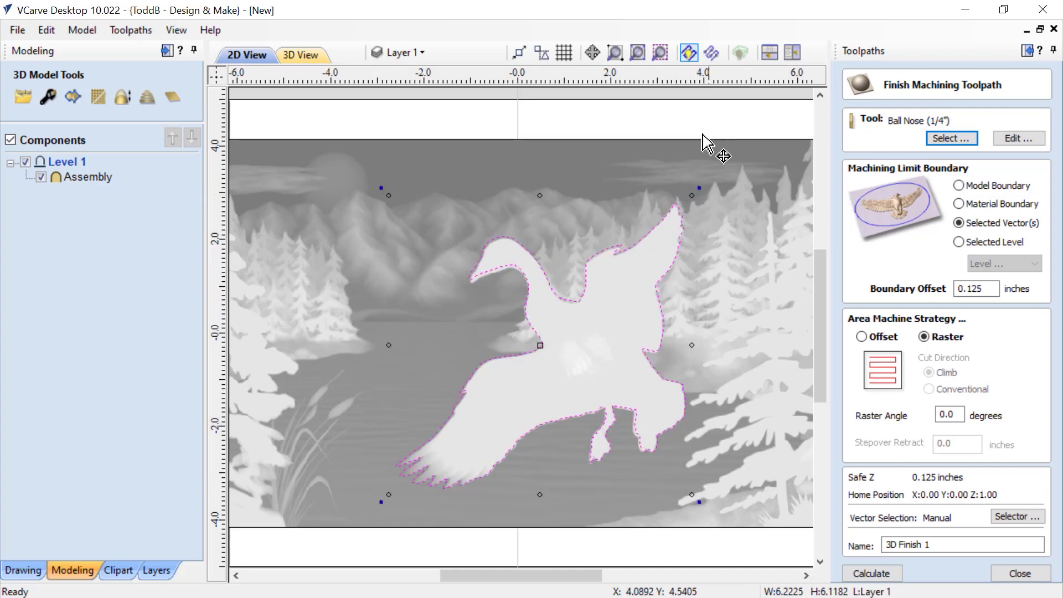
pyautogui.moveTo(694, 196); pyautogui.dragTo(682, 204)
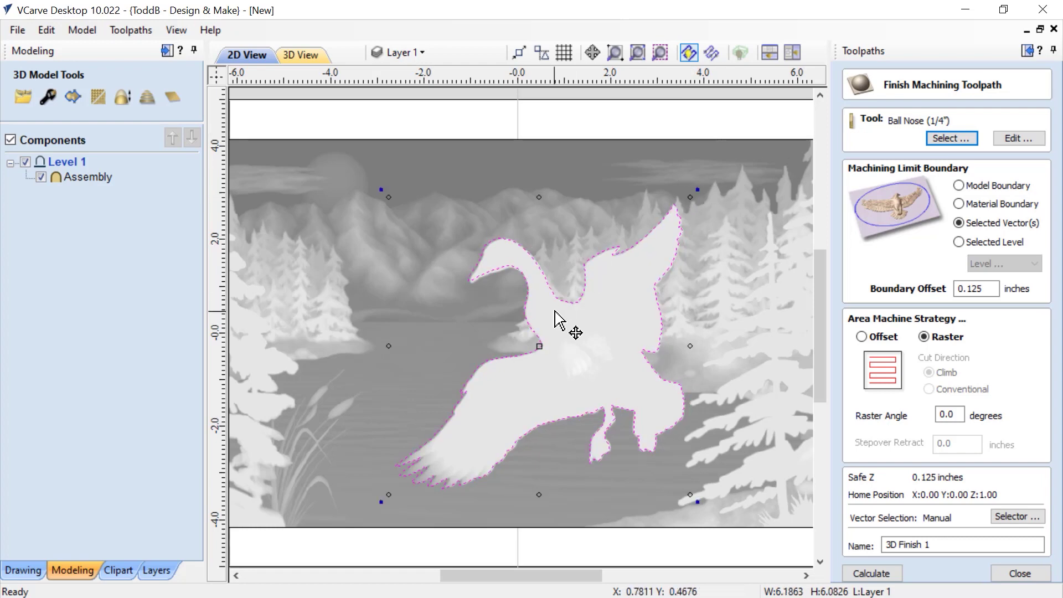
# - Fine-tune the goose outline to about 6.1 inches and close the 3D Finish 1 settings
pyautogui.scroll(3, 539, 308)
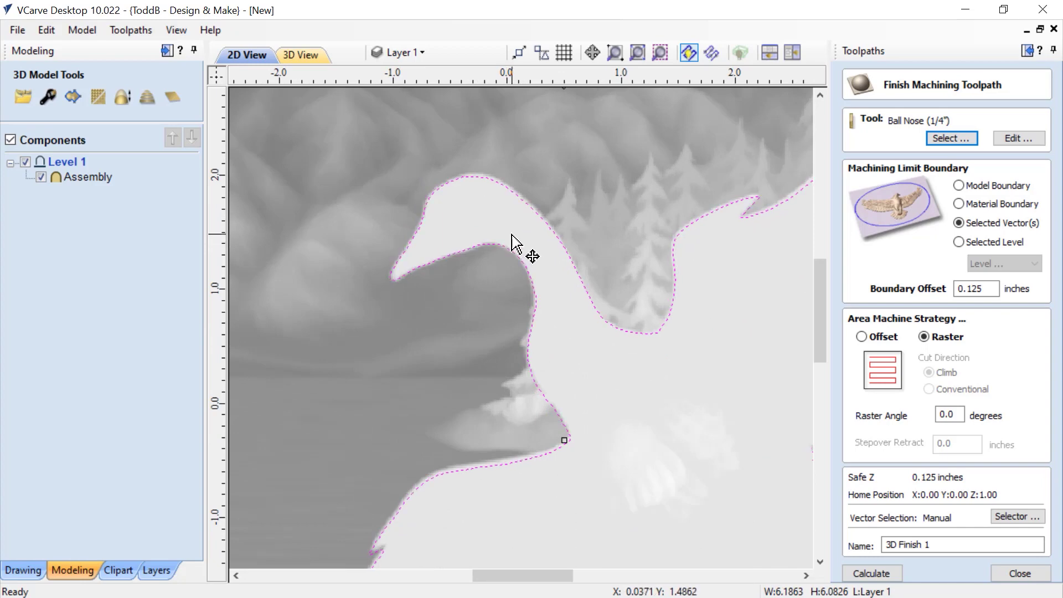
pyautogui.scroll(1, 511, 233)
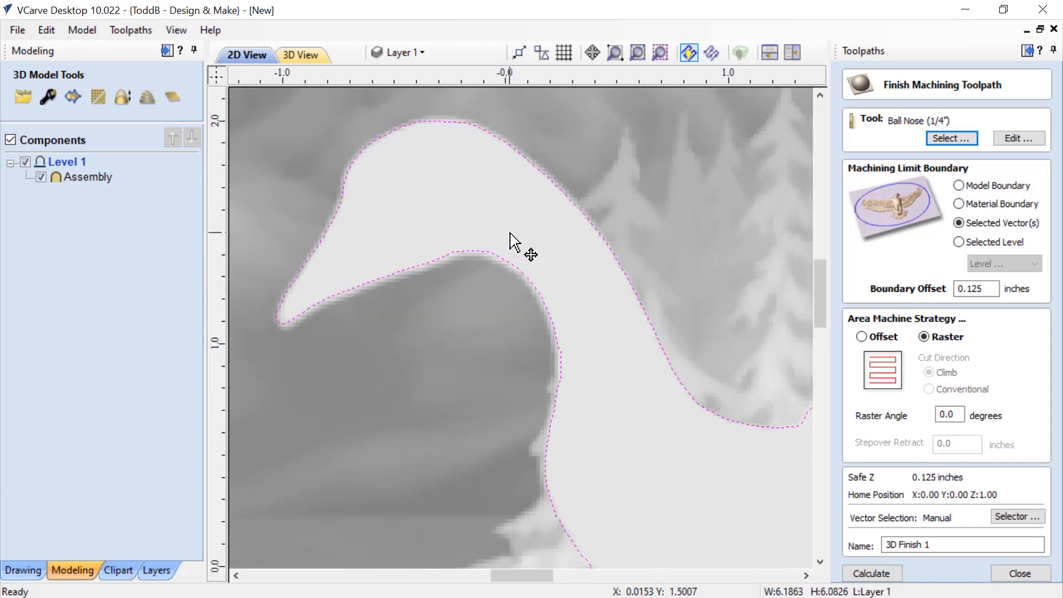
pyautogui.scroll(-4, 510, 233)
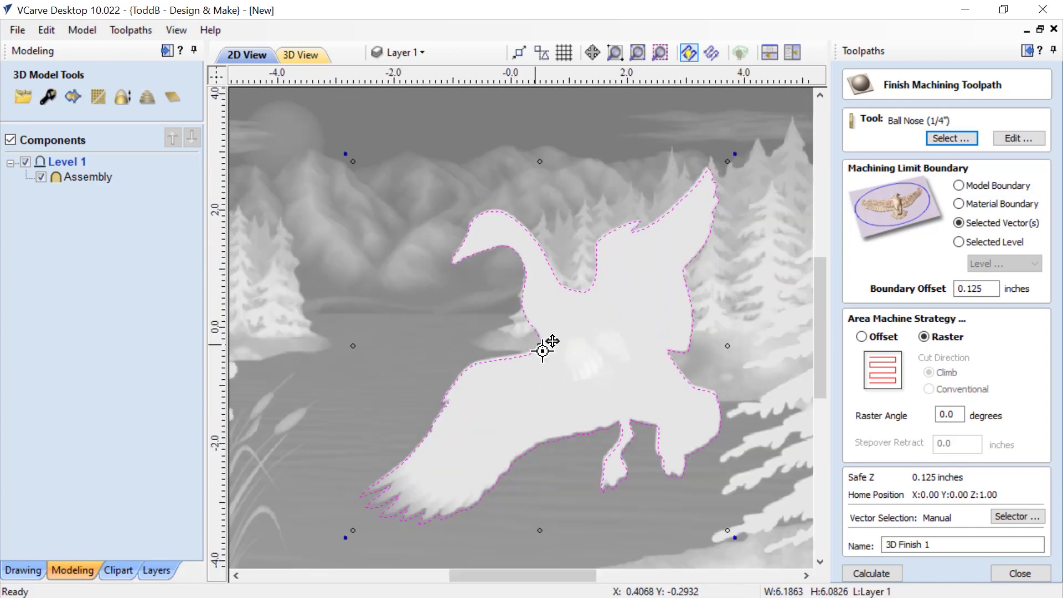
pyautogui.scroll(2, 471, 440)
pyautogui.scroll(-3, 559, 434)
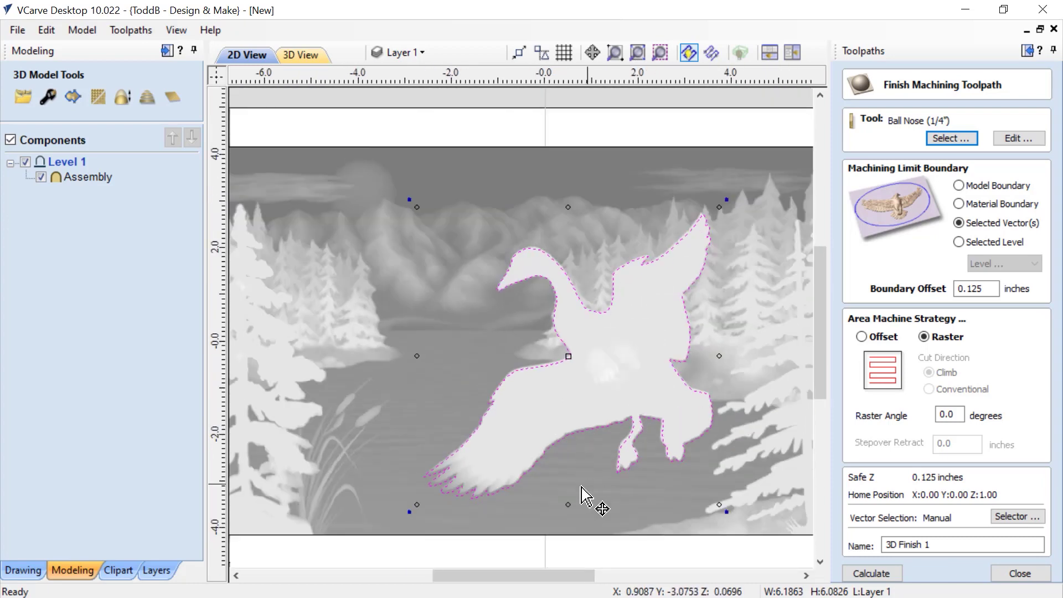
pyautogui.moveTo(417, 503); pyautogui.dragTo(416, 493)
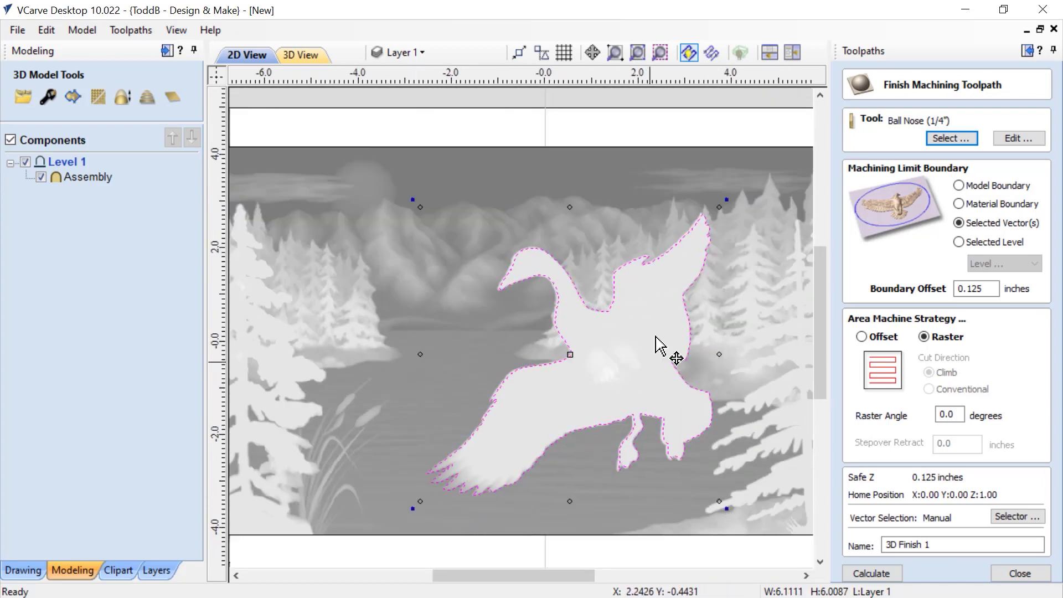
pyautogui.scroll(2, 613, 332)
pyautogui.scroll(2, 581, 297)
pyautogui.scroll(1, 554, 223)
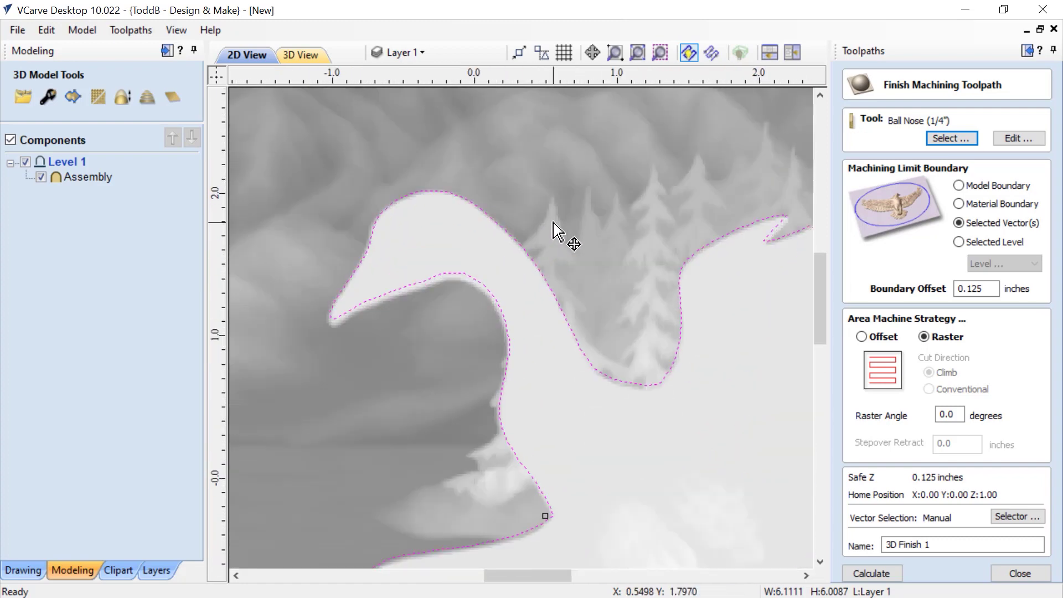
pyautogui.scroll(-4, 565, 260)
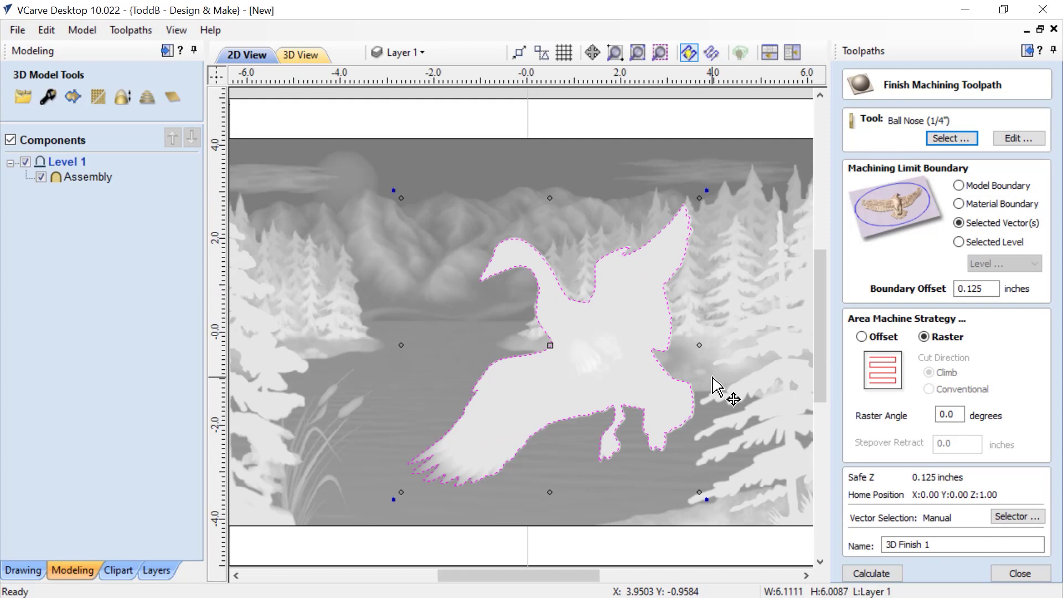
pyautogui.click(1022, 574)
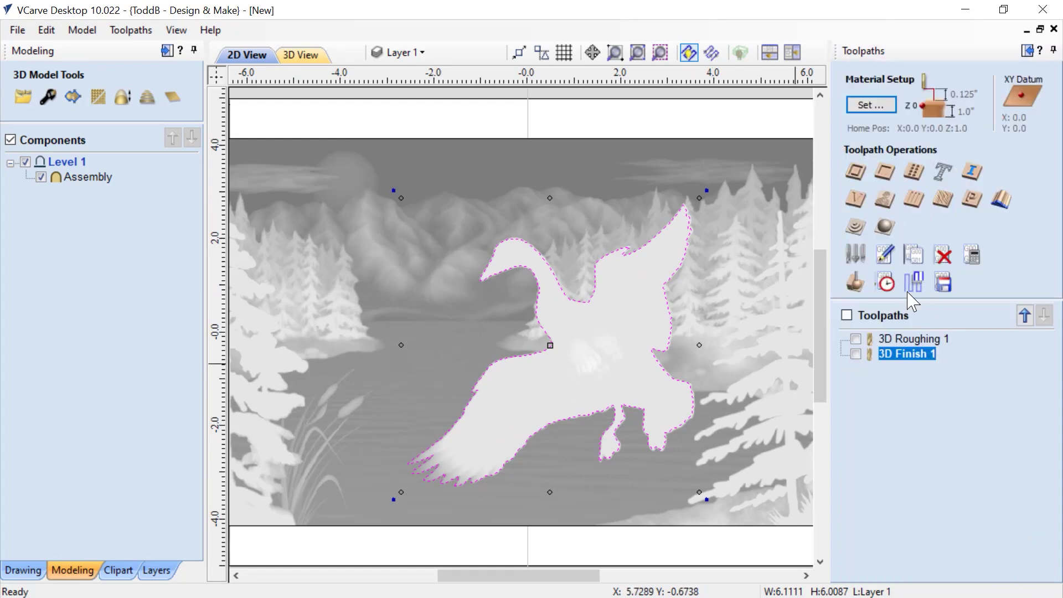
# - Calculate a 3D finishing toolpath using the 1/8" ball nose with boundary offset 0 around the goose
pyautogui.click(885, 226)
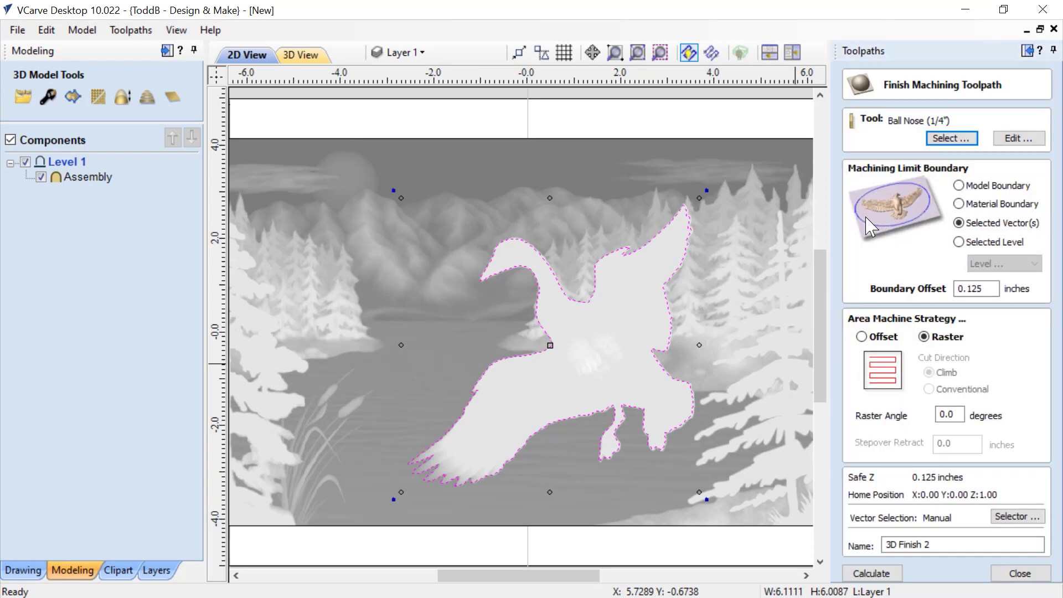
pyautogui.click(948, 140)
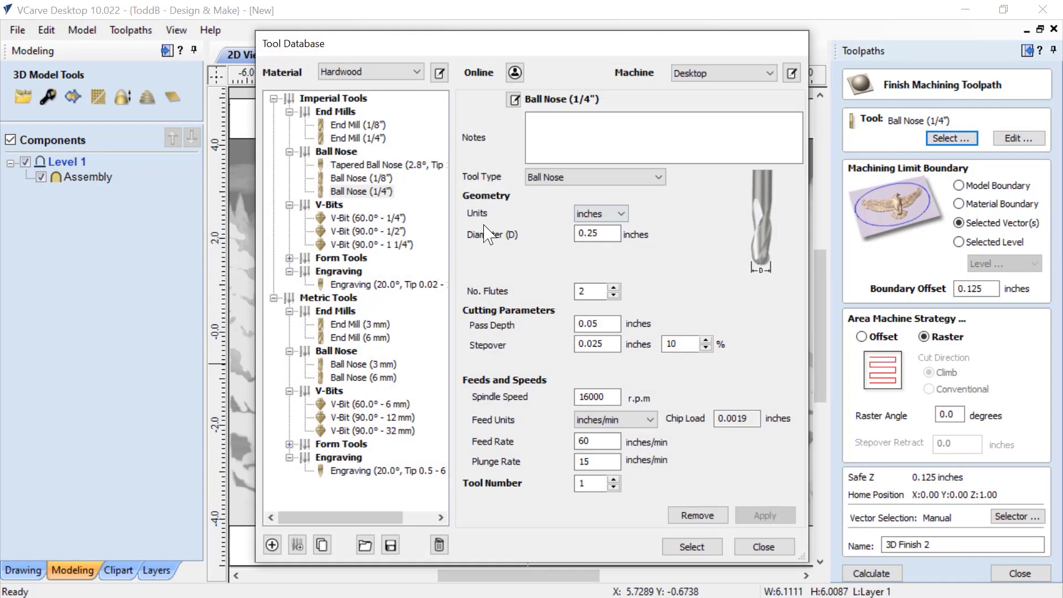
pyautogui.click(361, 178)
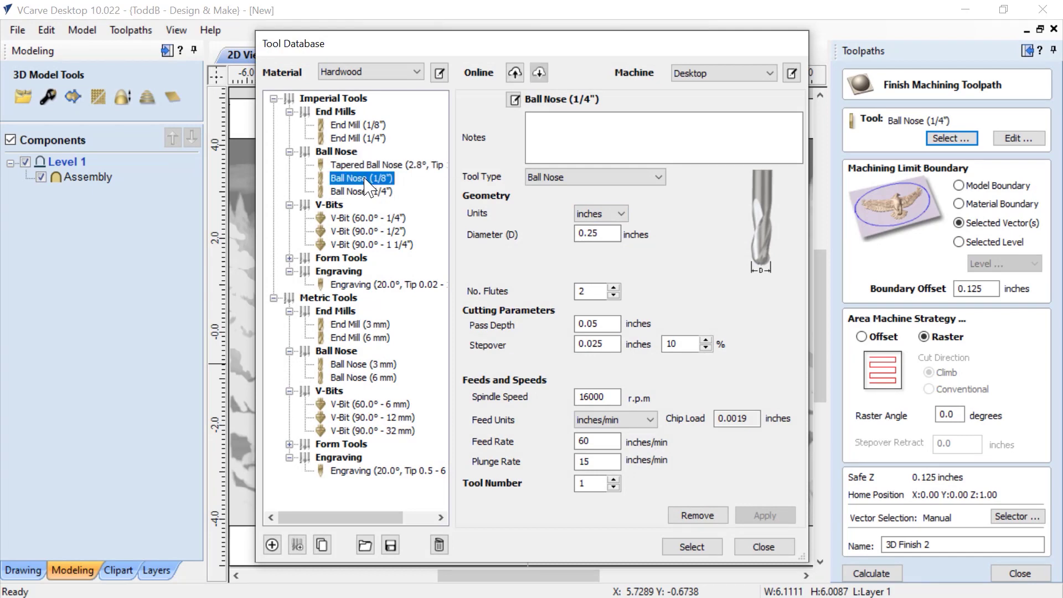
pyautogui.click(692, 546)
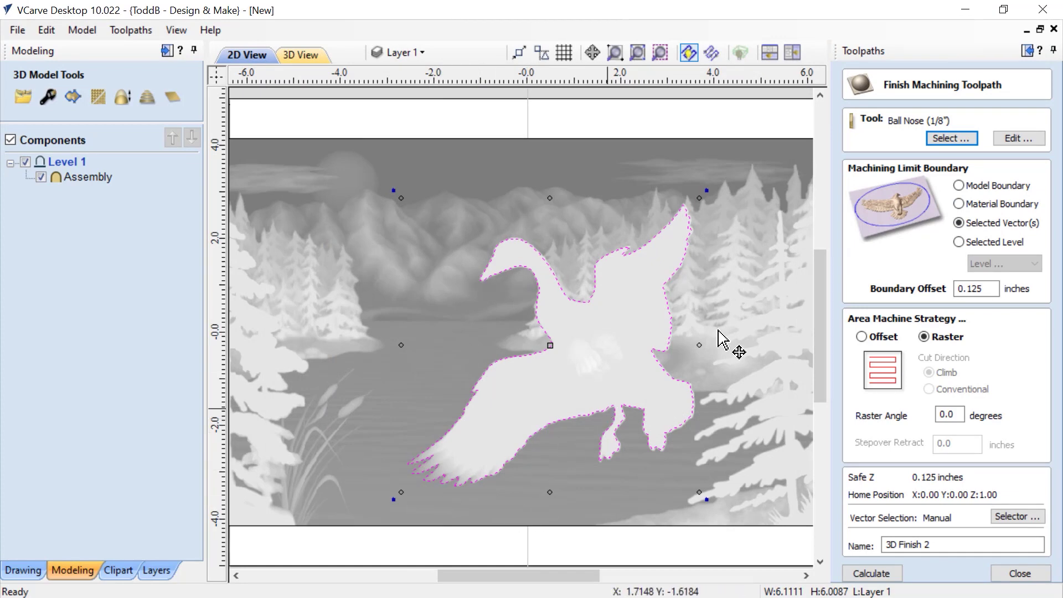
pyautogui.moveTo(993, 290); pyautogui.dragTo(913, 288)
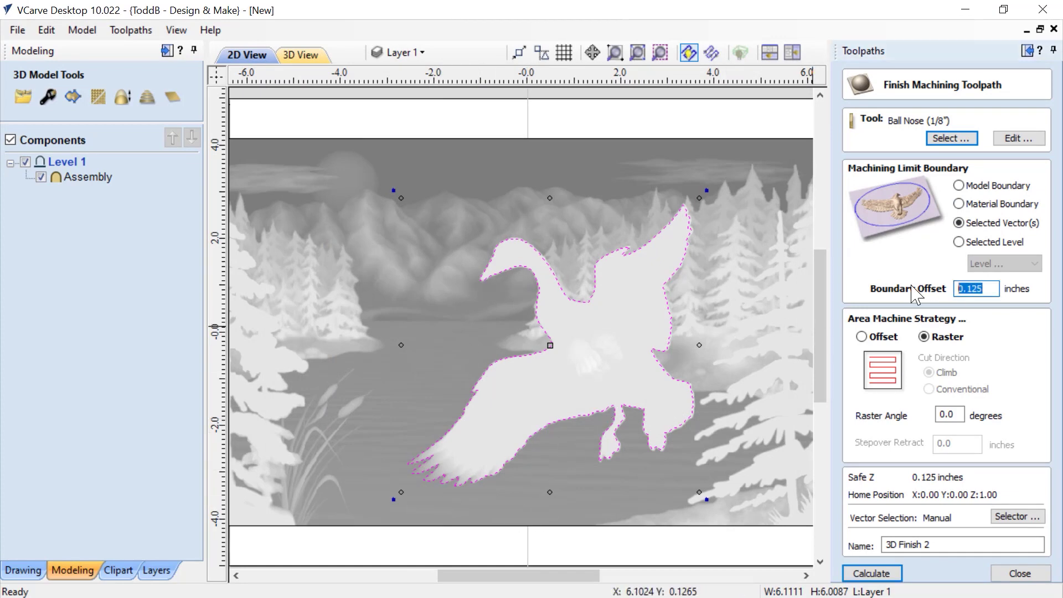
pyautogui.click(872, 574)
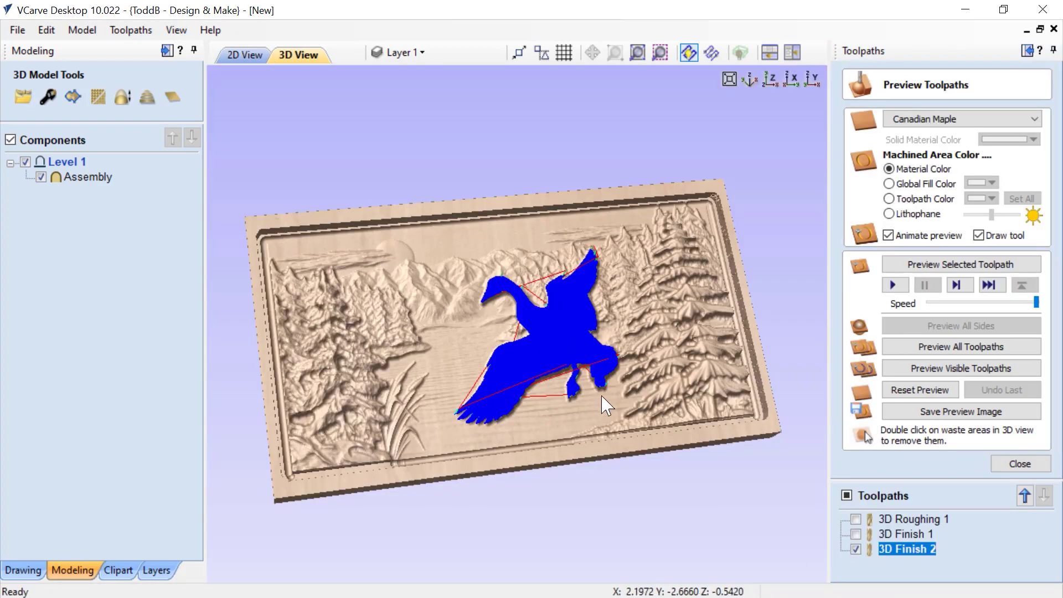
# - Simulate the 3D Finish 2 pass and orbit to inspect the carved goose panel
pyautogui.scroll(6, 602, 397)
pyautogui.scroll(-4, 636, 474)
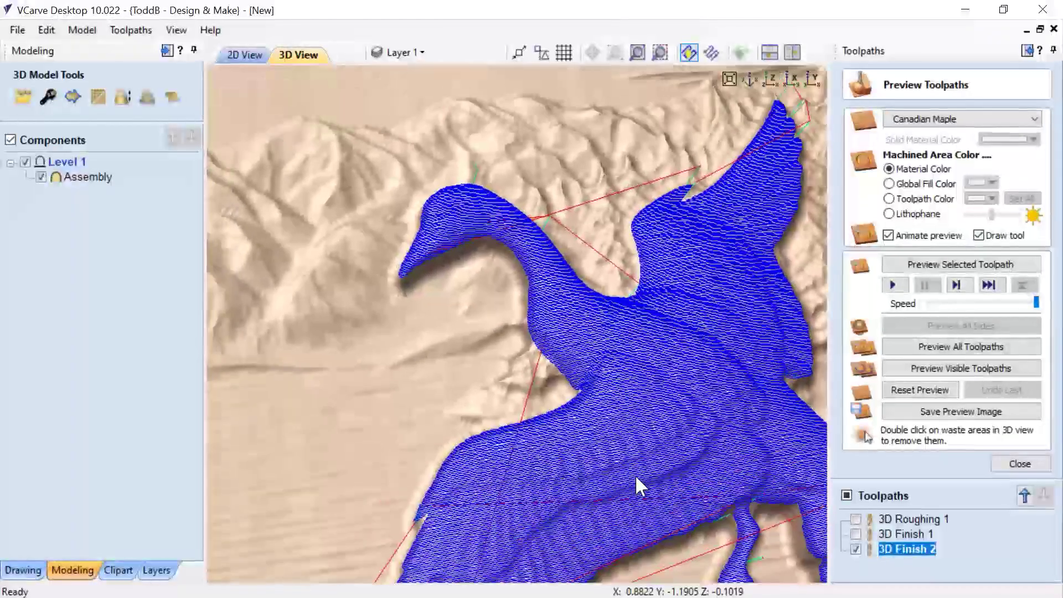
pyautogui.scroll(2, 633, 463)
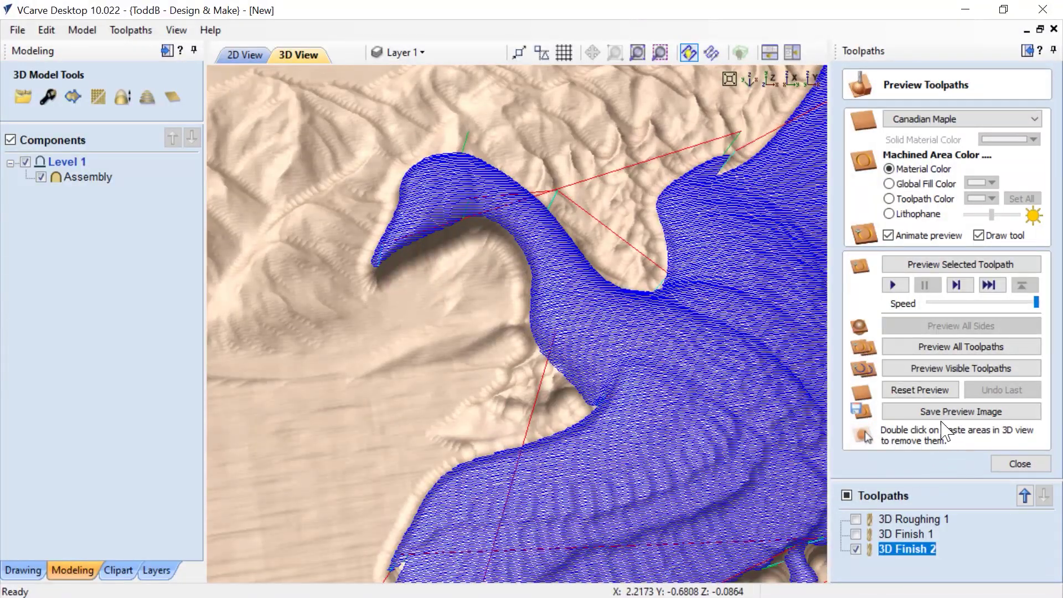
pyautogui.click(934, 370)
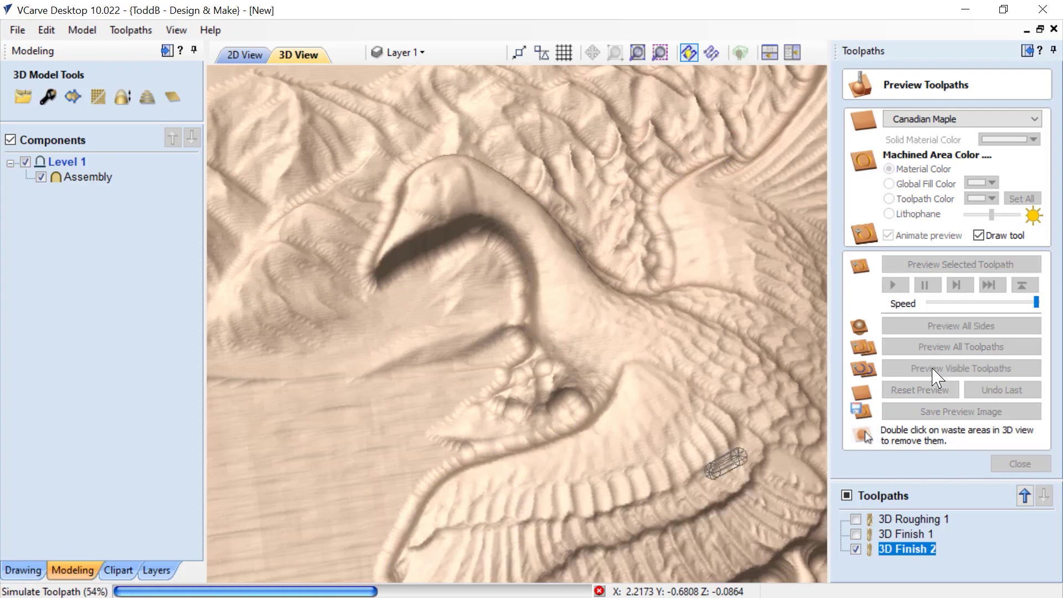
pyautogui.scroll(-2, 714, 360)
pyautogui.scroll(2, 481, 175)
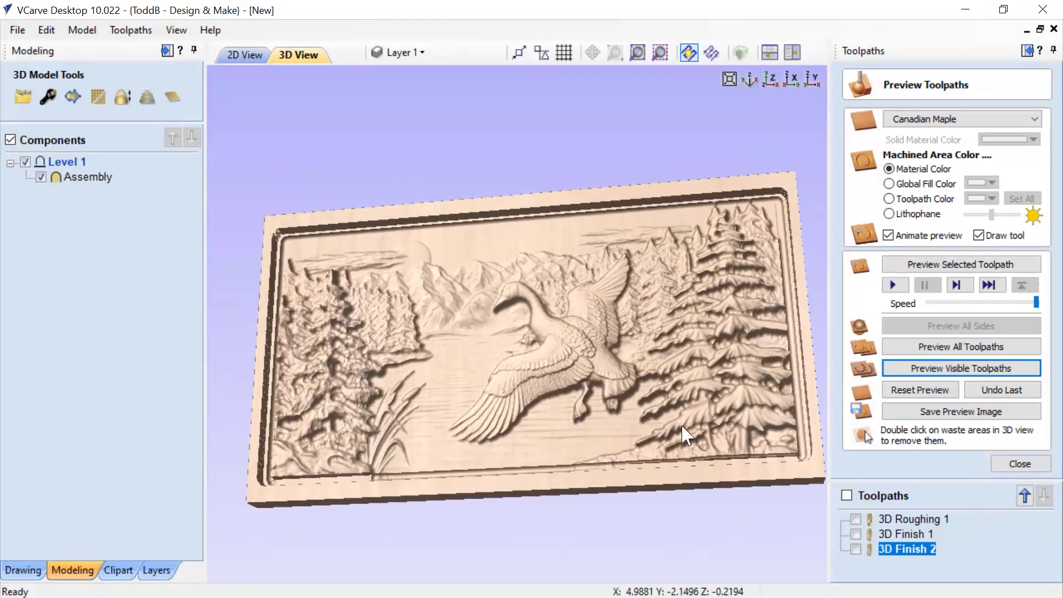
pyautogui.moveTo(687, 435); pyautogui.dragTo(558, 394)
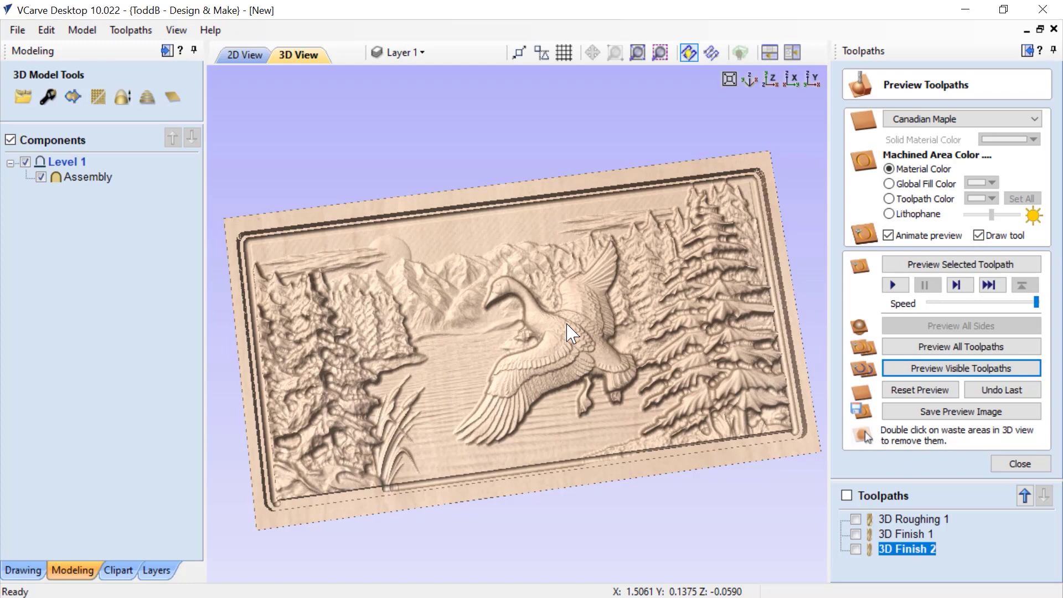
# - Inspect the goose panel from a few angles, then open the Clipart library for the coffee sign
pyautogui.moveTo(550, 359); pyautogui.dragTo(547, 358)
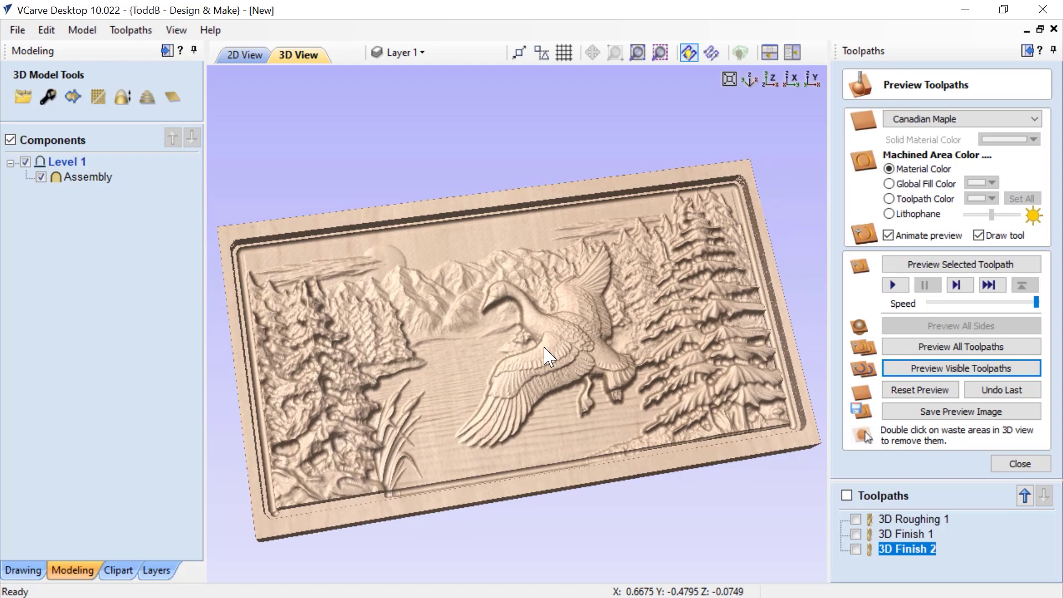
pyautogui.moveTo(555, 375); pyautogui.dragTo(549, 361)
pyautogui.scroll(3, 557, 379)
pyautogui.click(119, 570)
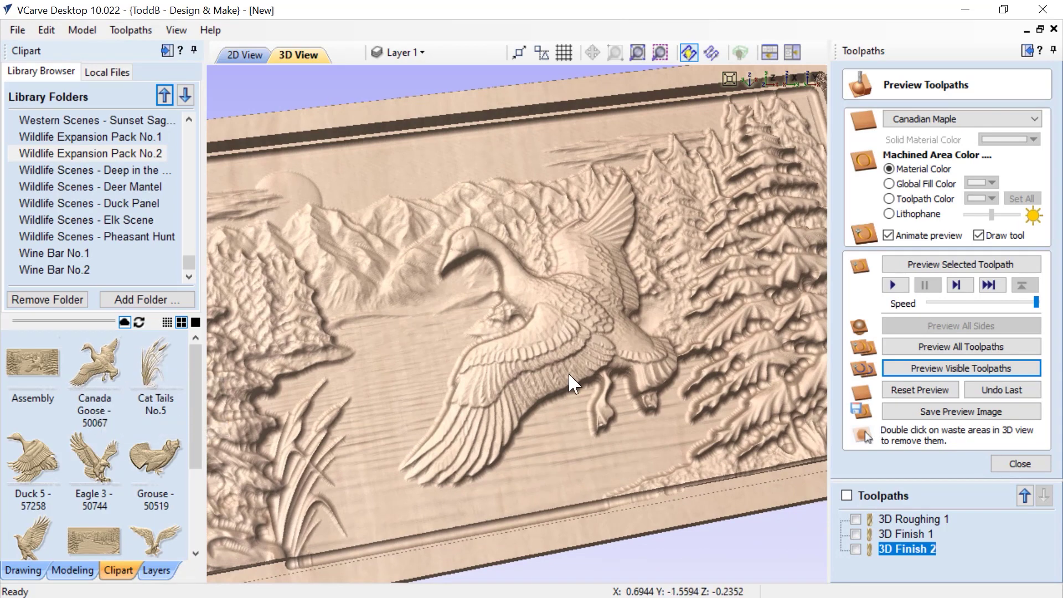
pyautogui.scroll(-5, 571, 382)
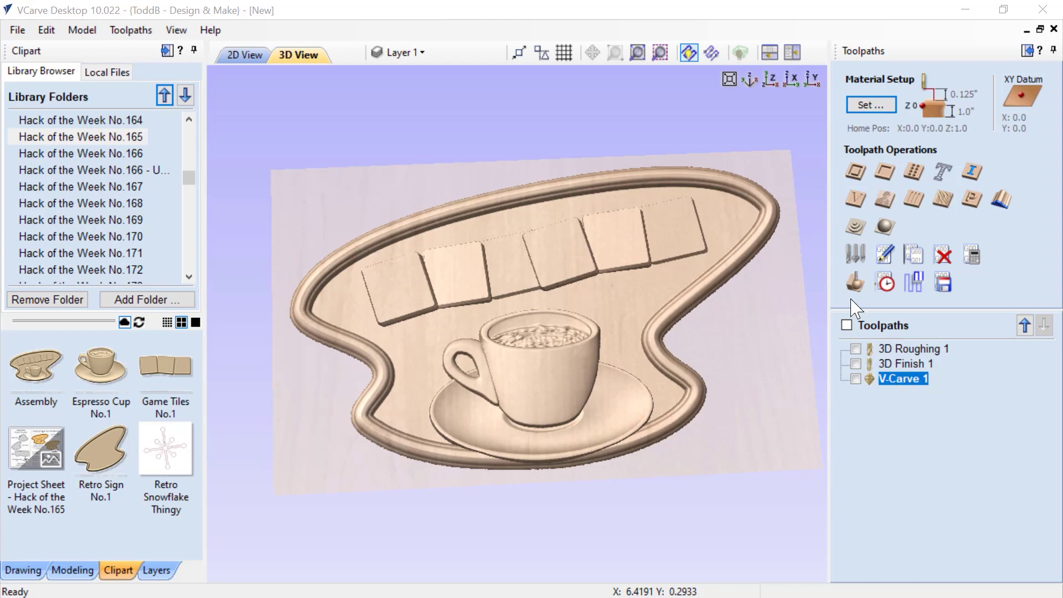
pyautogui.click(856, 283)
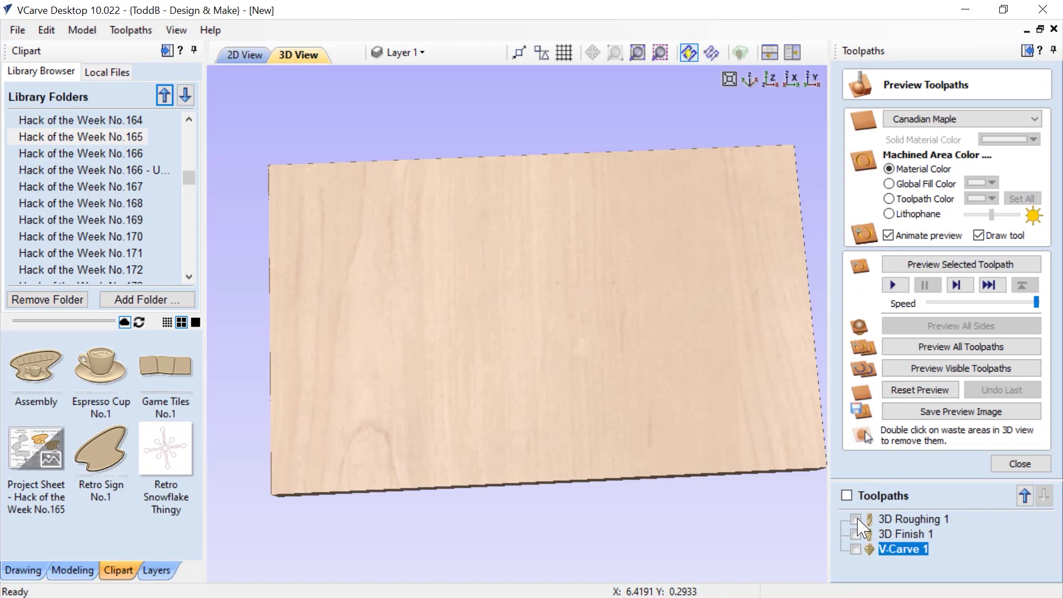
# - Simulate 3D Roughing 1, 3D Finish 1 and V-Carve 1 in turn on the coffee sign
pyautogui.click(856, 519)
pyautogui.click(938, 370)
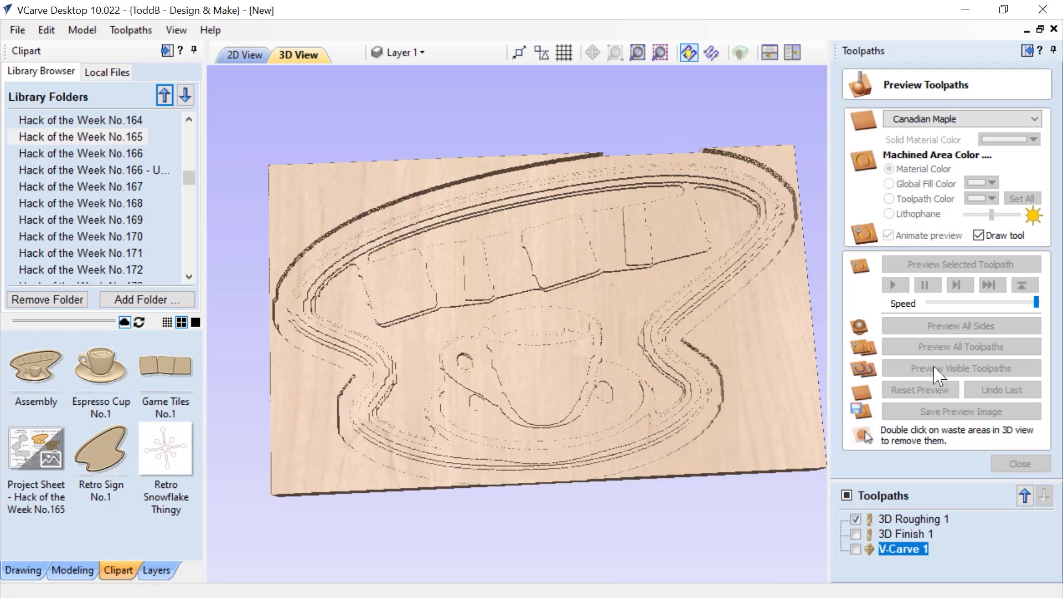
pyautogui.click(857, 534)
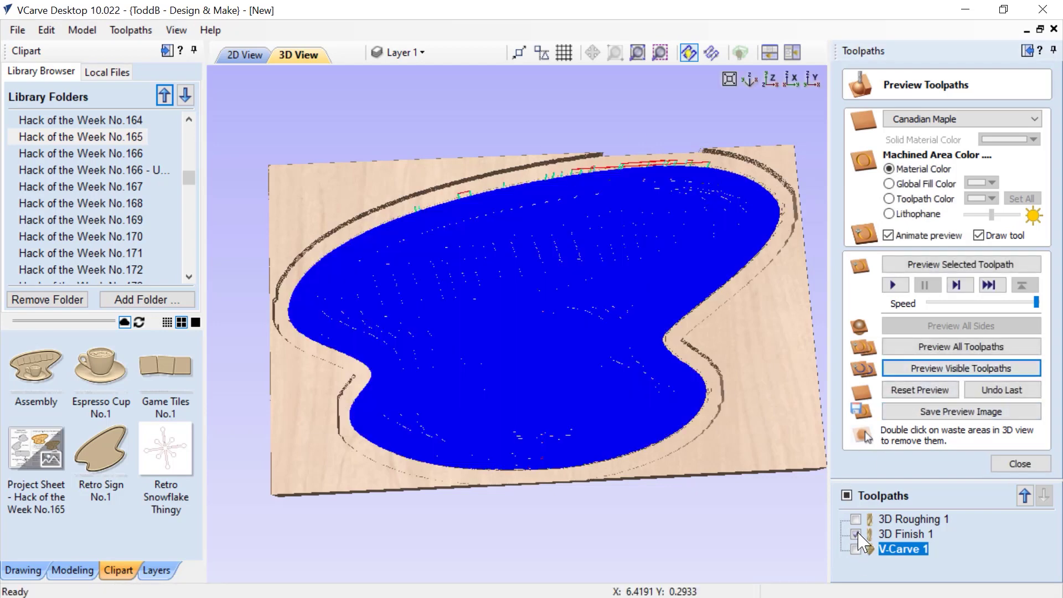
pyautogui.click(950, 369)
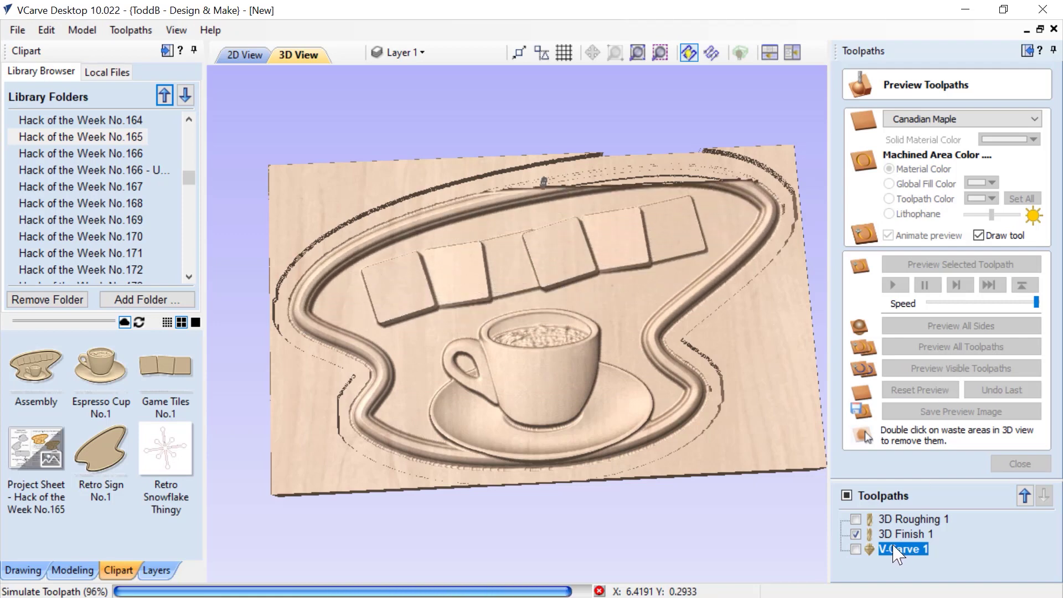
pyautogui.click(856, 549)
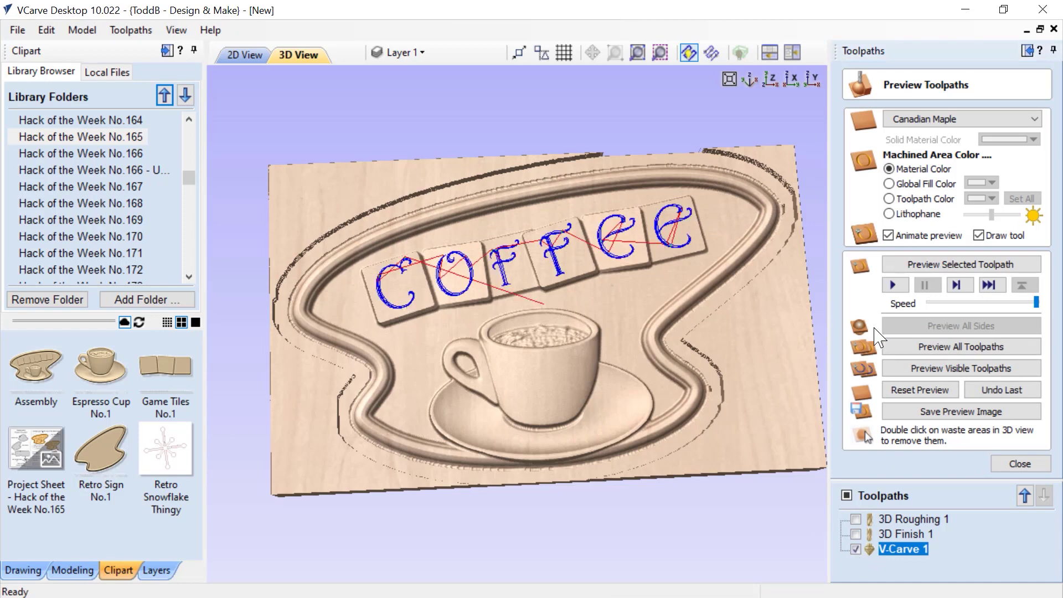
pyautogui.click(934, 375)
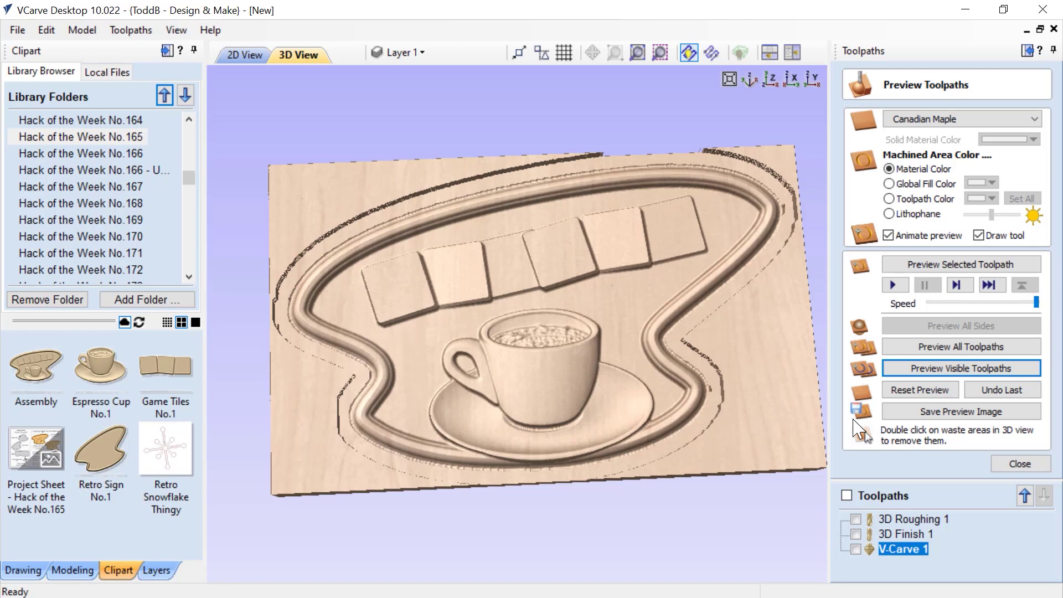
pyautogui.click(1020, 463)
# - Open V-Carve 1's settings, checking start depth and the 0.1-inch flat depth, and review the form
pyautogui.doubleClick(902, 379)
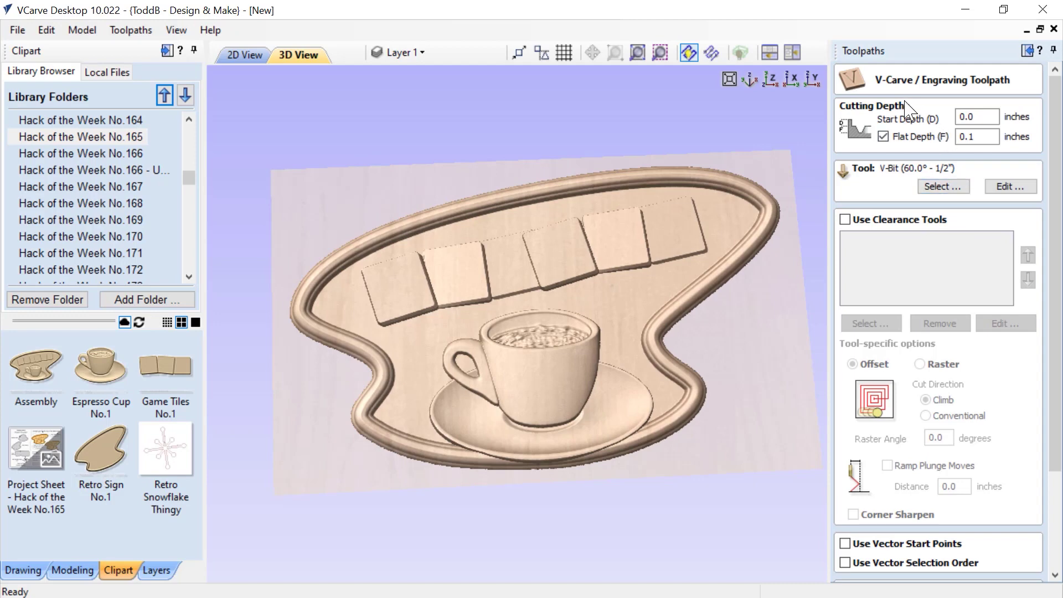
pyautogui.click(965, 114)
pyautogui.click(985, 135)
pyautogui.scroll(-3, 966, 360)
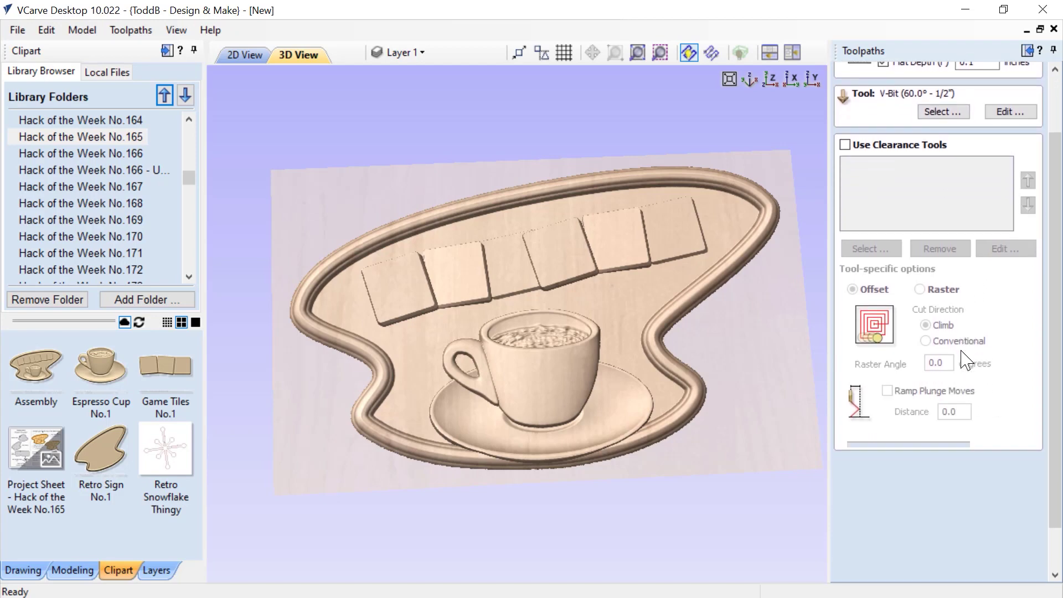
pyautogui.scroll(-2, 964, 363)
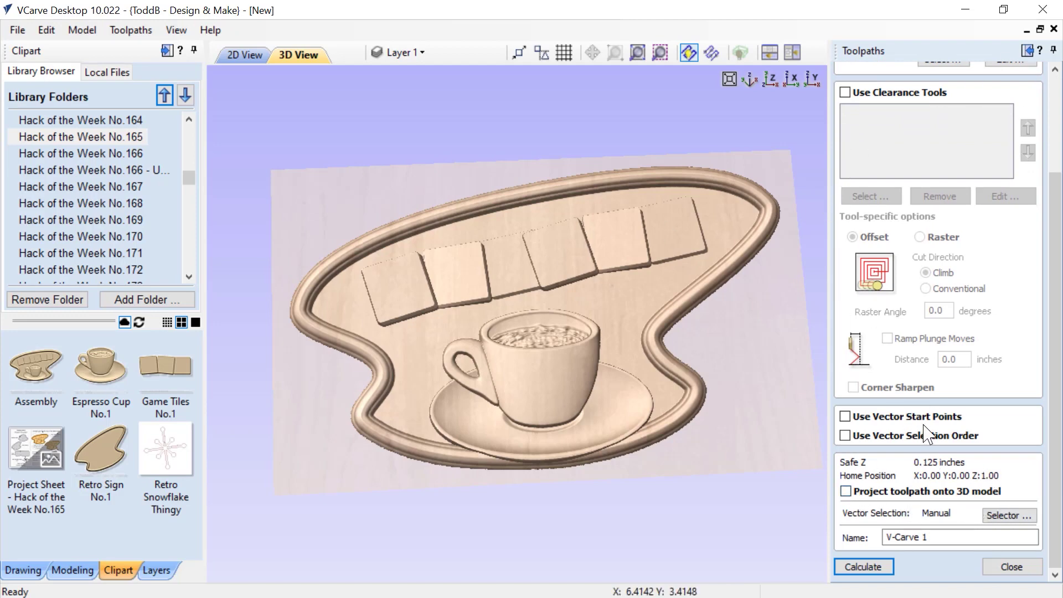
pyautogui.moveTo(515, 386); pyautogui.dragTo(598, 356)
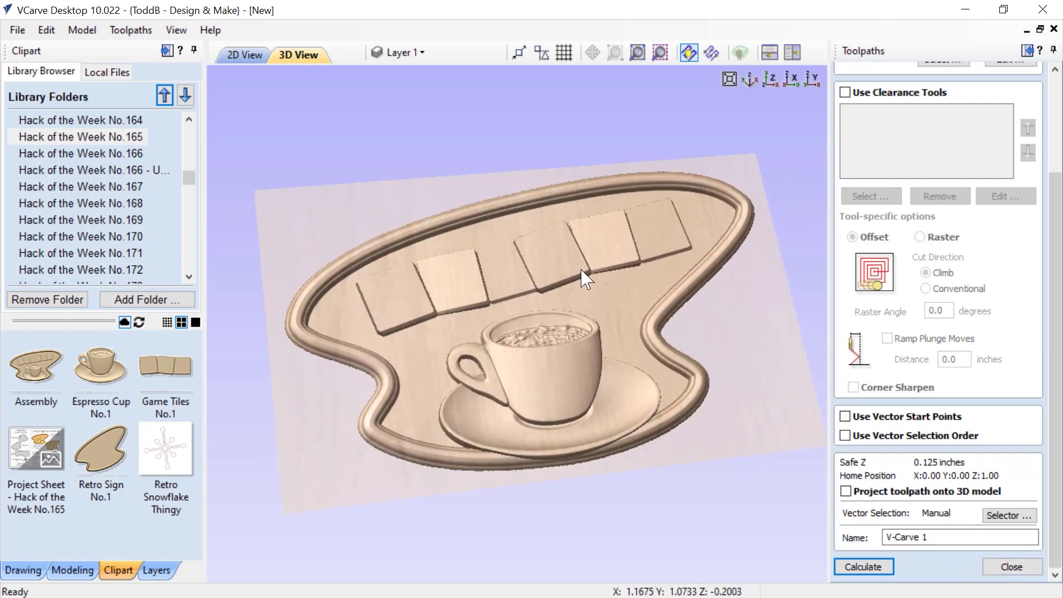
# - Show the material block outline, inspect the sign, and enable Project toolpath onto 3D model
pyautogui.click(740, 52)
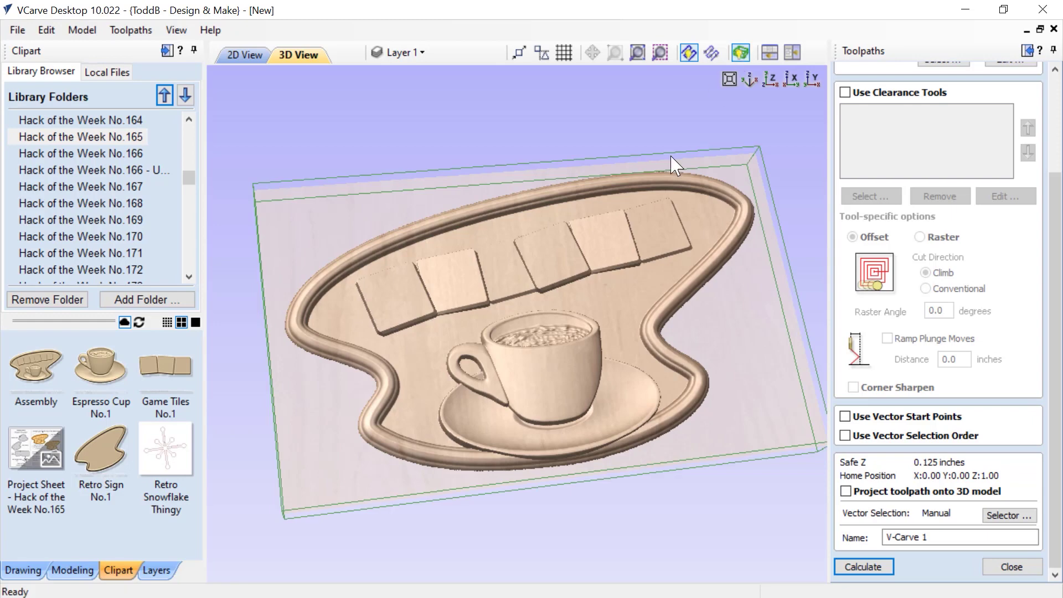
pyautogui.moveTo(565, 392); pyautogui.dragTo(559, 269)
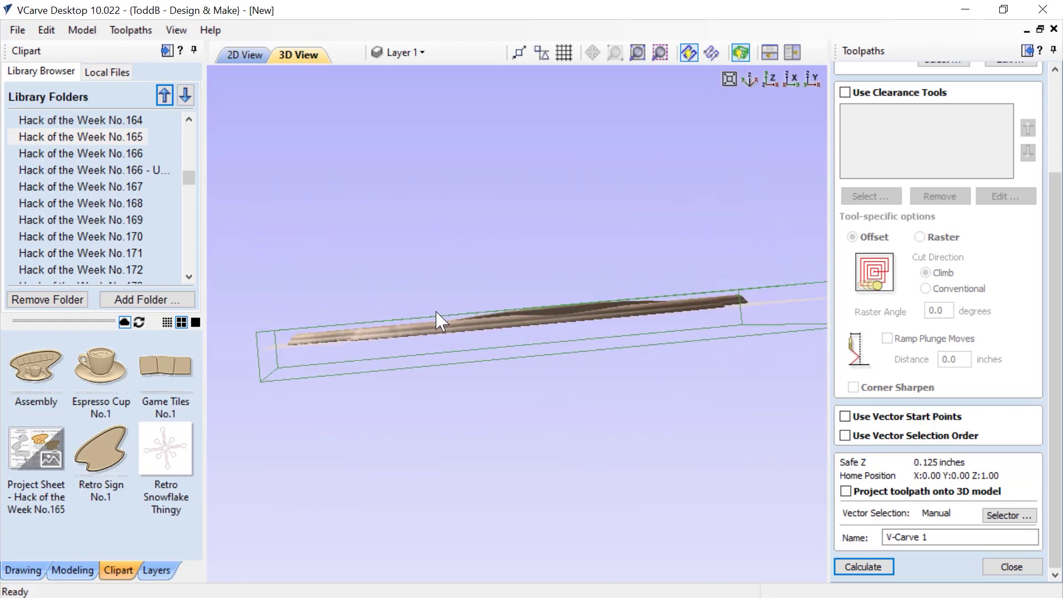
pyautogui.moveTo(477, 321); pyautogui.dragTo(371, 344)
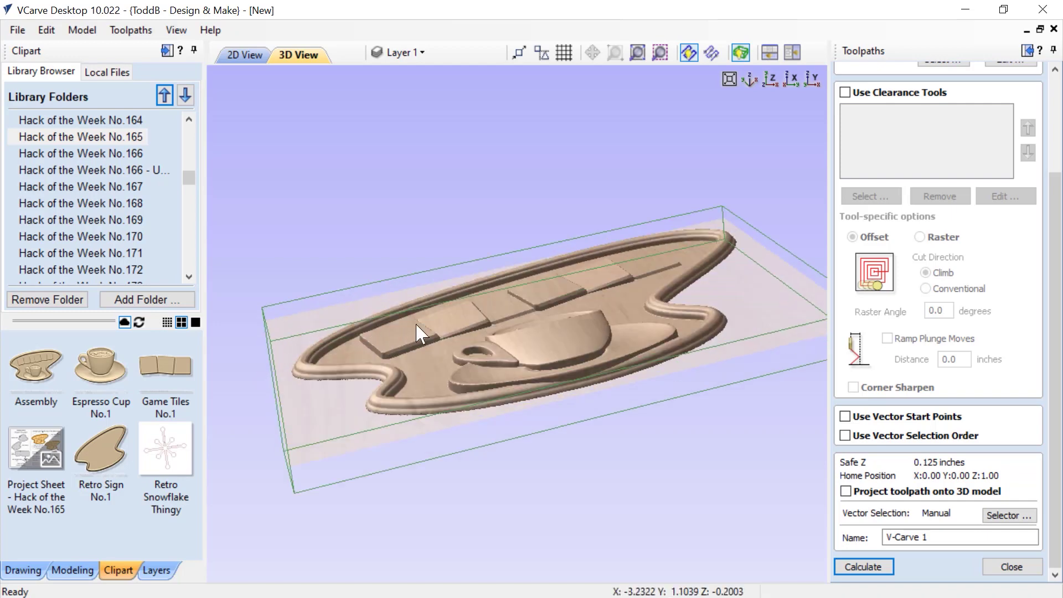
pyautogui.moveTo(578, 387); pyautogui.dragTo(473, 348)
pyautogui.moveTo(415, 304)
pyautogui.mouseDown()
pyautogui.moveTo(467, 319)
pyautogui.moveTo(421, 291)
pyautogui.mouseUp()
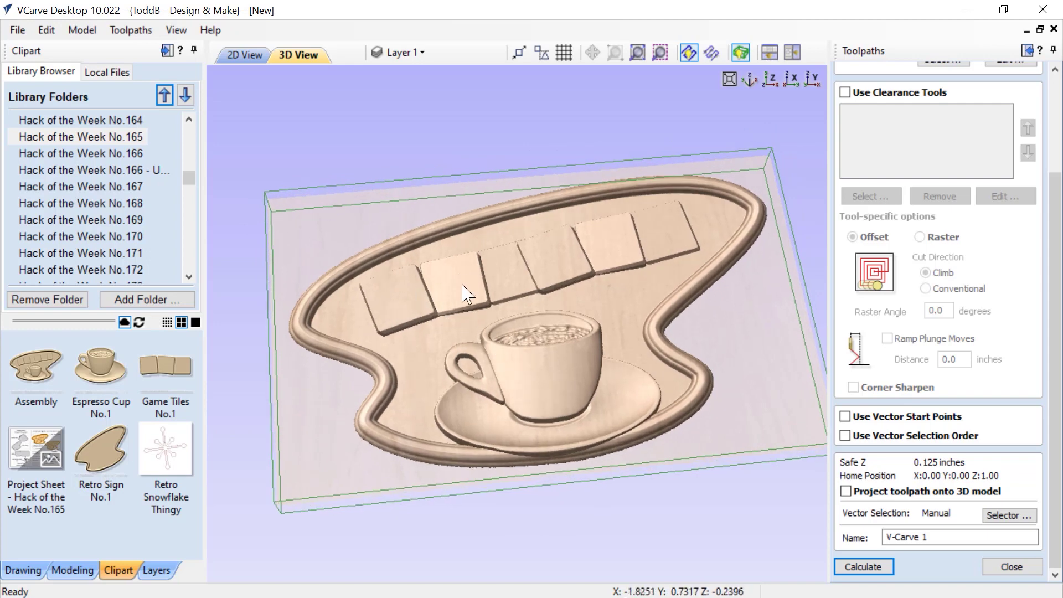
pyautogui.moveTo(613, 332); pyautogui.dragTo(613, 401)
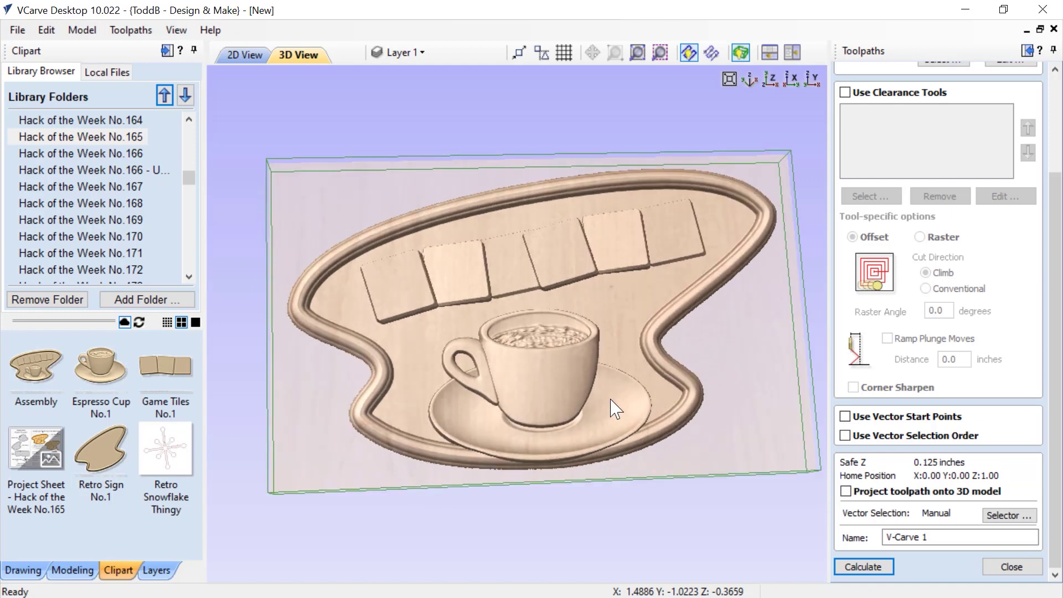
pyautogui.click(846, 492)
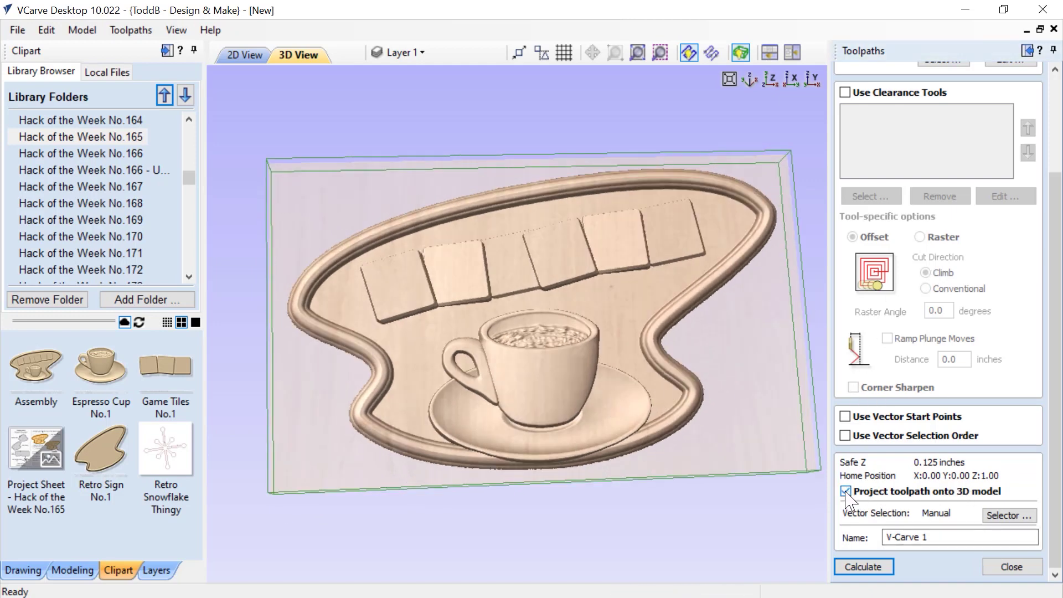
# - Recalculate V-Carve 1, continuing past the overlapping-vectors warning
pyautogui.click(869, 569)
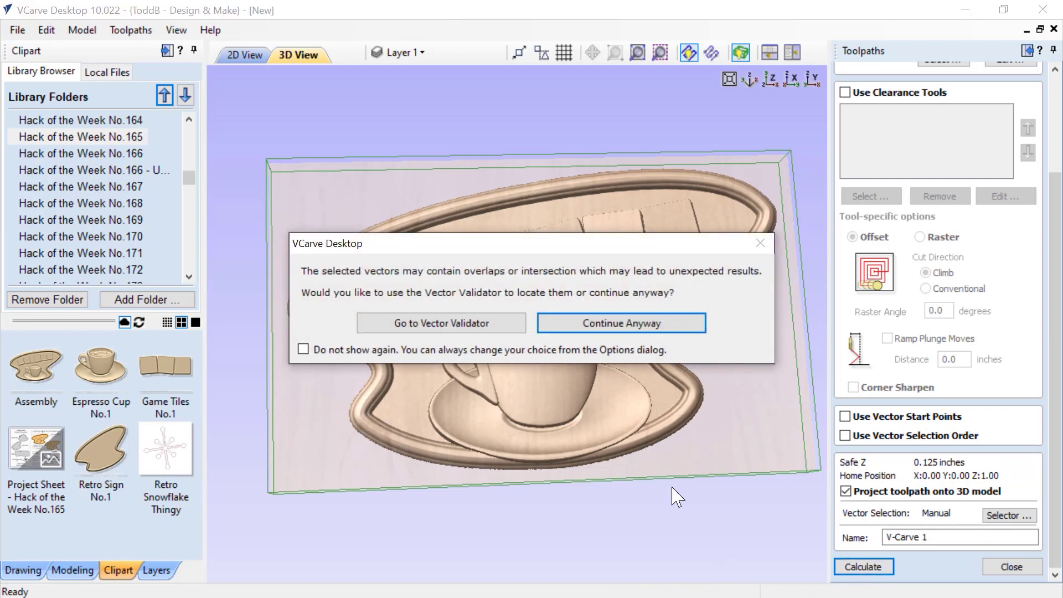
pyautogui.click(623, 326)
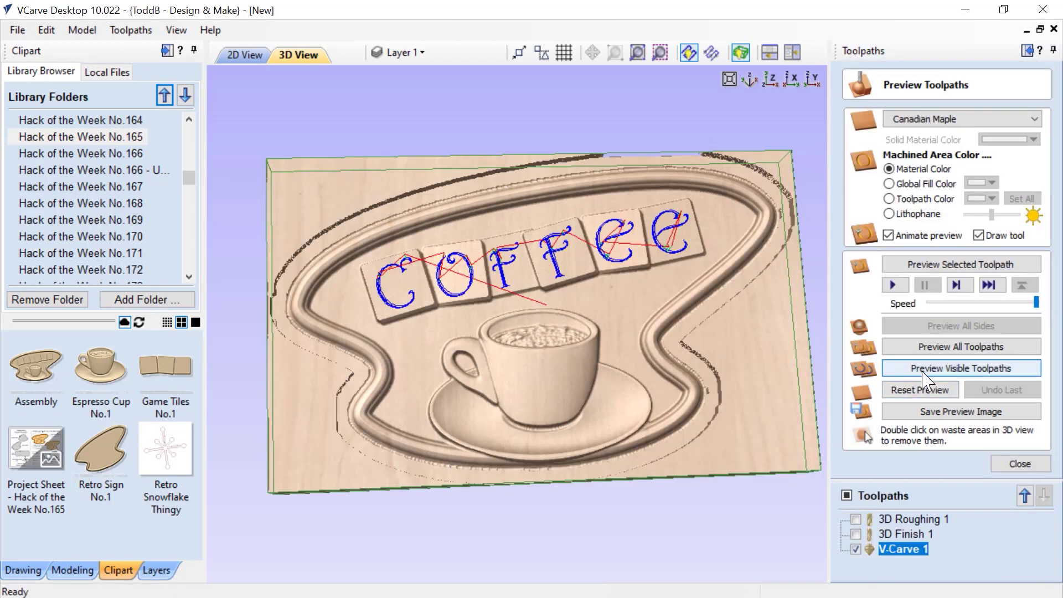
# - Simulate the projected V-Carve 1 pass and orbit to inspect COFFEE carved across the tiles
pyautogui.click(924, 376)
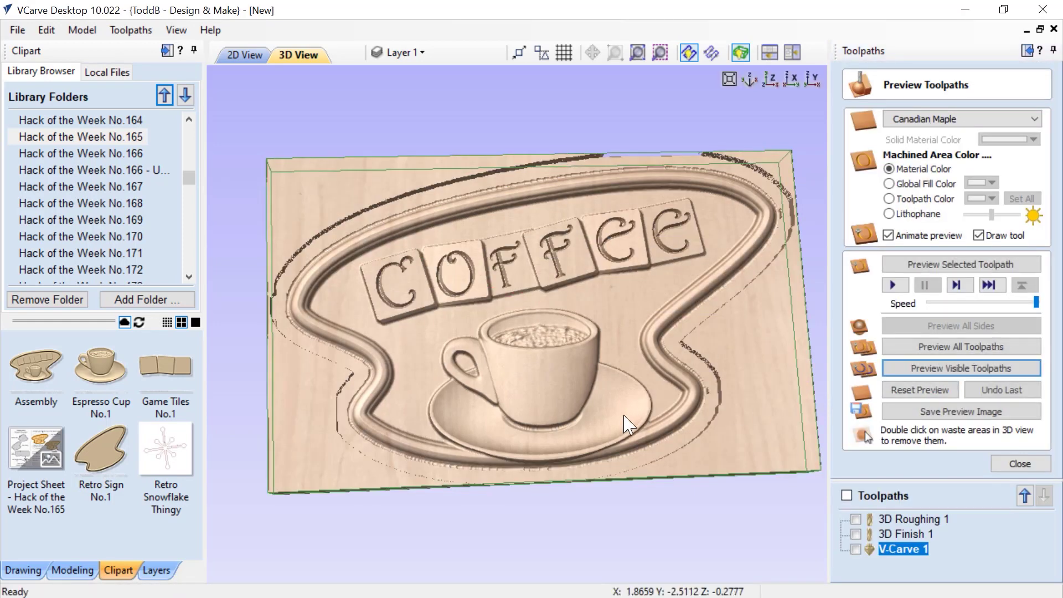
pyautogui.moveTo(611, 446); pyautogui.dragTo(629, 372)
pyautogui.moveTo(482, 318); pyautogui.dragTo(384, 301)
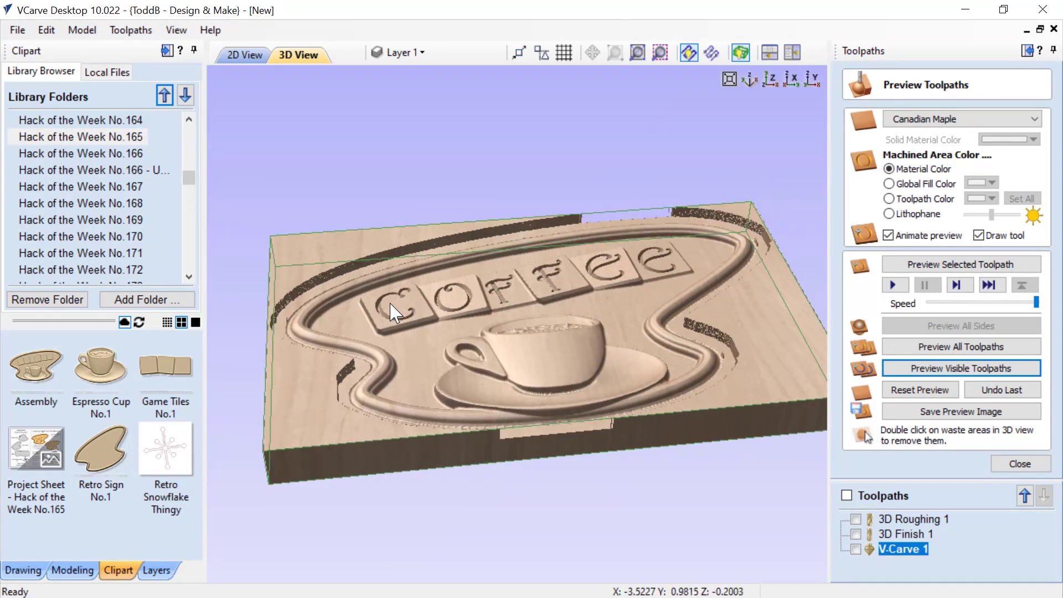
pyautogui.moveTo(496, 350); pyautogui.dragTo(427, 300)
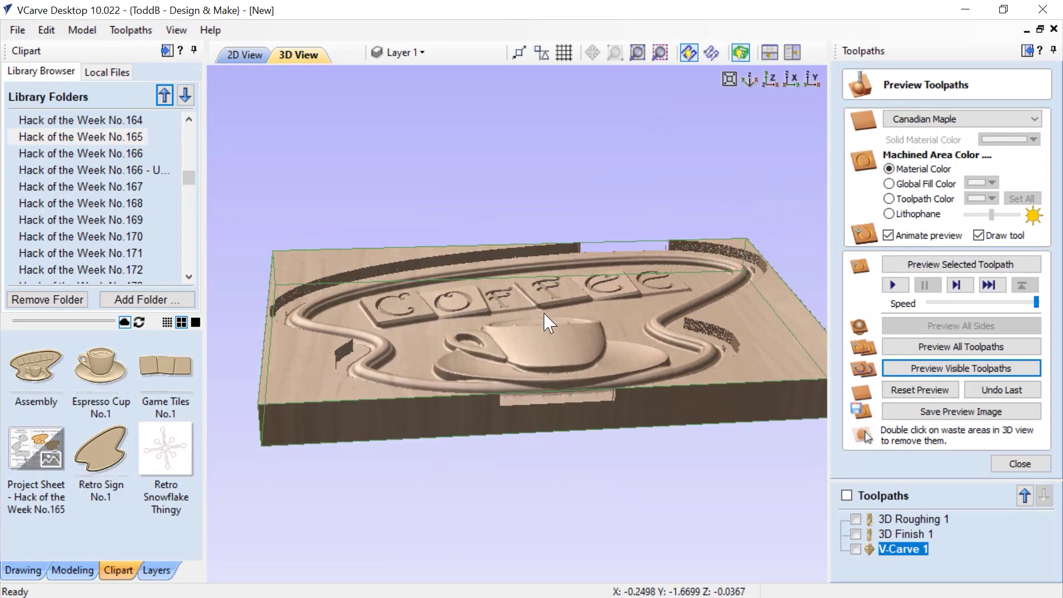
pyautogui.moveTo(545, 315); pyautogui.dragTo(407, 305)
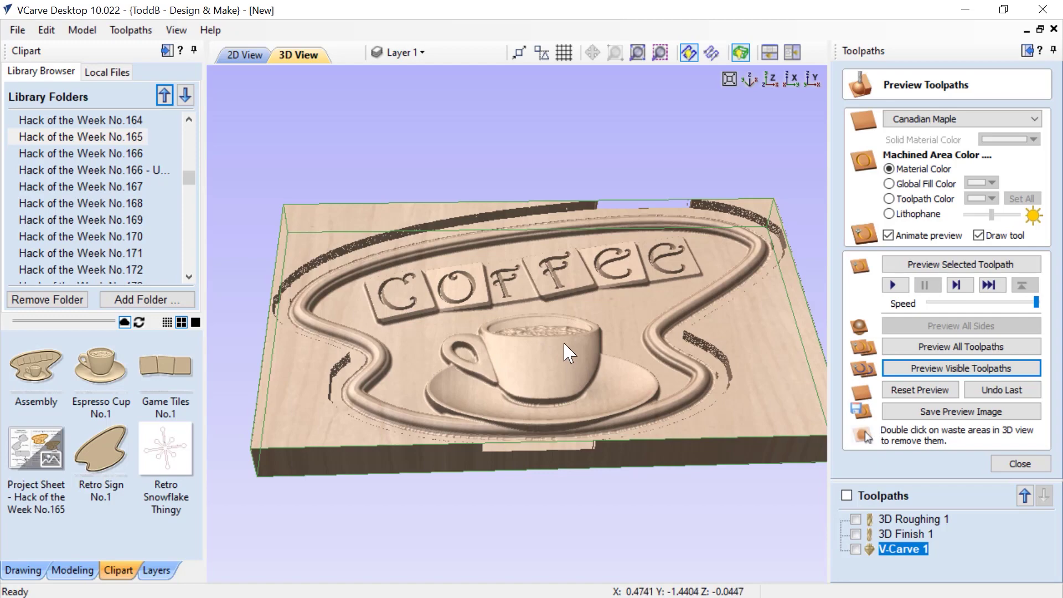
pyautogui.moveTo(572, 351); pyautogui.dragTo(560, 394)
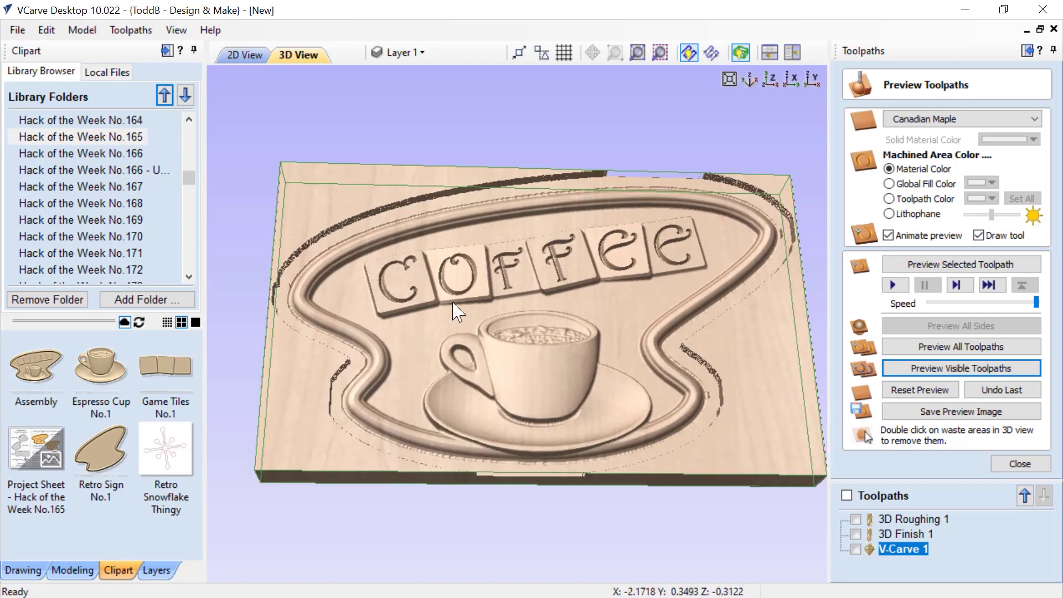
pyautogui.moveTo(501, 360); pyautogui.dragTo(584, 311)
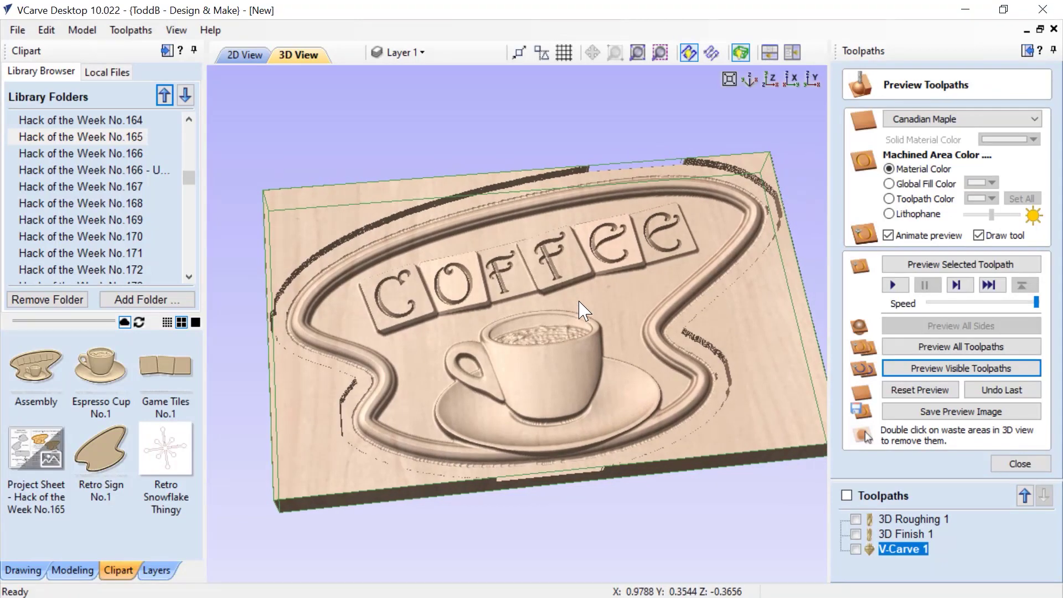